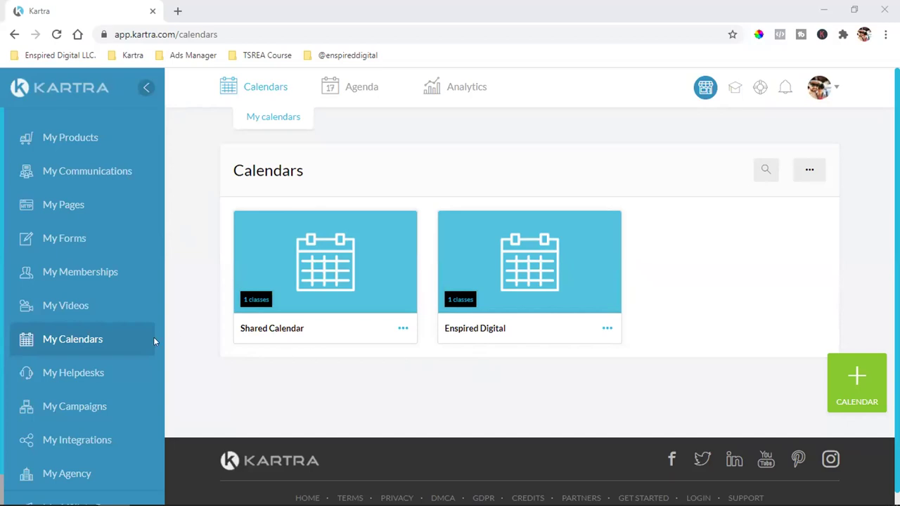
Open the calendar agenda and review the upcoming strategy call appointments, including the one on 11 December at 12:00 pm
{"action": "left_click", "coordinate": [353, 84]}
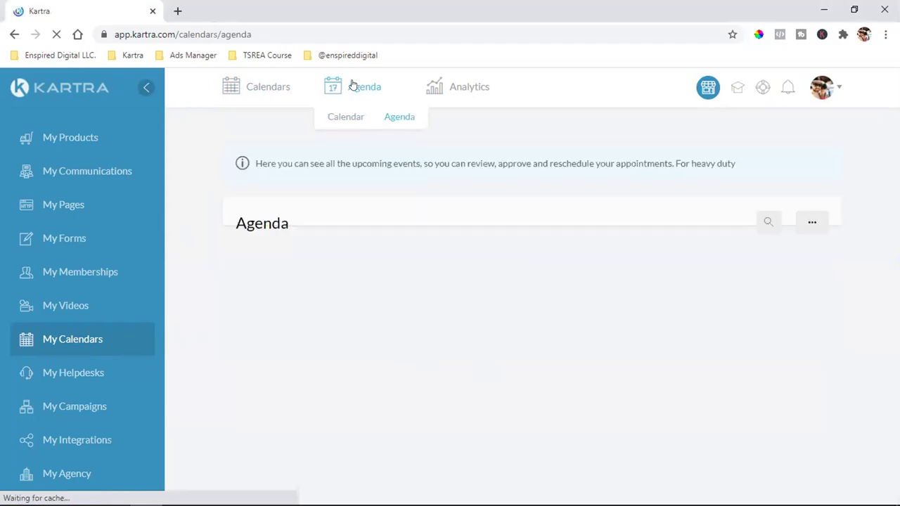
{"action": "scroll", "coordinate": [385, 275], "scroll_direction": "down", "scroll_amount": 1}
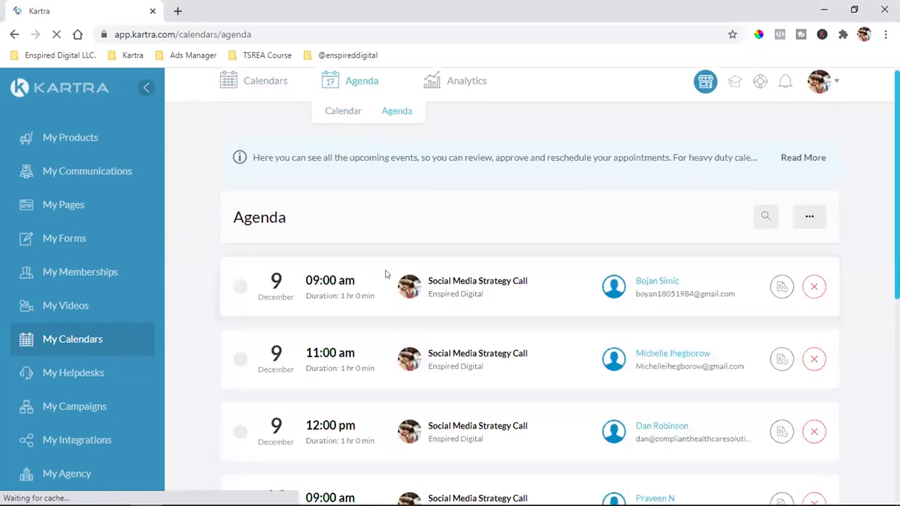
{"action": "scroll", "coordinate": [385, 274], "scroll_direction": "down", "scroll_amount": 3}
{"action": "scroll", "coordinate": [385, 274], "scroll_direction": "down", "scroll_amount": 1}
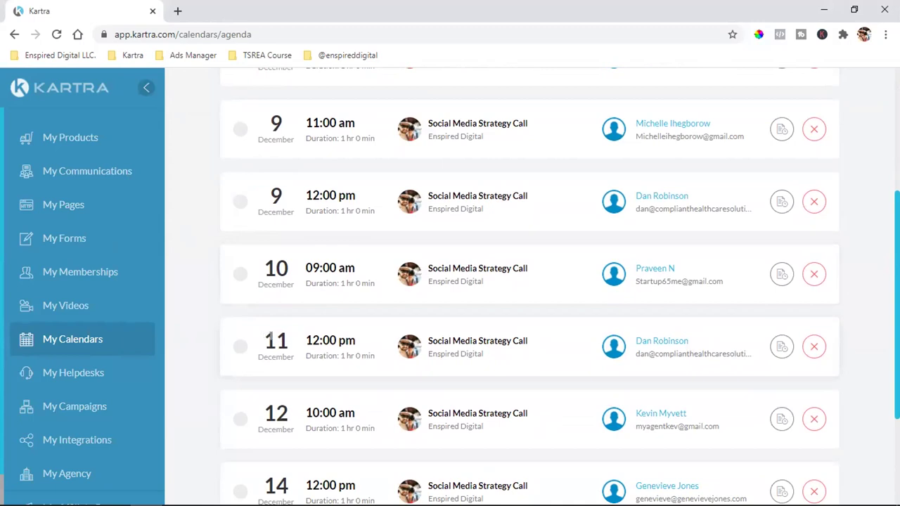
{"action": "triple_click", "coordinate": [314, 340]}
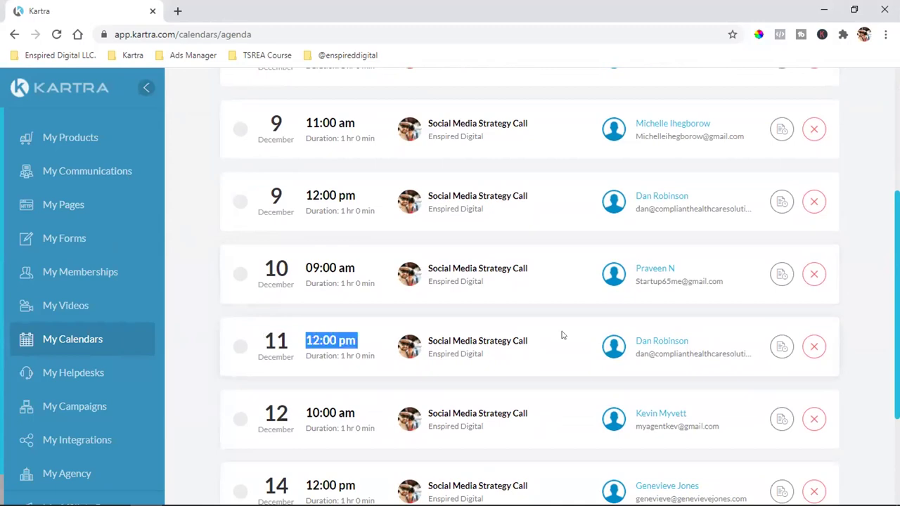
{"action": "left_click", "coordinate": [325, 340]}
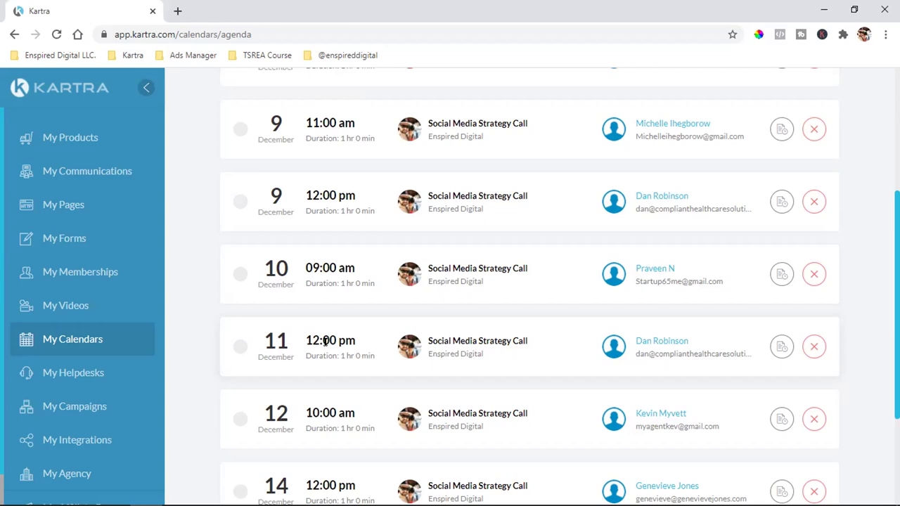
Open the bookmarked Google Calendar in a new browser tab and compare its December 7, 2020 day view with the Kartra agenda
{"action": "left_click", "coordinate": [177, 11]}
{"action": "left_click", "coordinate": [37, 56]}
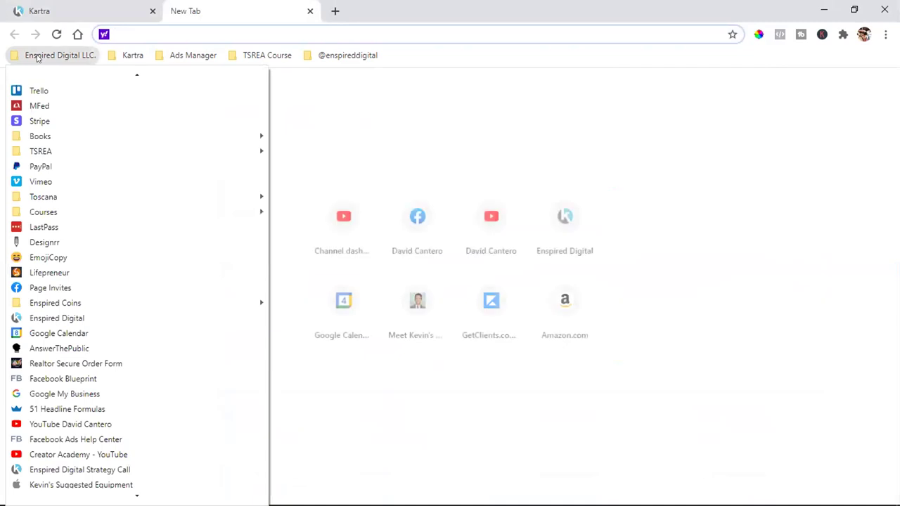
{"action": "left_click", "coordinate": [131, 338]}
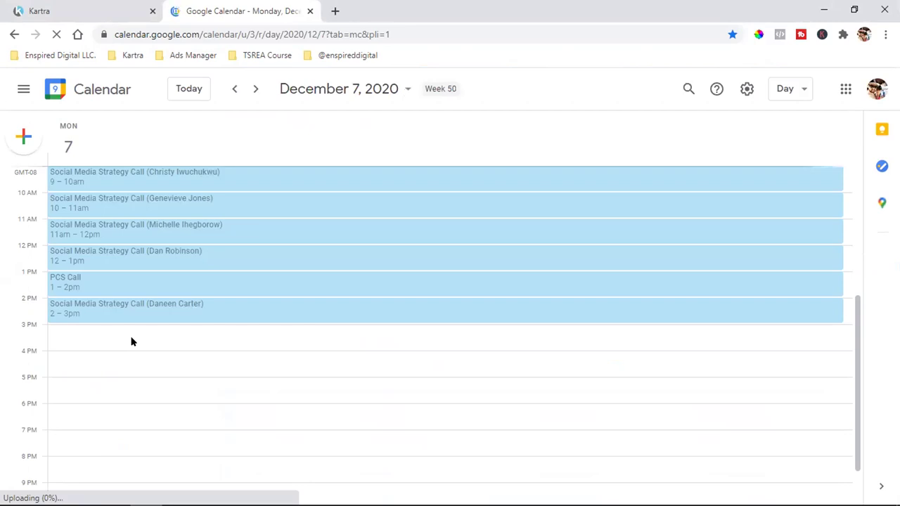
{"action": "left_click", "coordinate": [81, 8]}
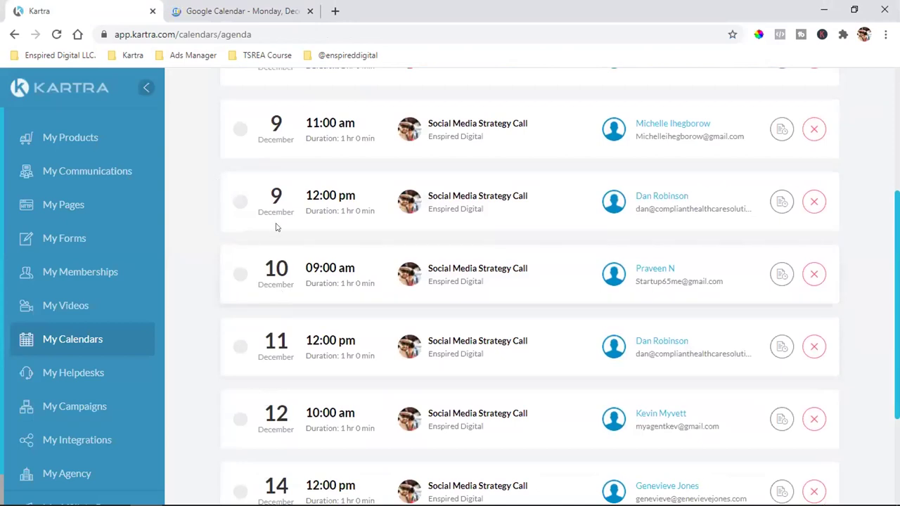
{"action": "left_click", "coordinate": [184, 5]}
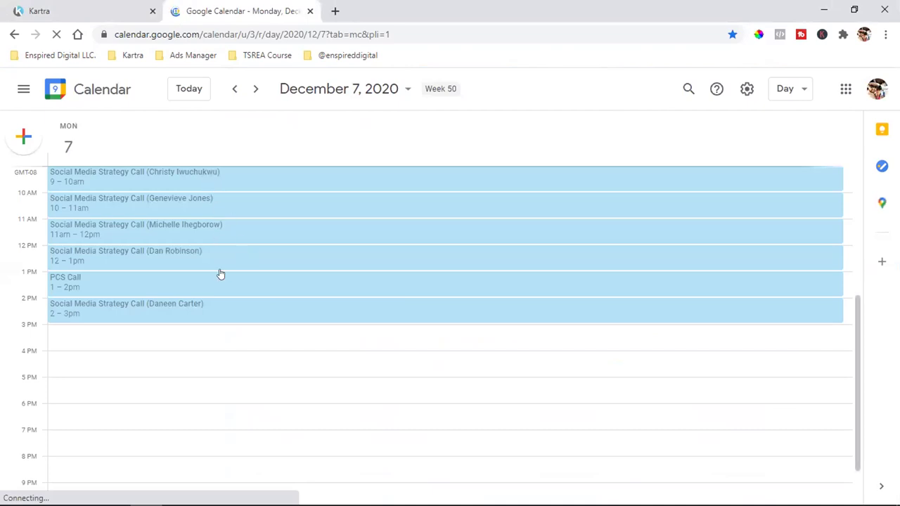
View the details of the 9–10am strategy call on December 7, then return to the day view and the Kartra agenda
{"action": "left_click", "coordinate": [225, 186]}
{"action": "left_click", "coordinate": [468, 185]}
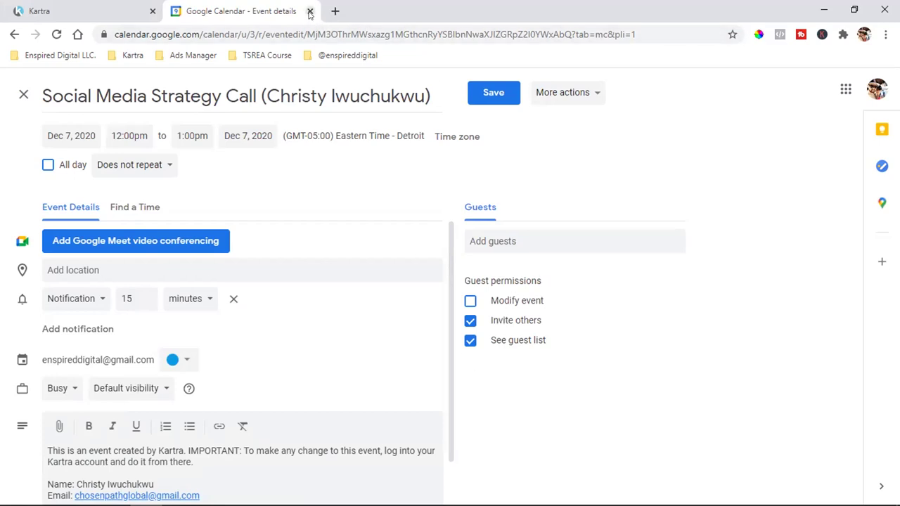
{"action": "left_click", "coordinate": [15, 33]}
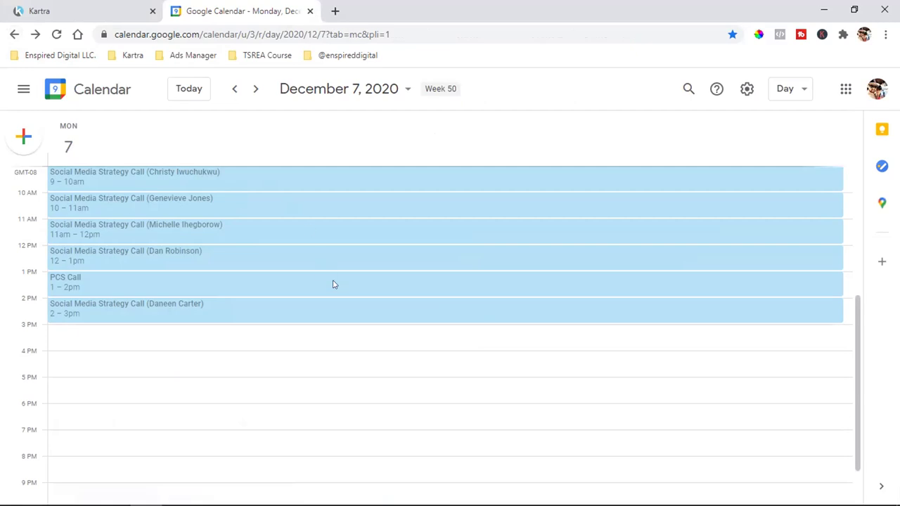
{"action": "left_click", "coordinate": [107, 6]}
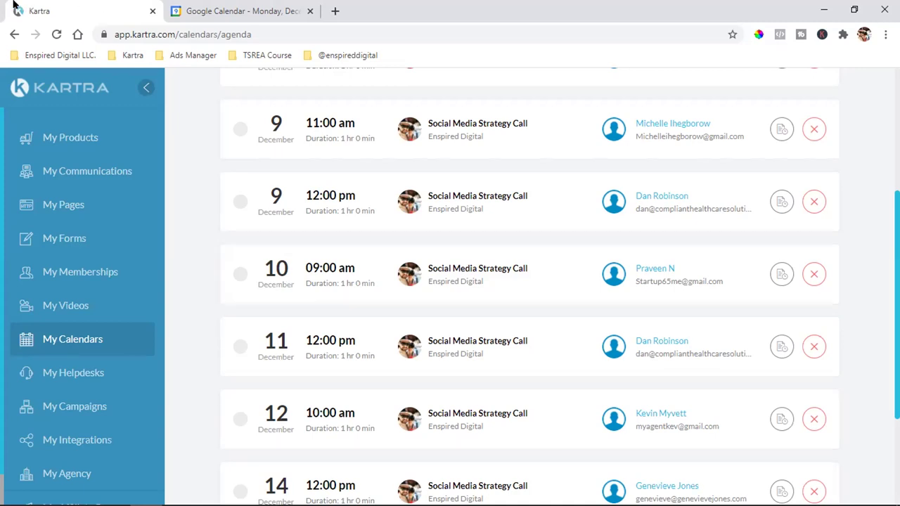
{"action": "left_click", "coordinate": [239, 6]}
{"action": "left_click", "coordinate": [88, 4]}
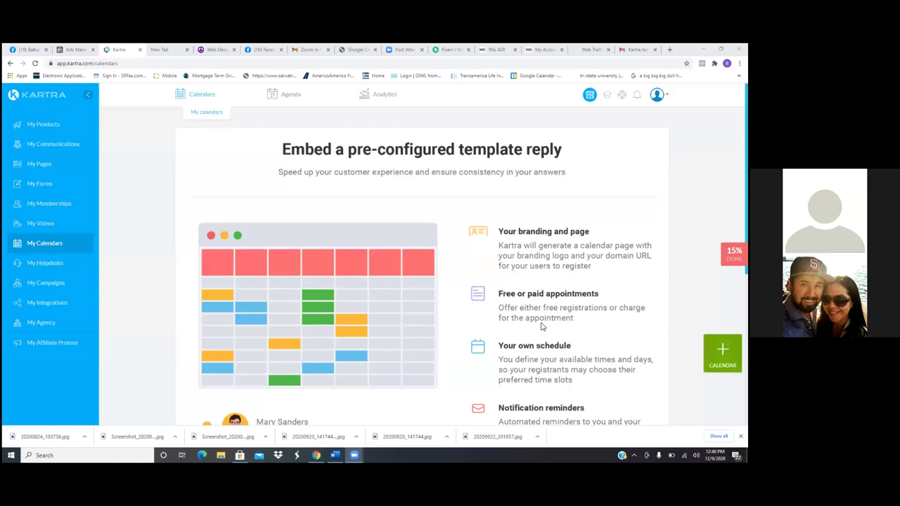
Add a Google Calendar integration, authorizing the first listed Google account and granting both requested calendar permissions
{"action": "left_click", "coordinate": [44, 303]}
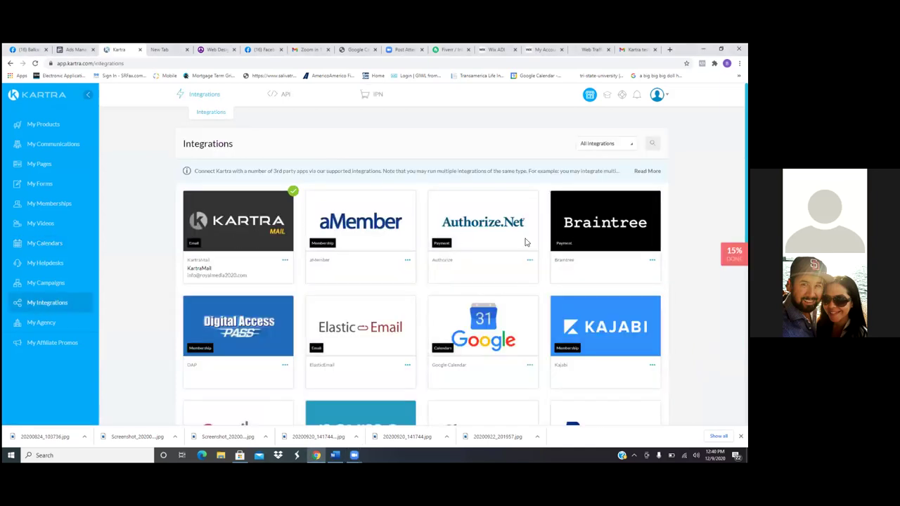
{"action": "left_click", "coordinate": [531, 367]}
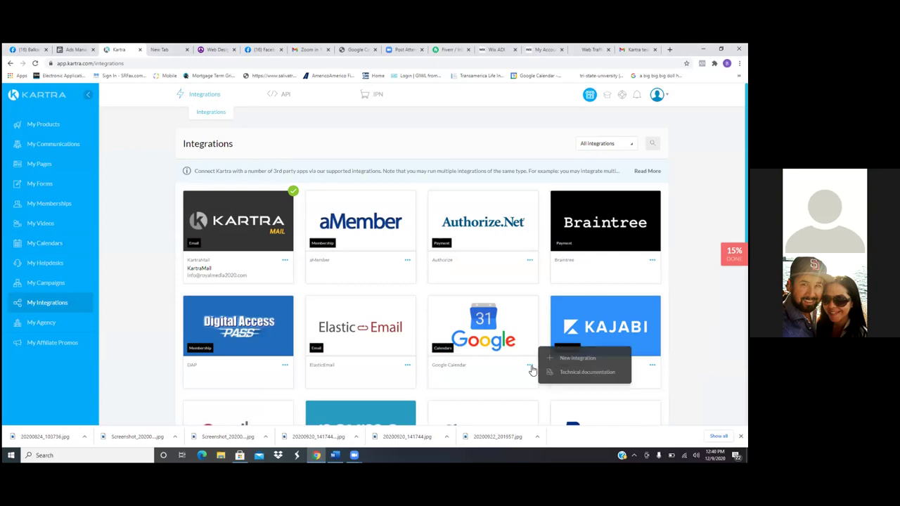
{"action": "left_click", "coordinate": [570, 357]}
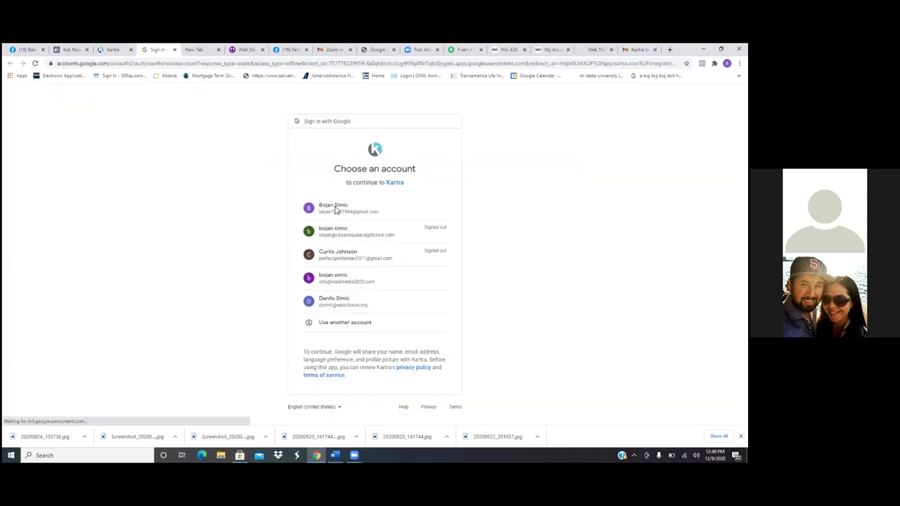
{"action": "left_click", "coordinate": [335, 209]}
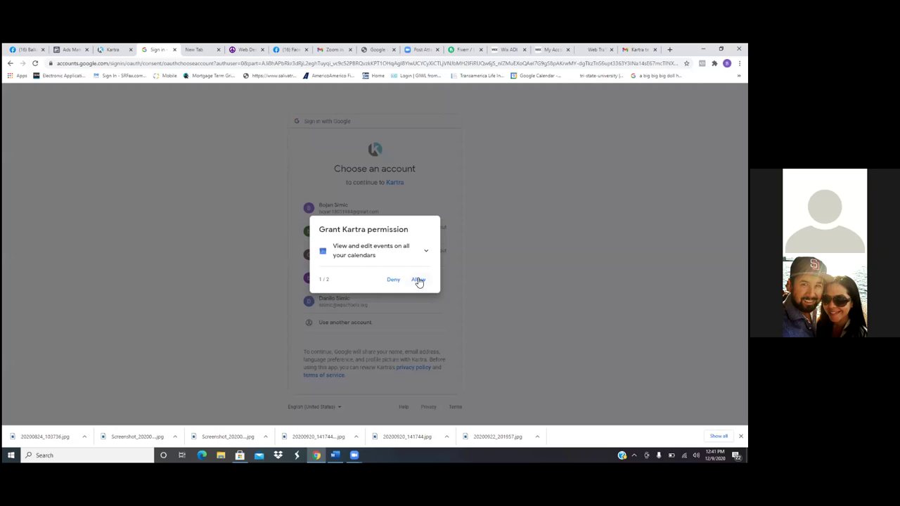
{"action": "left_click", "coordinate": [418, 282]}
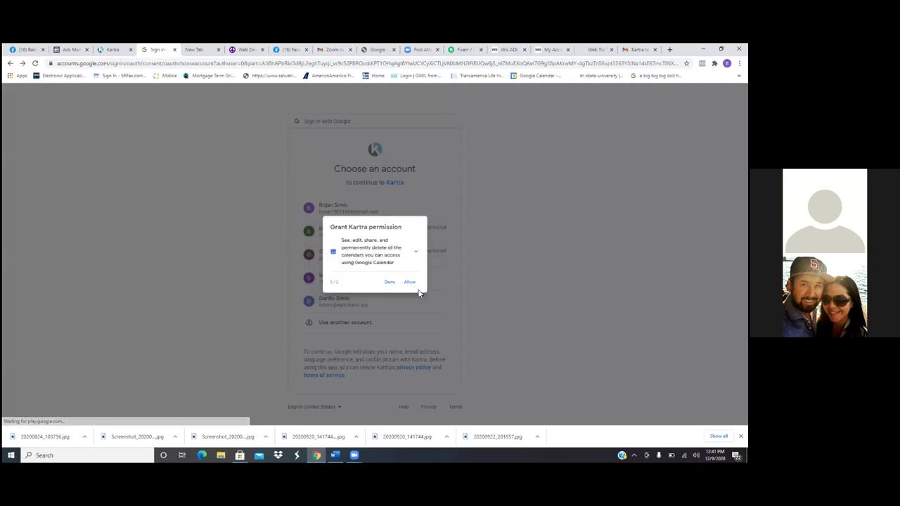
{"action": "left_click", "coordinate": [433, 387]}
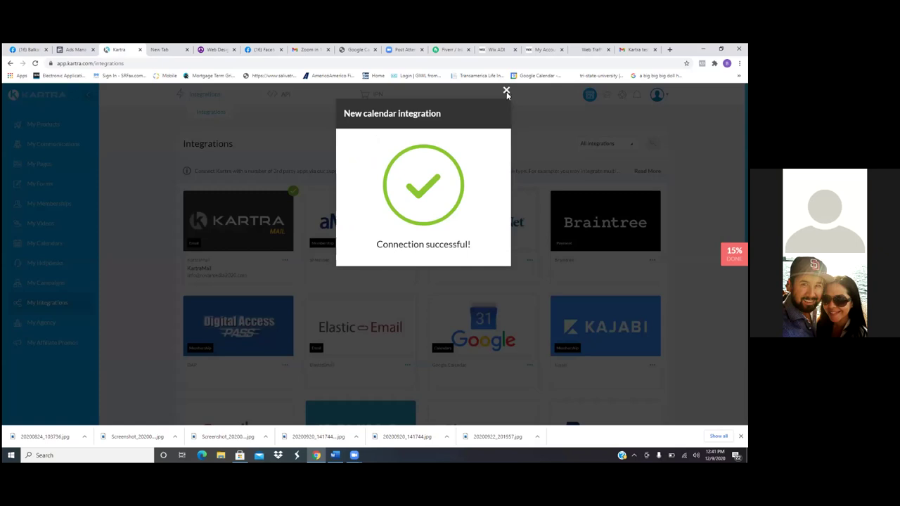
{"action": "left_click", "coordinate": [506, 92]}
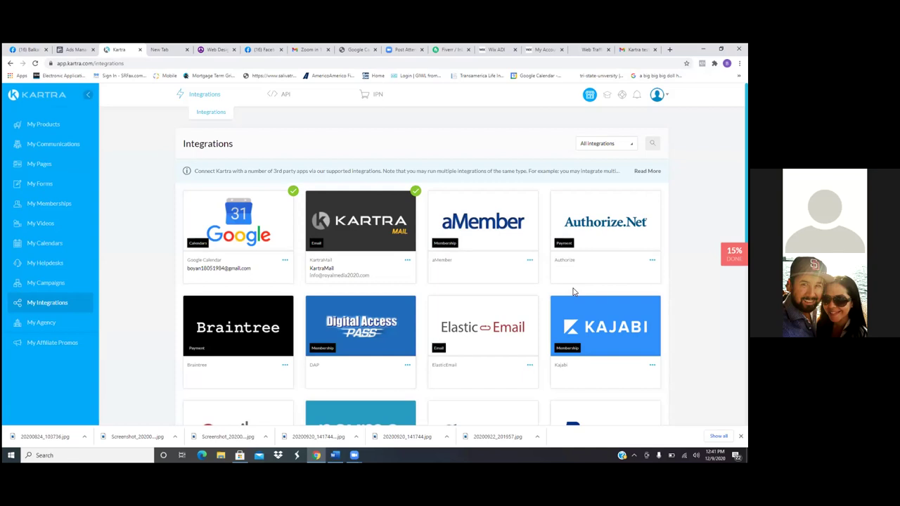
Create a new calendar with the Consultant model, naming it with the host's first name and last initial
{"action": "left_click", "coordinate": [50, 247]}
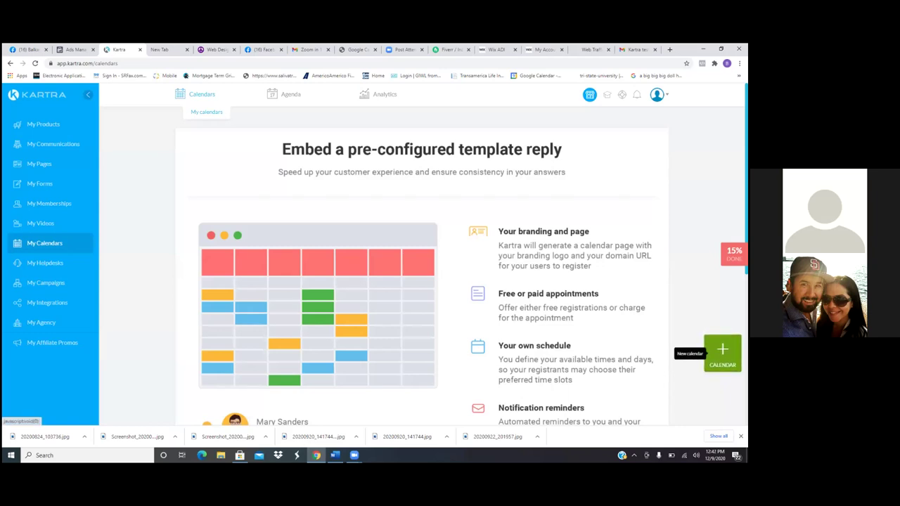
{"action": "left_click", "coordinate": [722, 351]}
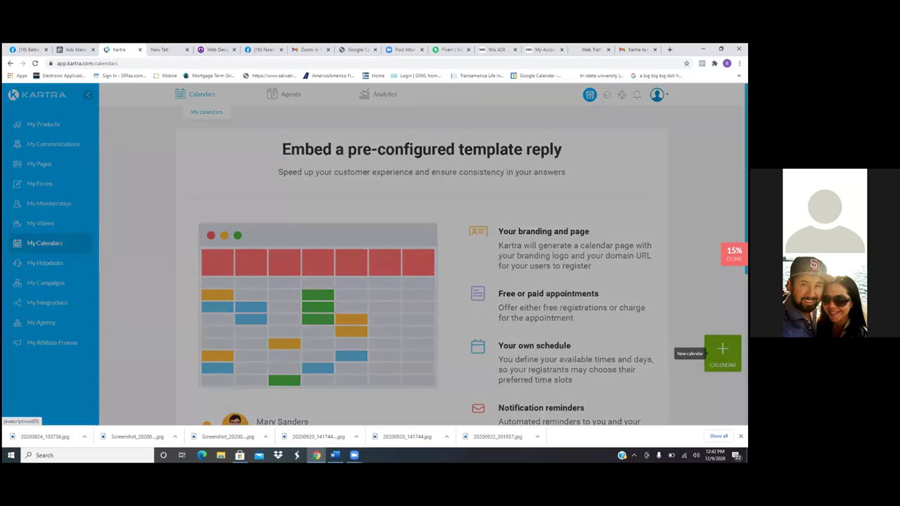
{"action": "left_click", "coordinate": [722, 351]}
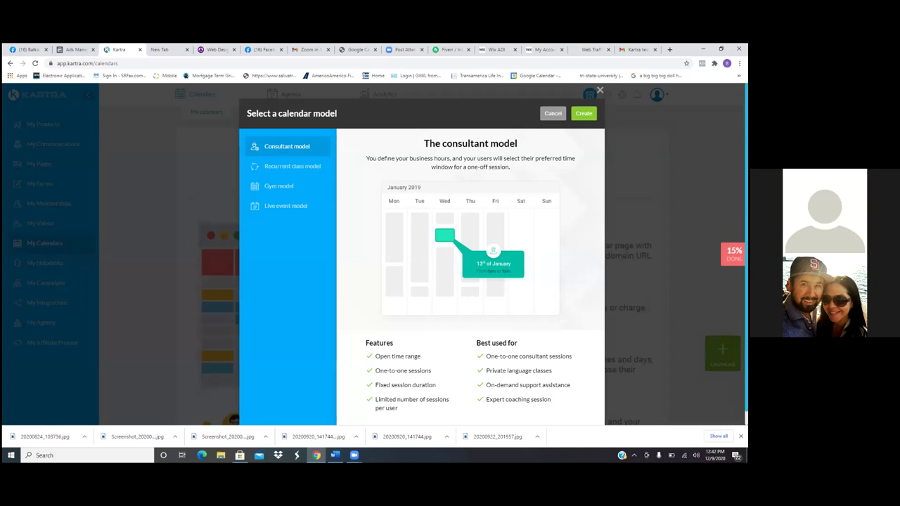
{"action": "scroll", "coordinate": [422, 253], "scroll_direction": "down", "scroll_amount": 1}
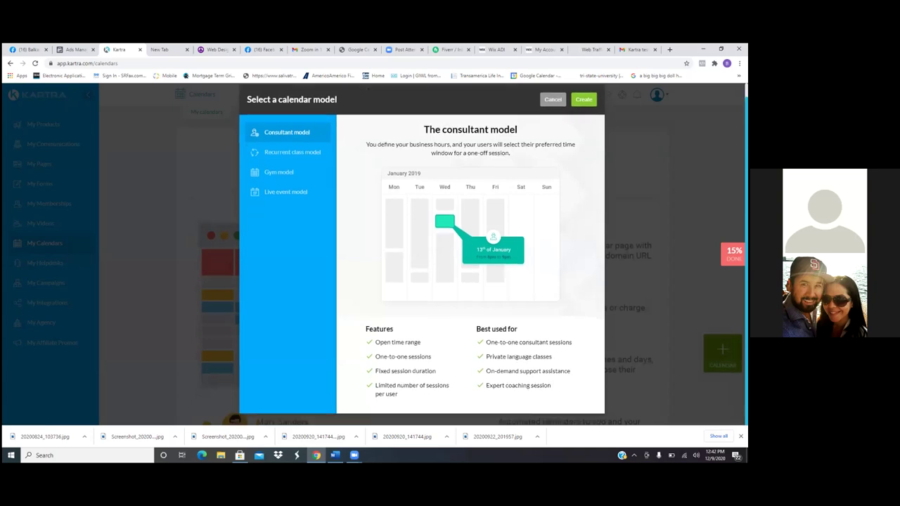
{"action": "left_click", "coordinate": [581, 102]}
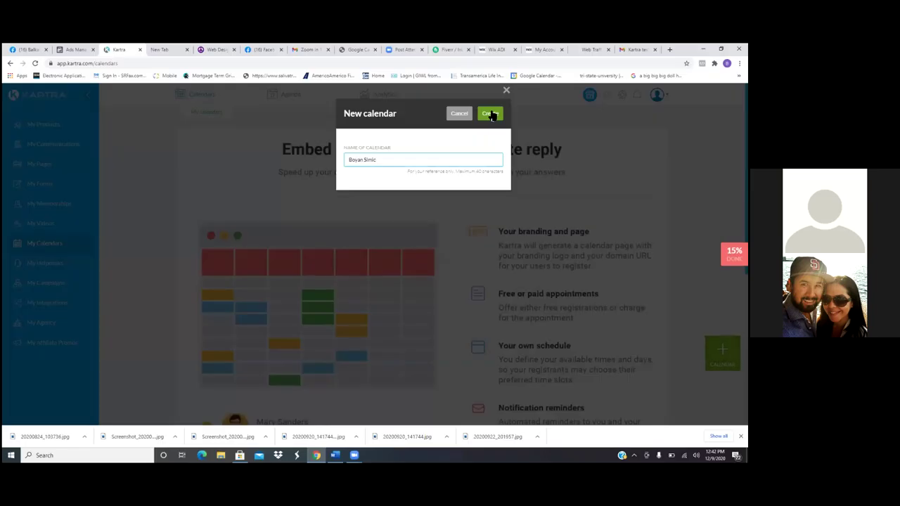
{"action": "key", "text": "ctrl+BackSpace"}
{"action": "type", "text": "S"}
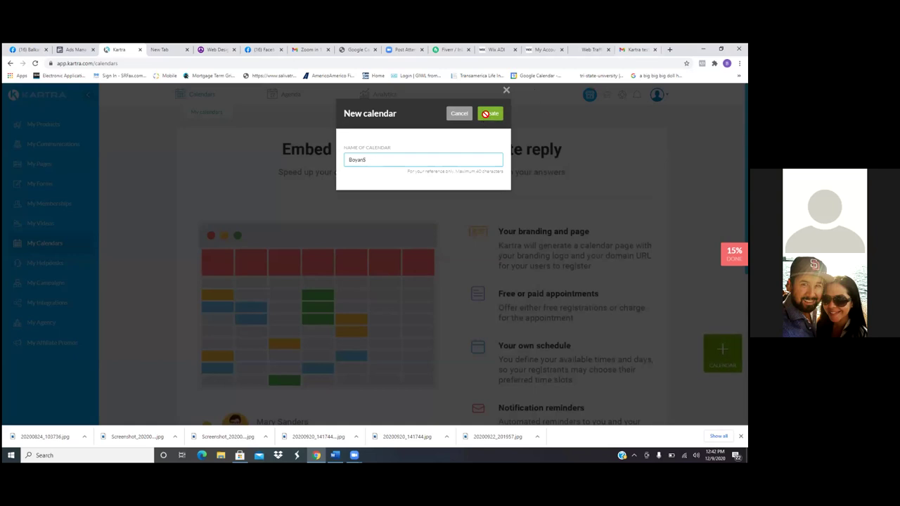
{"action": "left_click", "coordinate": [485, 114]}
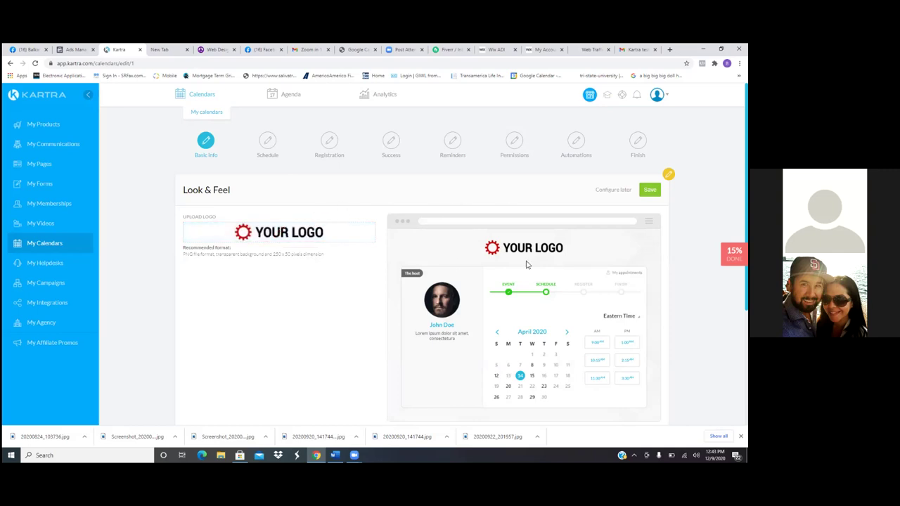
Save the calendar's Look & Feel with the placeholder logo and Cyan blue theme color, and continue to the Schedule stage
{"action": "scroll", "coordinate": [560, 271], "scroll_direction": "down", "scroll_amount": 4}
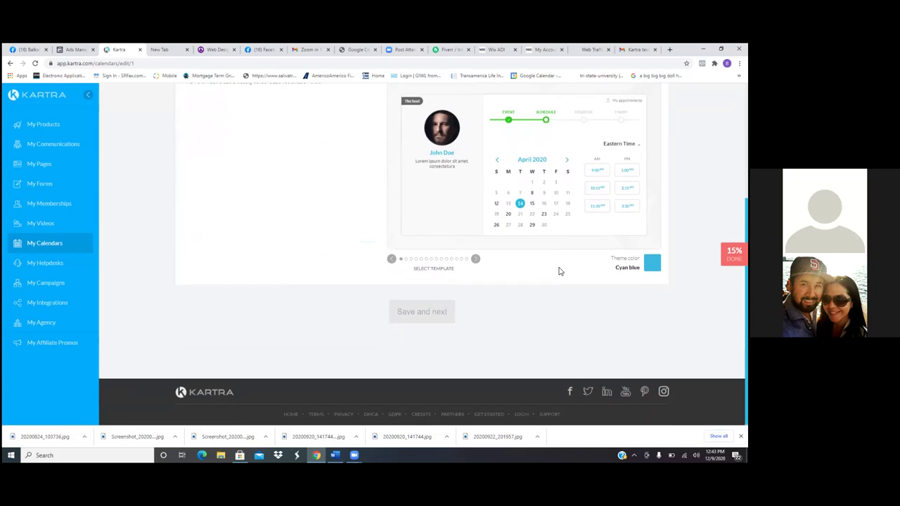
{"action": "scroll", "coordinate": [561, 272], "scroll_direction": "up", "scroll_amount": 4}
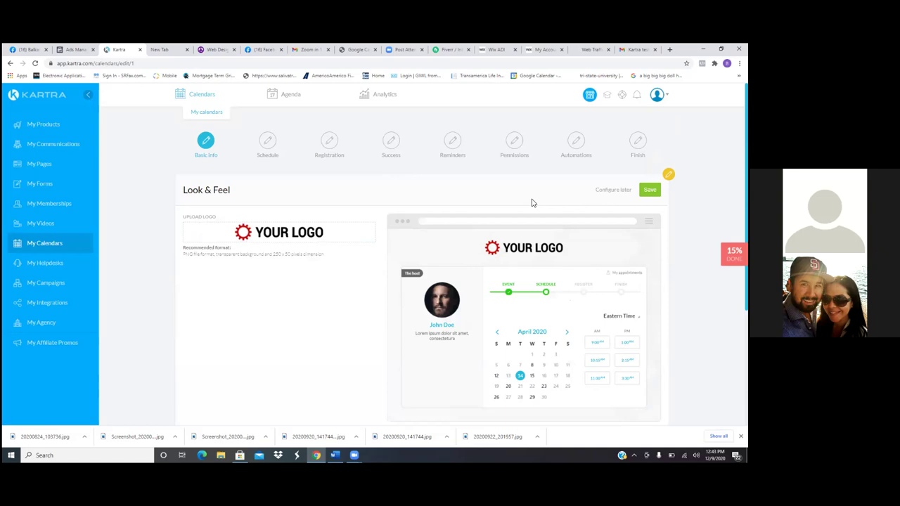
{"action": "scroll", "coordinate": [531, 203], "scroll_direction": "down", "scroll_amount": 2}
{"action": "scroll", "coordinate": [531, 203], "scroll_direction": "up", "scroll_amount": 2}
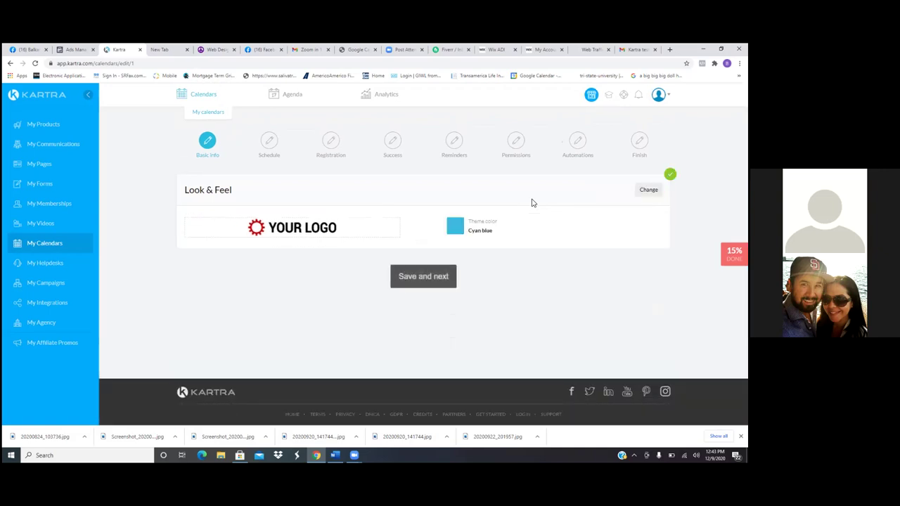
{"action": "left_click", "coordinate": [408, 277]}
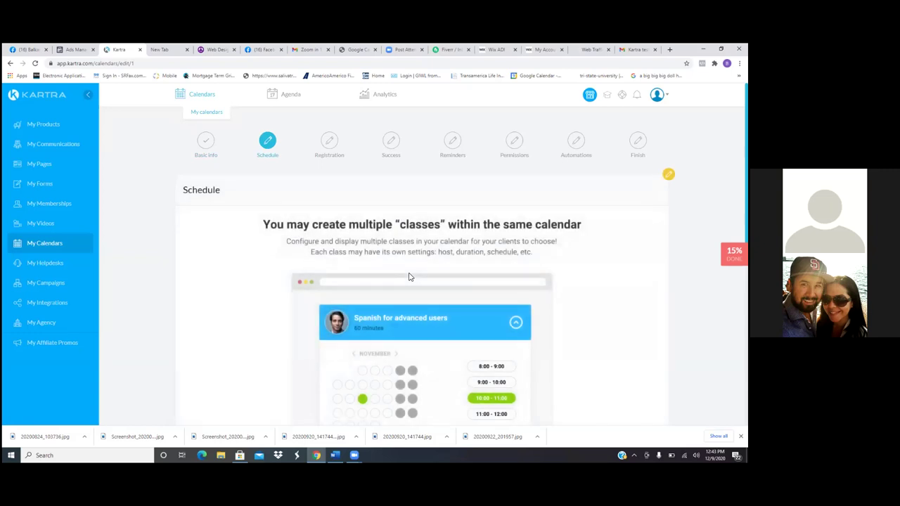
Acknowledge the introduction about multiple classes in one calendar and go to the class's Availability settings
{"action": "scroll", "coordinate": [410, 277], "scroll_direction": "down", "scroll_amount": 3}
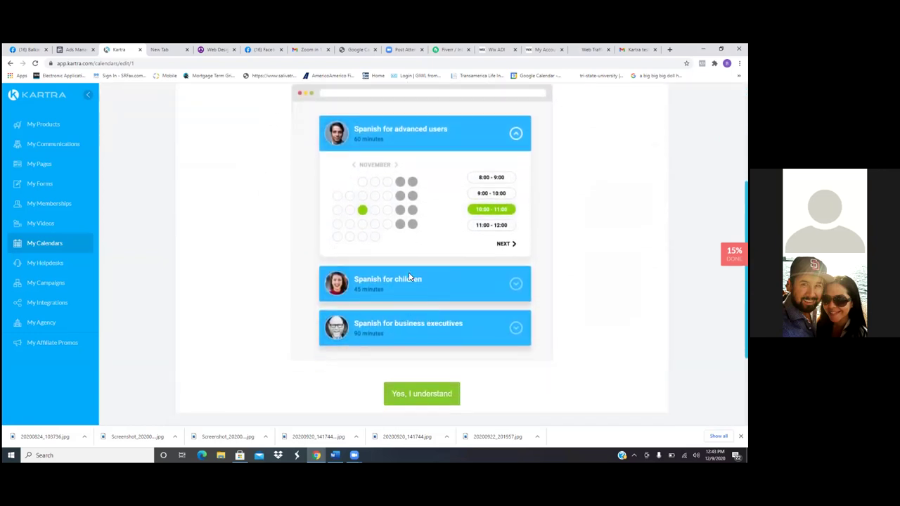
{"action": "scroll", "coordinate": [410, 277], "scroll_direction": "down", "scroll_amount": 2}
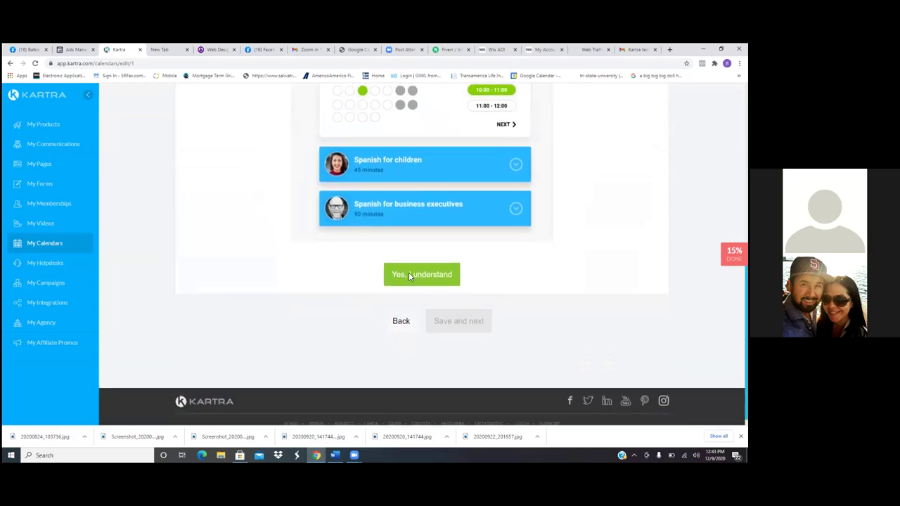
{"action": "left_click", "coordinate": [409, 274]}
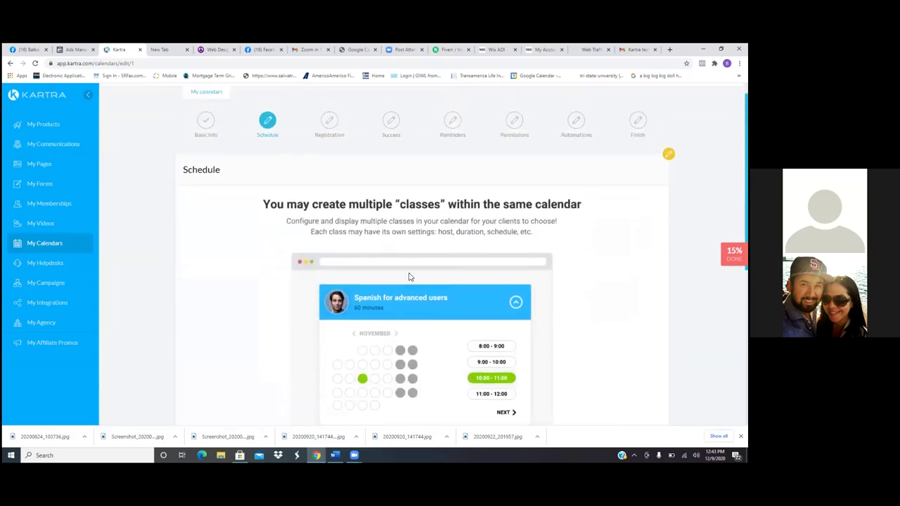
{"action": "scroll", "coordinate": [410, 277], "scroll_direction": "down", "scroll_amount": 10}
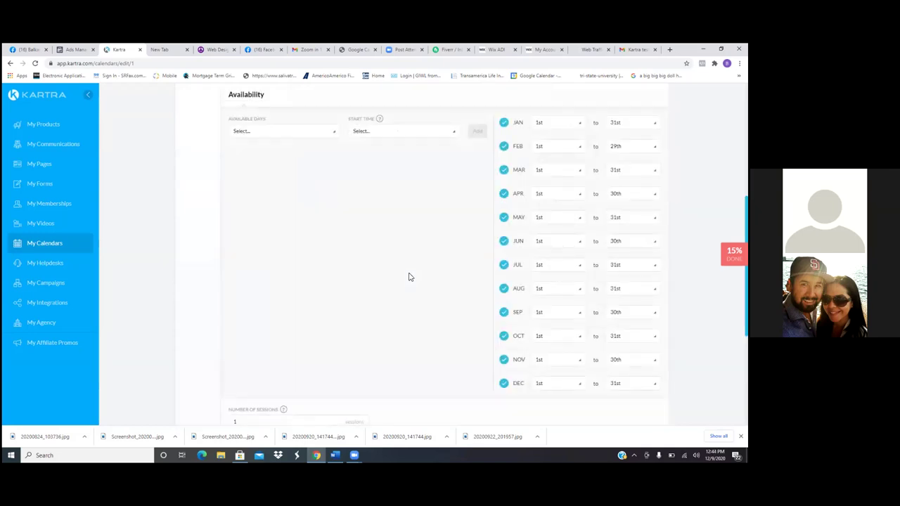
Return to the top of the Schedule form and start editing the title of class 1
{"action": "left_click", "coordinate": [335, 135]}
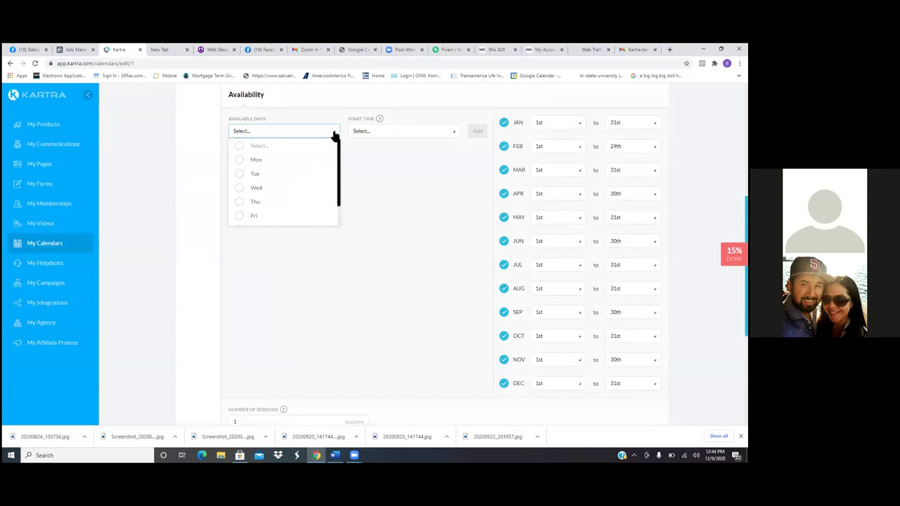
{"action": "left_click", "coordinate": [335, 135]}
{"action": "scroll", "coordinate": [334, 136], "scroll_direction": "up", "scroll_amount": 4}
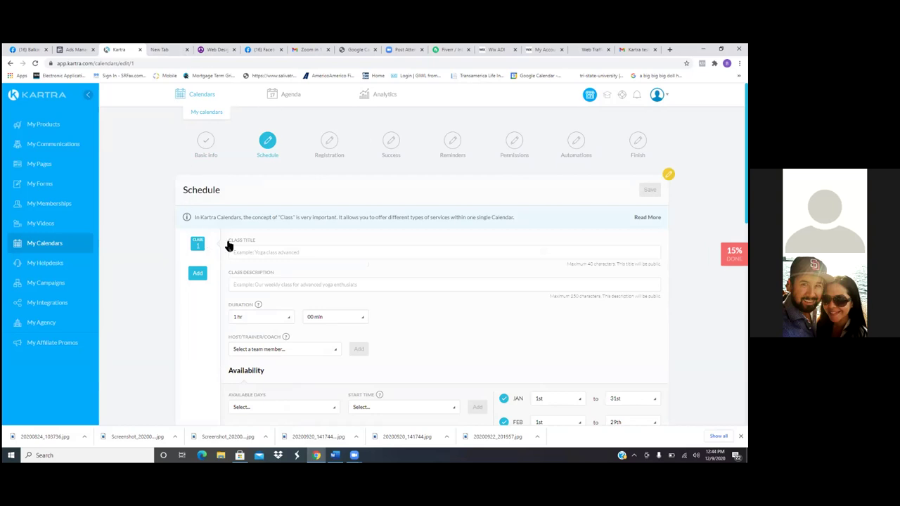
{"action": "left_click", "coordinate": [309, 252]}
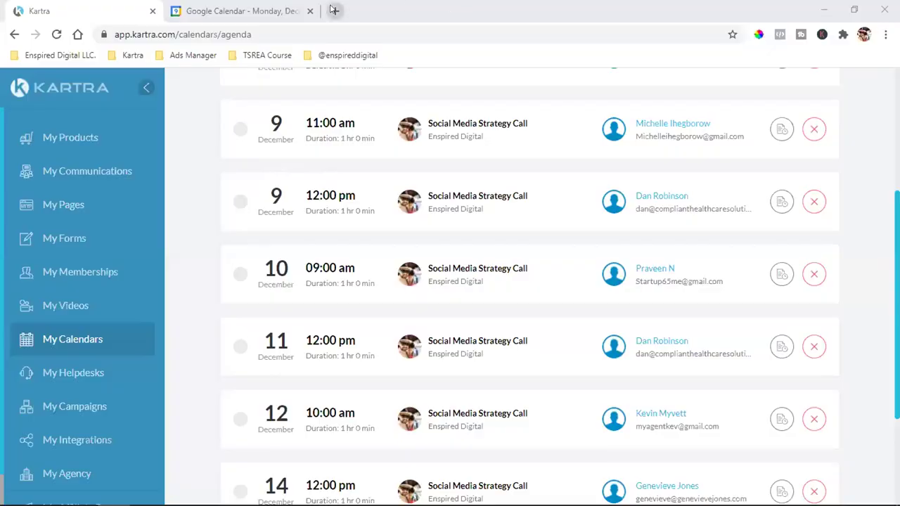
Open the bookmarked Enspired Digital Strategy Call booking page in a new tab and examine its event title, available dates and time slots
{"action": "left_click", "coordinate": [334, 11]}
{"action": "left_click", "coordinate": [60, 55]}
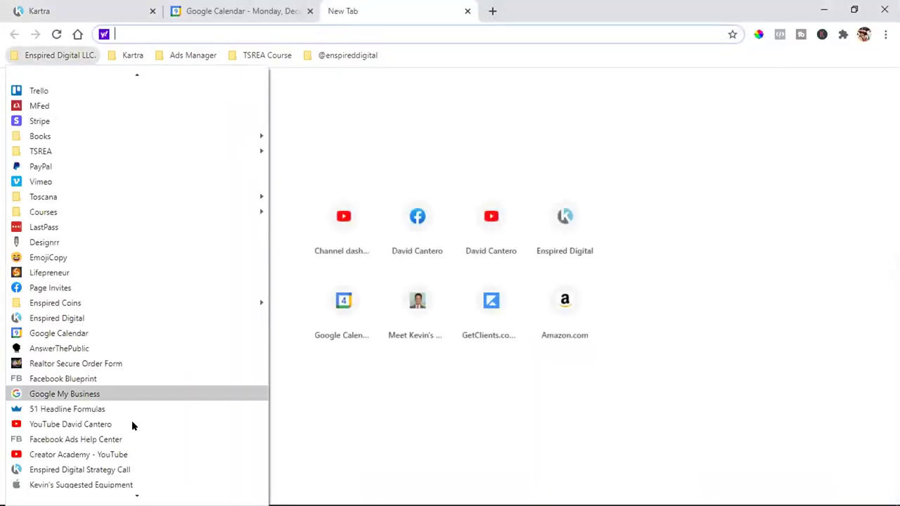
{"action": "left_click", "coordinate": [150, 469]}
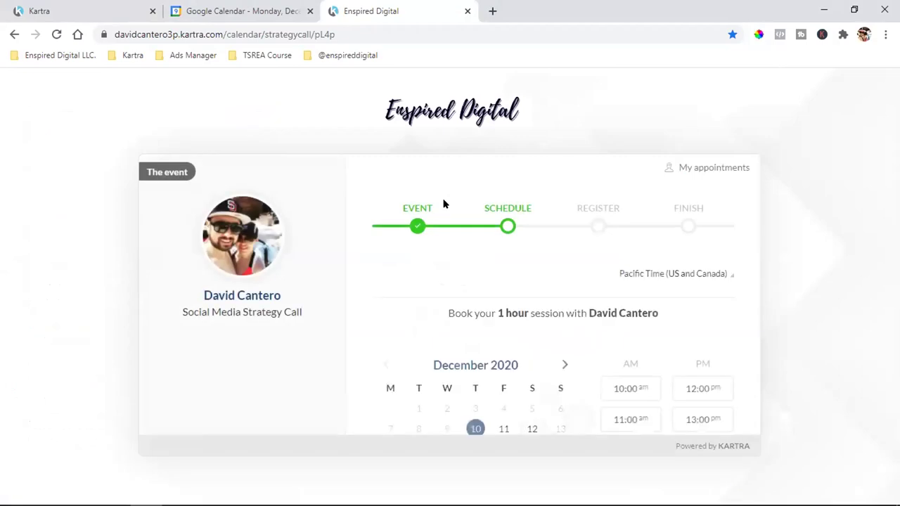
{"action": "scroll", "coordinate": [442, 204], "scroll_direction": "down", "scroll_amount": 2}
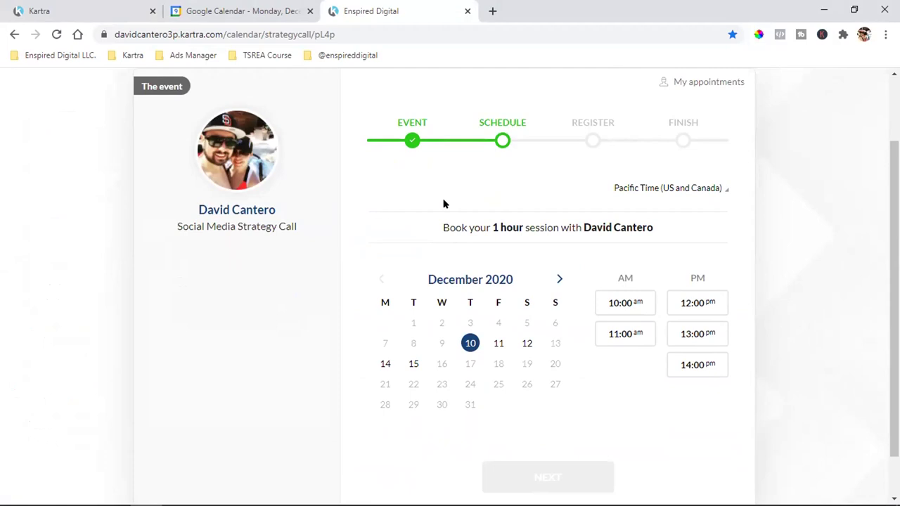
{"action": "scroll", "coordinate": [349, 239], "scroll_direction": "down", "scroll_amount": 1}
{"action": "scroll", "coordinate": [349, 239], "scroll_direction": "up", "scroll_amount": 3}
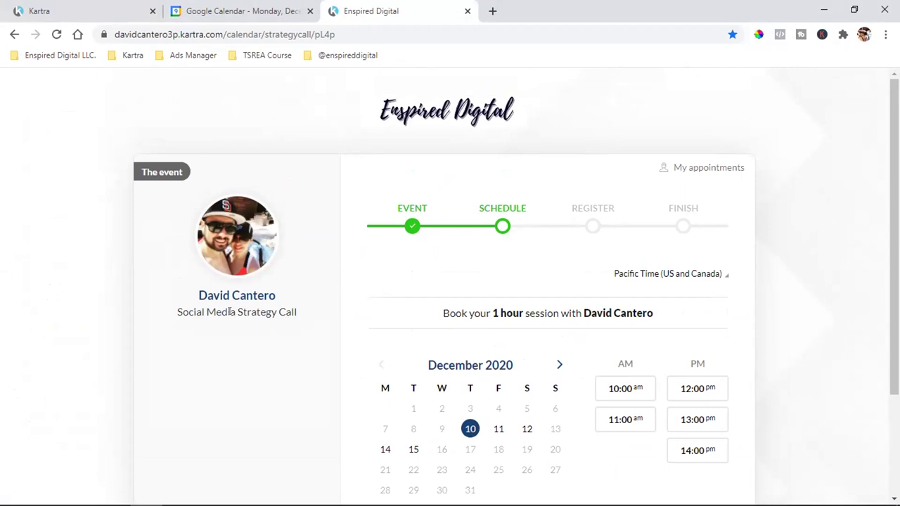
{"action": "scroll", "coordinate": [482, 312], "scroll_direction": "down", "scroll_amount": 3}
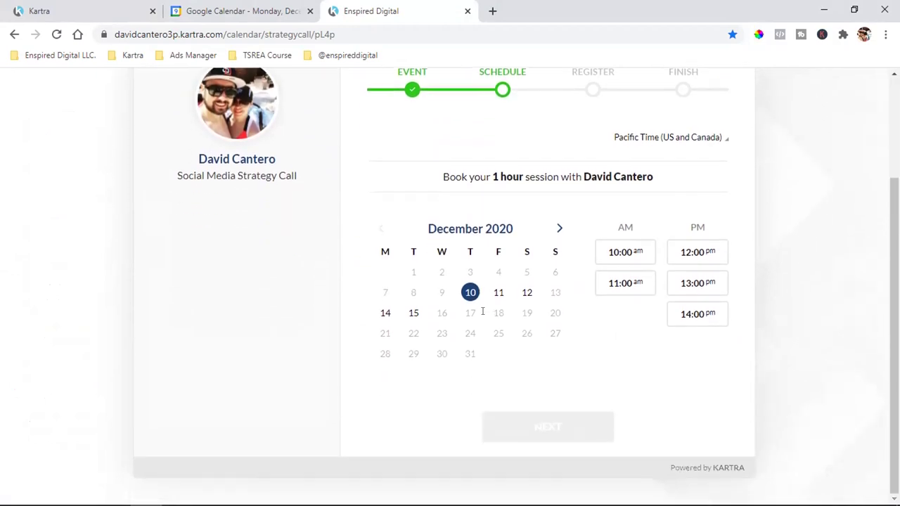
{"action": "scroll", "coordinate": [482, 311], "scroll_direction": "up", "scroll_amount": 3}
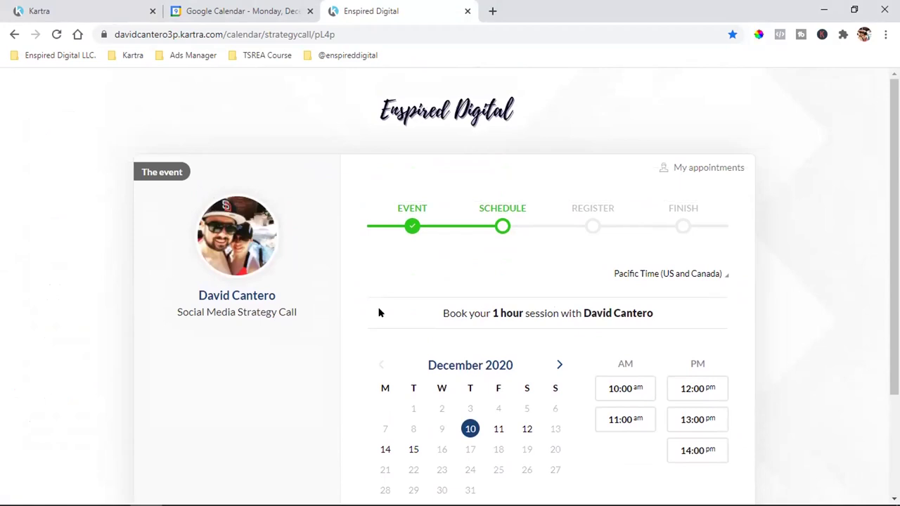
{"action": "scroll", "coordinate": [596, 324], "scroll_direction": "down", "scroll_amount": 3}
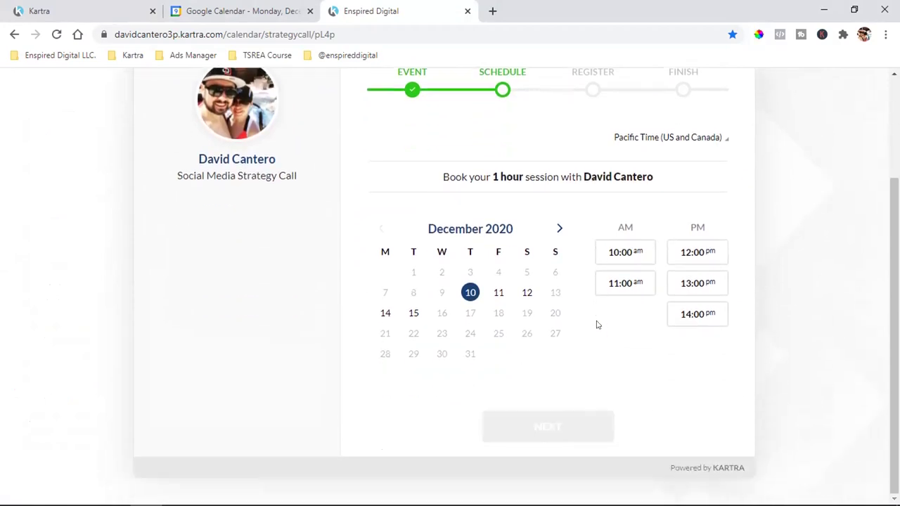
{"action": "scroll", "coordinate": [596, 324], "scroll_direction": "up", "scroll_amount": 3}
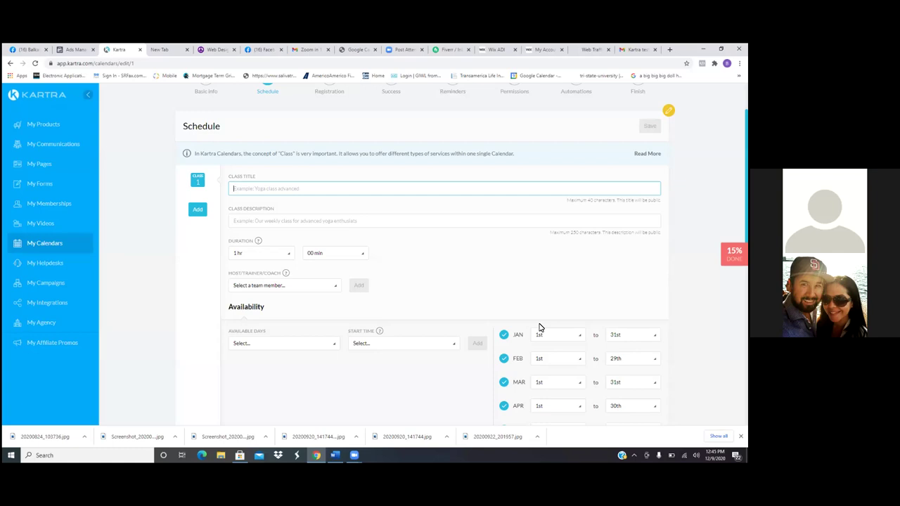
Enter "Your Restaurant Marketing Strategy Call" as the title of class 1
{"action": "type", "text": "Your RE"}
{"action": "key", "text": "BackSpace"}
{"action": "type", "text": "estaurant"}
{"action": "type", "text": "M"}
{"action": "type", "text": "arketing"}
{"action": "key", "text": "BackSpace"}
{"action": "type", "text": "g s"}
{"action": "type", "text": "Strateg"}
{"action": "type", "text": "y Call"}
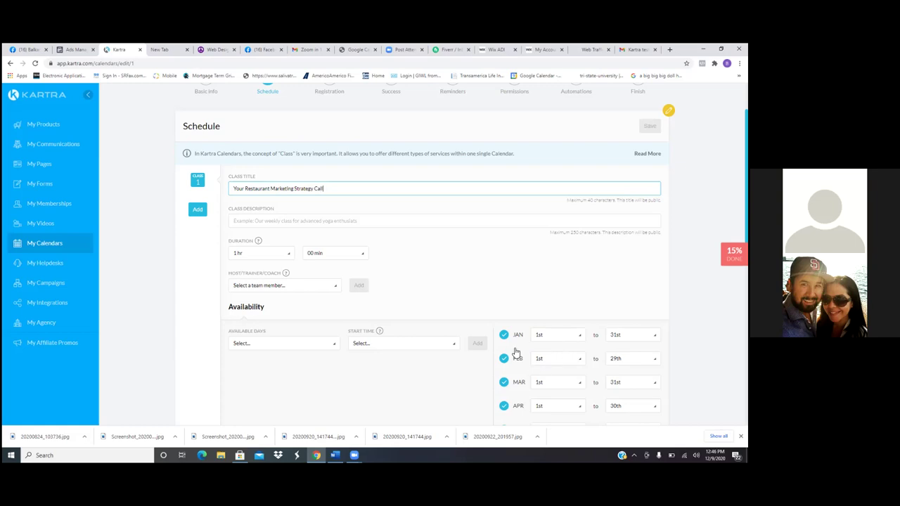
Set the class description to "Tips on How to Get More Customers on Social Media" and add the team member as host
{"action": "left_click", "coordinate": [501, 222]}
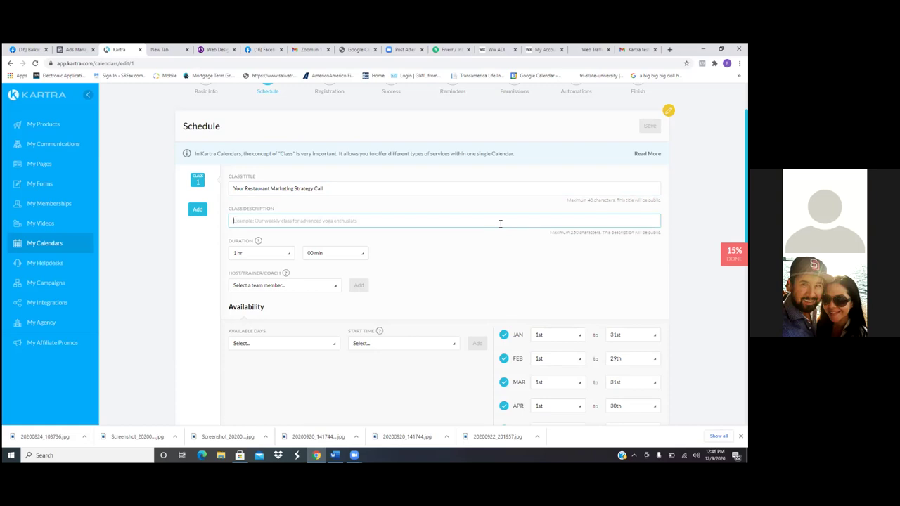
{"action": "type", "text": "Tips o"}
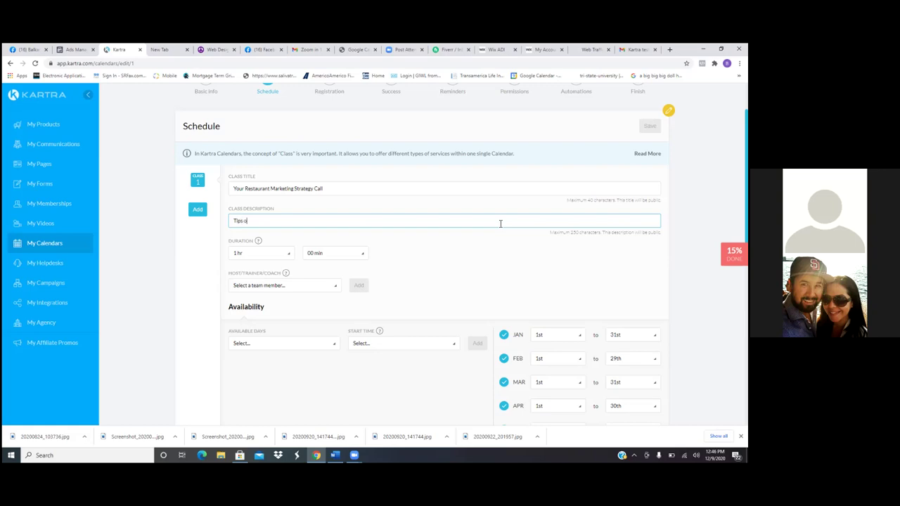
{"action": "type", "text": "n How to Get More Customers on Social Media"}
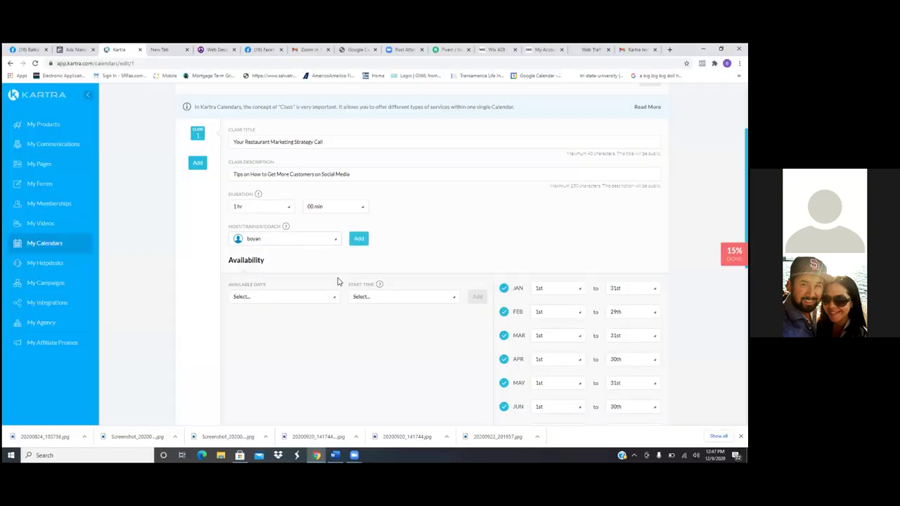
{"action": "scroll", "coordinate": [338, 281], "scroll_direction": "down", "scroll_amount": 1}
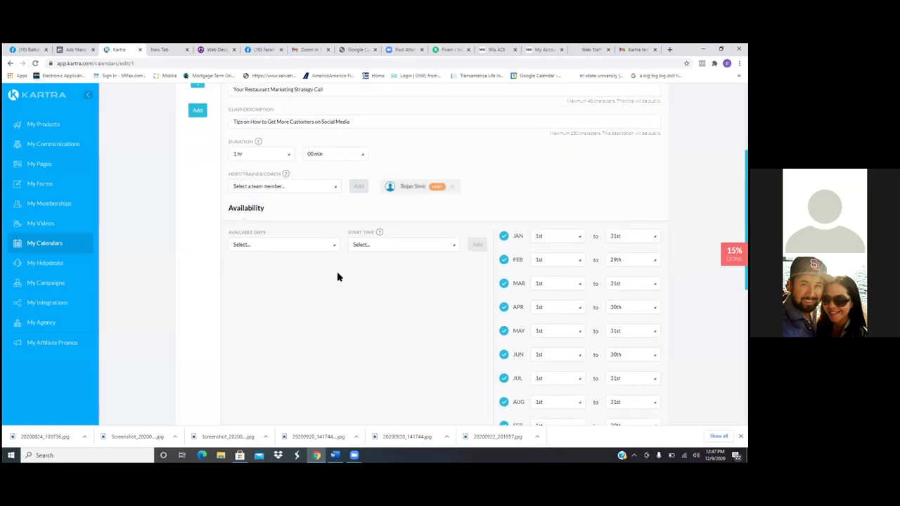
Choose Mon, Tue, Wed, Thu and Fri as the class's available days
{"action": "left_click", "coordinate": [336, 251]}
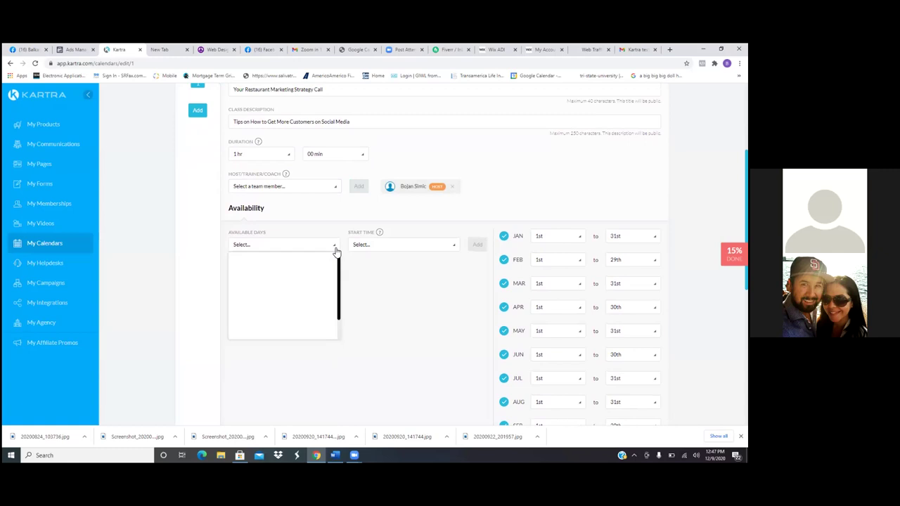
{"action": "left_click", "coordinate": [239, 274]}
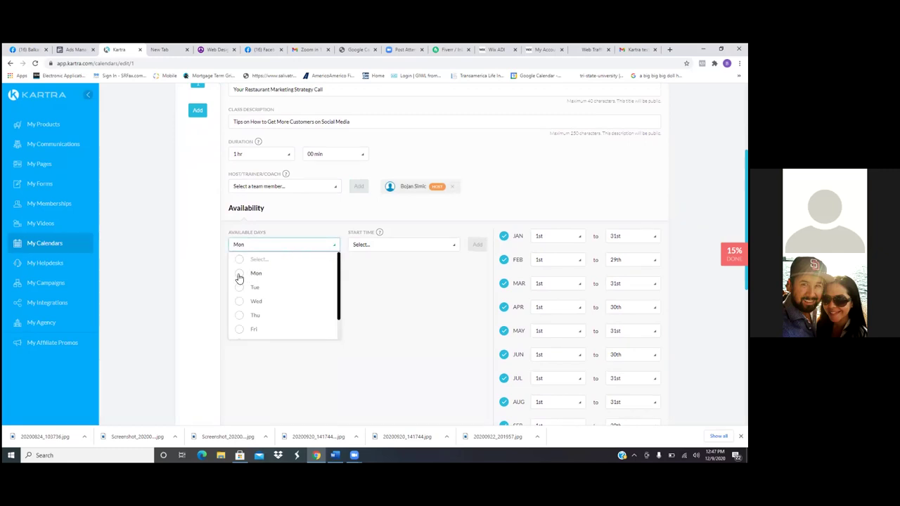
{"action": "left_click", "coordinate": [239, 288]}
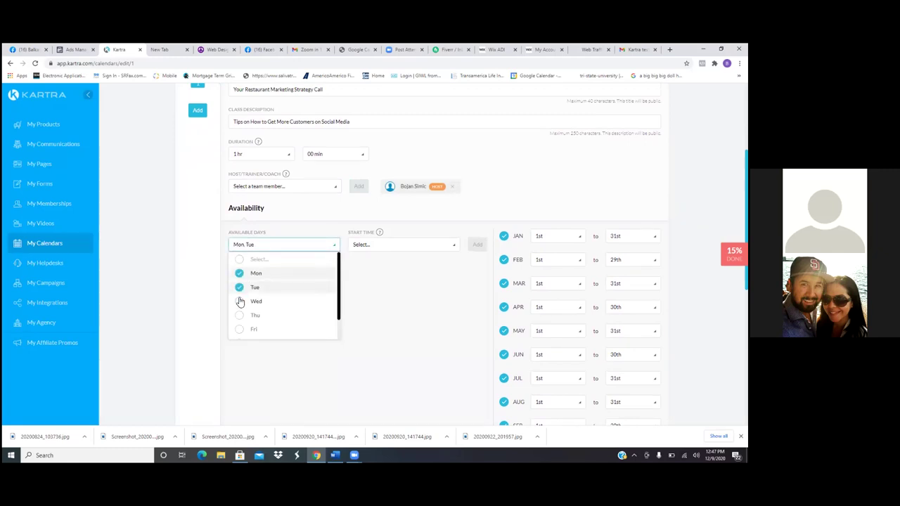
{"action": "left_click", "coordinate": [239, 301]}
{"action": "left_click", "coordinate": [239, 315]}
{"action": "left_click", "coordinate": [240, 330]}
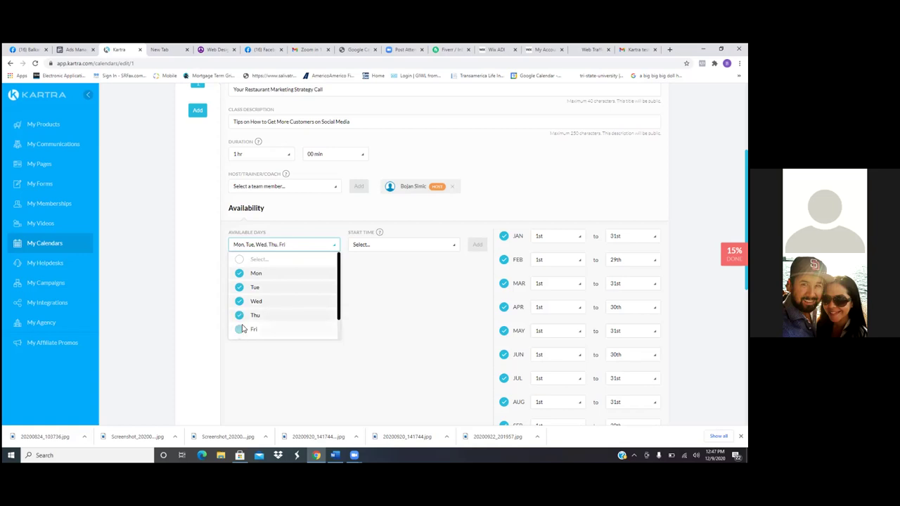
Choose 09:00 am, 10:00 am, 11:00 am and 12:00 pm as start times for the weekday availability
{"action": "left_click", "coordinate": [455, 245]}
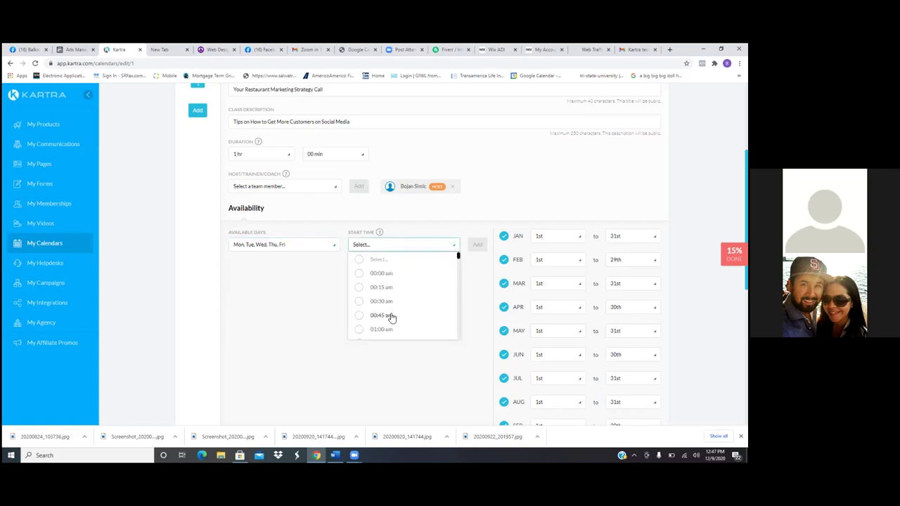
{"action": "scroll", "coordinate": [390, 338], "scroll_direction": "down", "scroll_amount": 2}
{"action": "scroll", "coordinate": [390, 340], "scroll_direction": "down", "scroll_amount": 4}
{"action": "scroll", "coordinate": [391, 339], "scroll_direction": "down", "scroll_amount": 5}
{"action": "scroll", "coordinate": [391, 339], "scroll_direction": "down", "scroll_amount": 9}
{"action": "scroll", "coordinate": [390, 340], "scroll_direction": "down", "scroll_amount": 1}
{"action": "scroll", "coordinate": [391, 340], "scroll_direction": "down", "scroll_amount": 1}
{"action": "scroll", "coordinate": [391, 339], "scroll_direction": "down", "scroll_amount": 2}
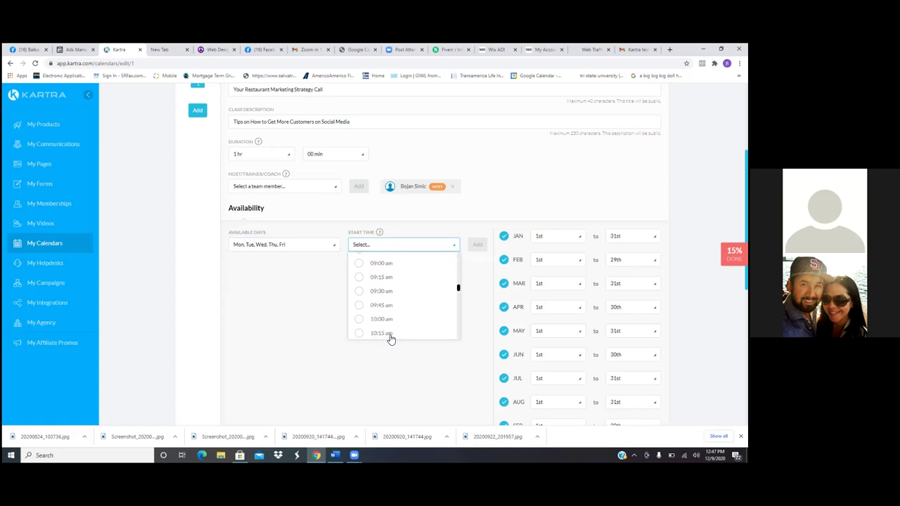
{"action": "left_click", "coordinate": [358, 266]}
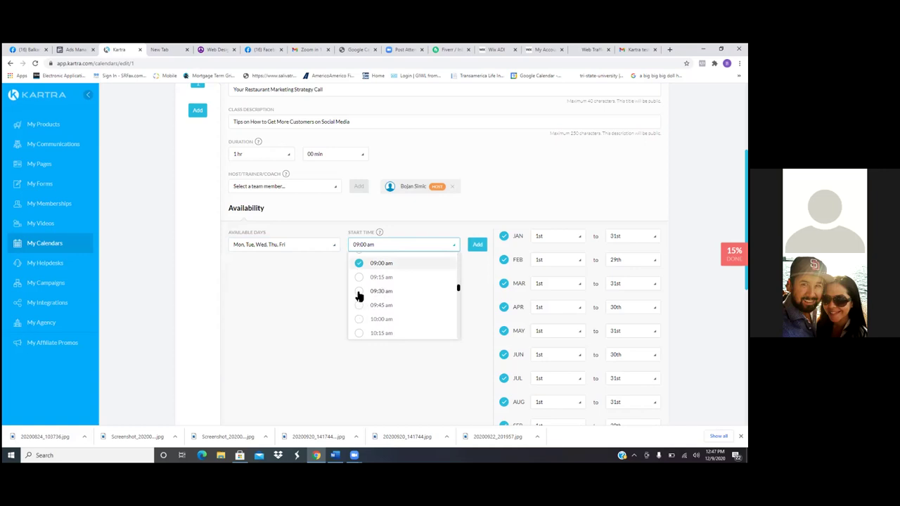
{"action": "left_click", "coordinate": [360, 324]}
{"action": "scroll", "coordinate": [359, 324], "scroll_direction": "down", "scroll_amount": 1}
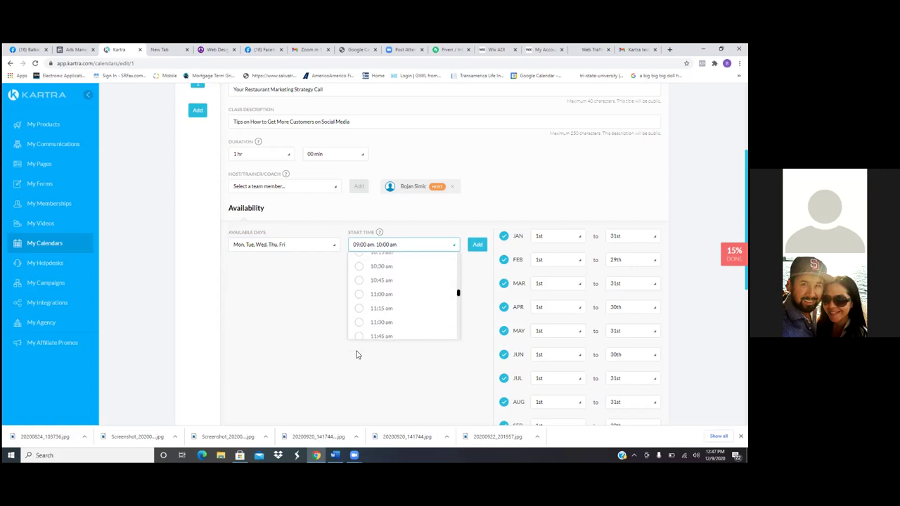
{"action": "scroll", "coordinate": [360, 291], "scroll_direction": "up", "scroll_amount": 1}
{"action": "scroll", "coordinate": [360, 293], "scroll_direction": "down", "scroll_amount": 1}
{"action": "left_click", "coordinate": [360, 292]}
{"action": "scroll", "coordinate": [360, 293], "scroll_direction": "down", "scroll_amount": 2}
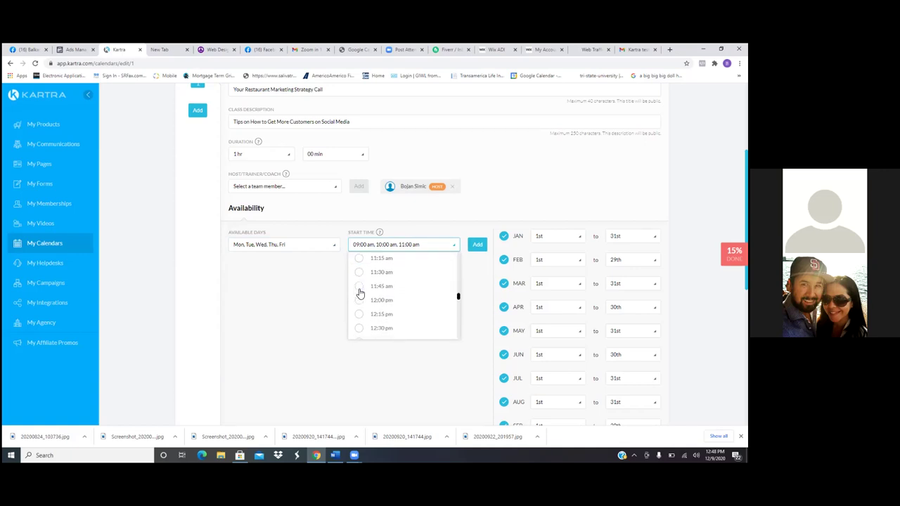
{"action": "left_click", "coordinate": [360, 296]}
Include hourly start times from 13:00 pm to 17:00 pm as well, and add all chosen weekday slots to the availability
{"action": "scroll", "coordinate": [359, 292], "scroll_direction": "down", "scroll_amount": 1}
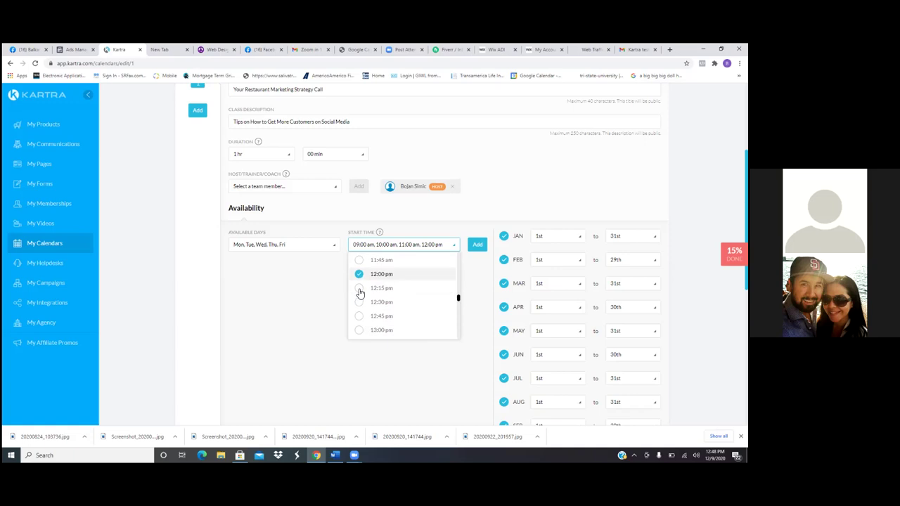
{"action": "scroll", "coordinate": [360, 292], "scroll_direction": "down", "scroll_amount": 1}
{"action": "left_click", "coordinate": [360, 293]}
{"action": "scroll", "coordinate": [360, 293], "scroll_direction": "down", "scroll_amount": 1}
{"action": "scroll", "coordinate": [360, 293], "scroll_direction": "down", "scroll_amount": 2}
{"action": "left_click", "coordinate": [359, 325]}
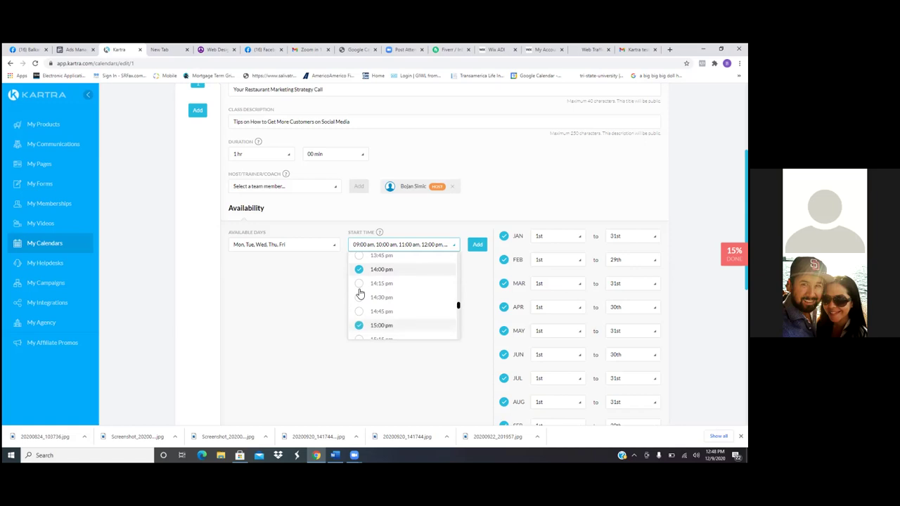
{"action": "scroll", "coordinate": [360, 293], "scroll_direction": "down", "scroll_amount": 1}
{"action": "scroll", "coordinate": [360, 292], "scroll_direction": "down", "scroll_amount": 1}
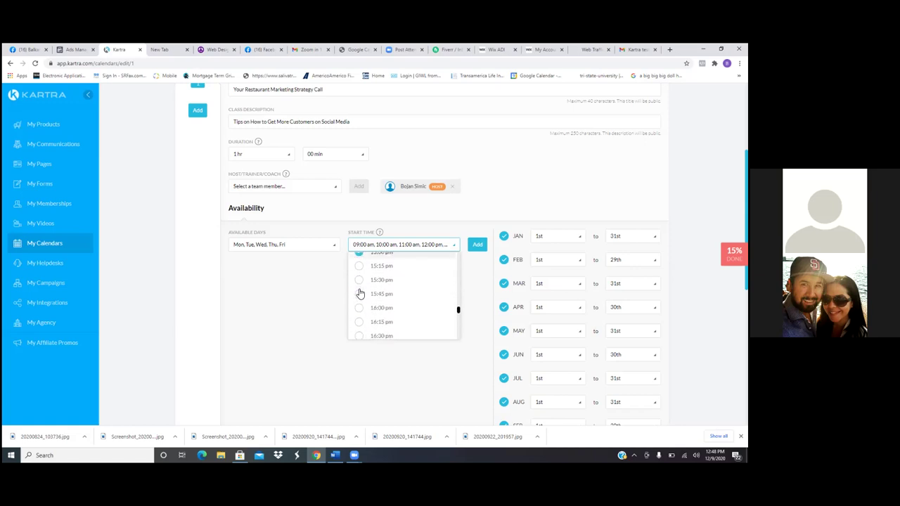
{"action": "left_click", "coordinate": [359, 298]}
{"action": "scroll", "coordinate": [360, 293], "scroll_direction": "down", "scroll_amount": 1}
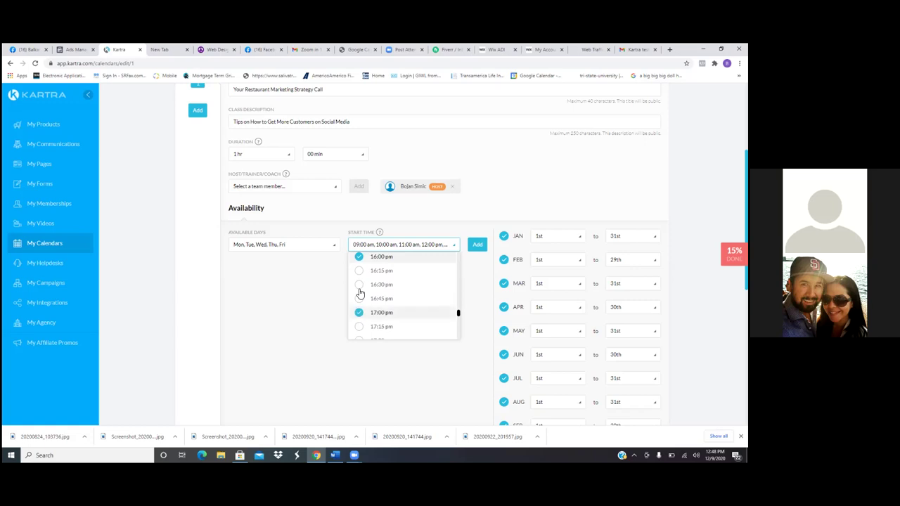
{"action": "key", "text": "Return"}
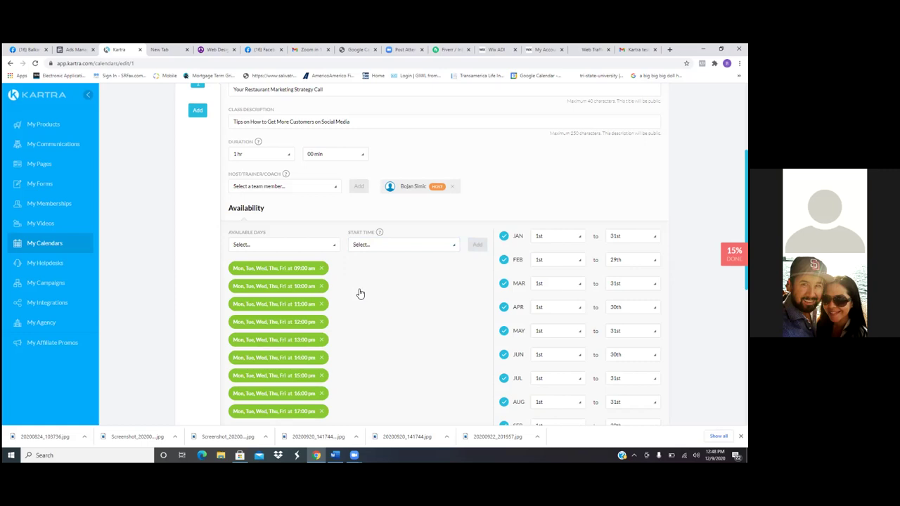
Review the monthly date ranges, number of sessions, booking notice and booking range, and return to the top of the Schedule form
{"action": "scroll", "coordinate": [360, 293], "scroll_direction": "down", "scroll_amount": 5}
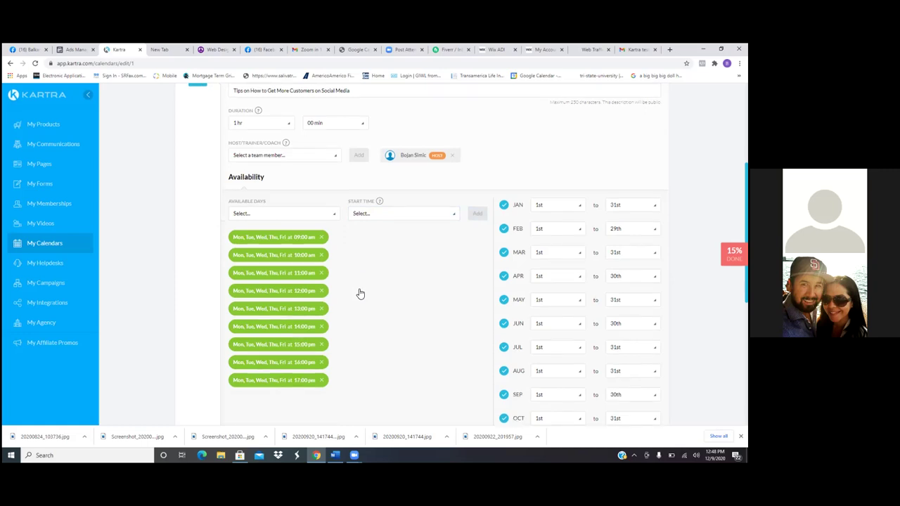
{"action": "scroll", "coordinate": [360, 294], "scroll_direction": "down", "scroll_amount": 1}
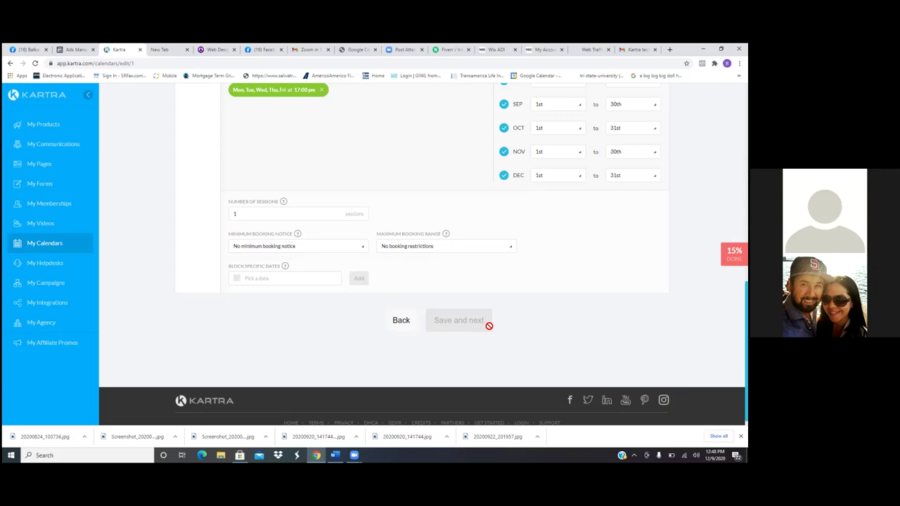
{"action": "scroll", "coordinate": [488, 325], "scroll_direction": "up", "scroll_amount": 10}
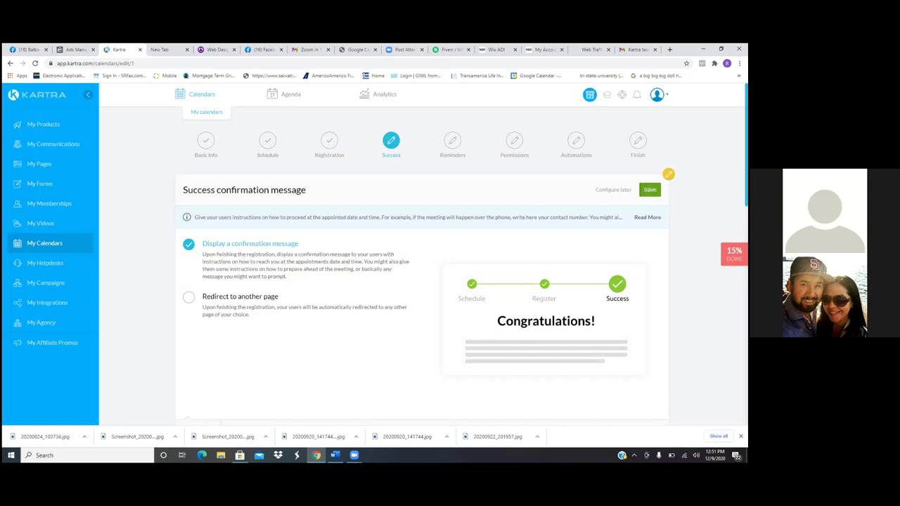
Save the success setting with Display a confirmation message selected, and continue to the Reminders stage
{"action": "left_click", "coordinate": [650, 190]}
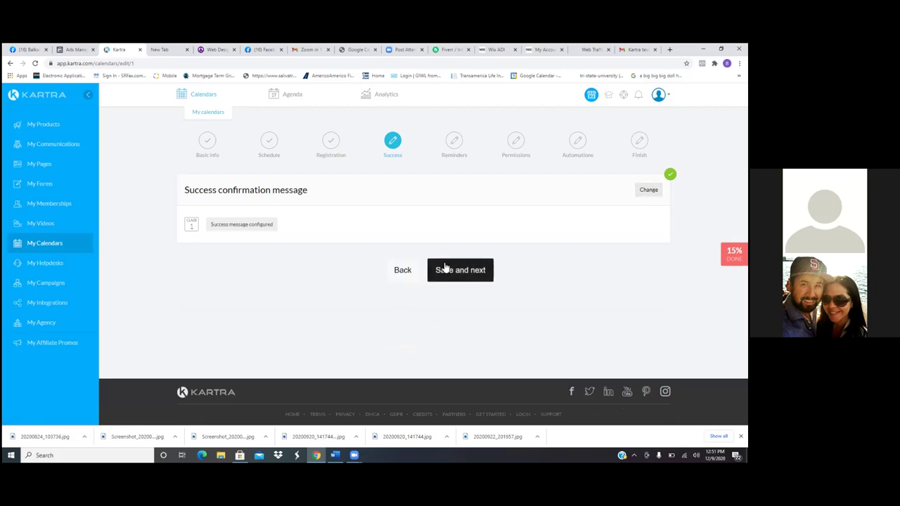
{"action": "left_click", "coordinate": [445, 272]}
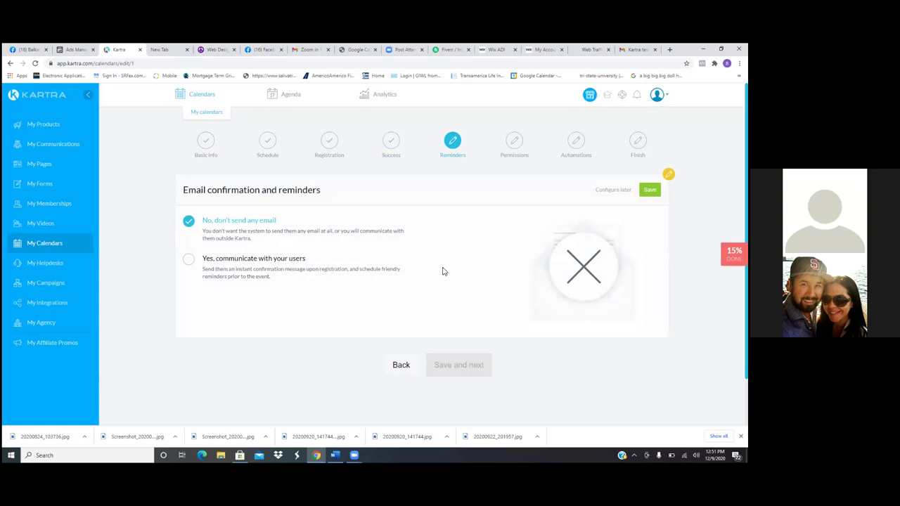
Choose "Yes, communicate with your users" through the KartraMail gateway and save the email confirmation and reminders setting
{"action": "left_click", "coordinate": [188, 261]}
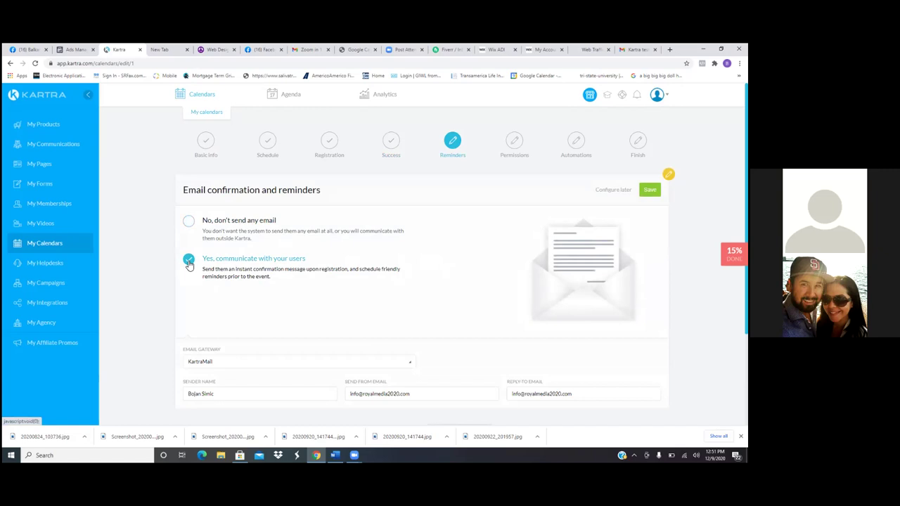
{"action": "scroll", "coordinate": [189, 265], "scroll_direction": "down", "scroll_amount": 3}
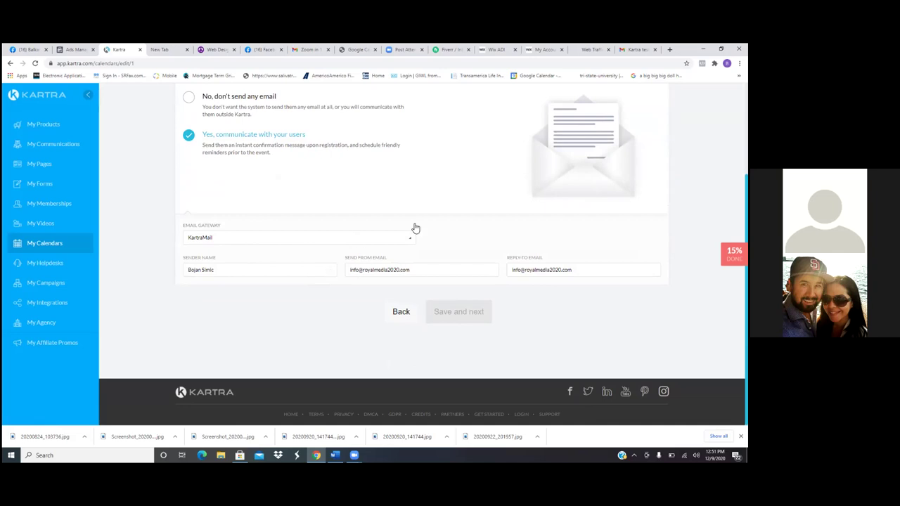
{"action": "scroll", "coordinate": [415, 228], "scroll_direction": "up", "scroll_amount": 3}
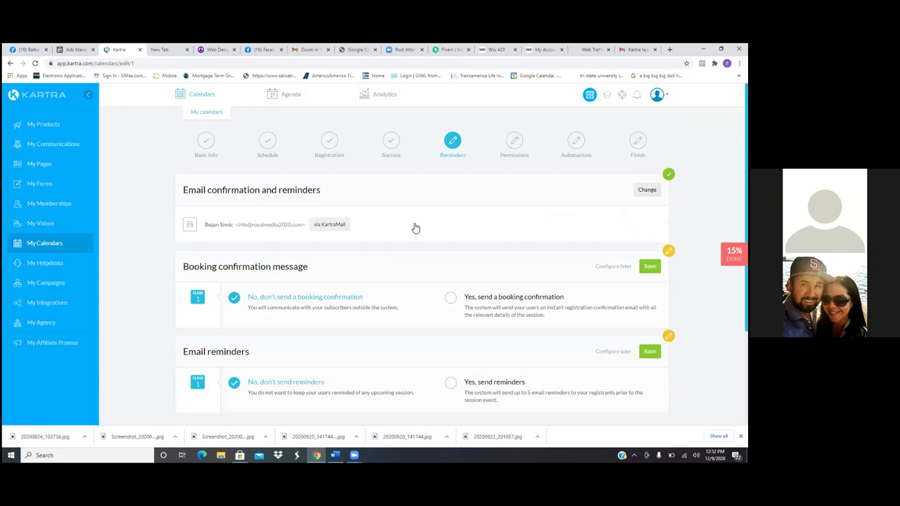
Choose "Yes, send a booking confirmation" and open the "Your booking is confirmed!" email for editing
{"action": "scroll", "coordinate": [415, 228], "scroll_direction": "down", "scroll_amount": 1}
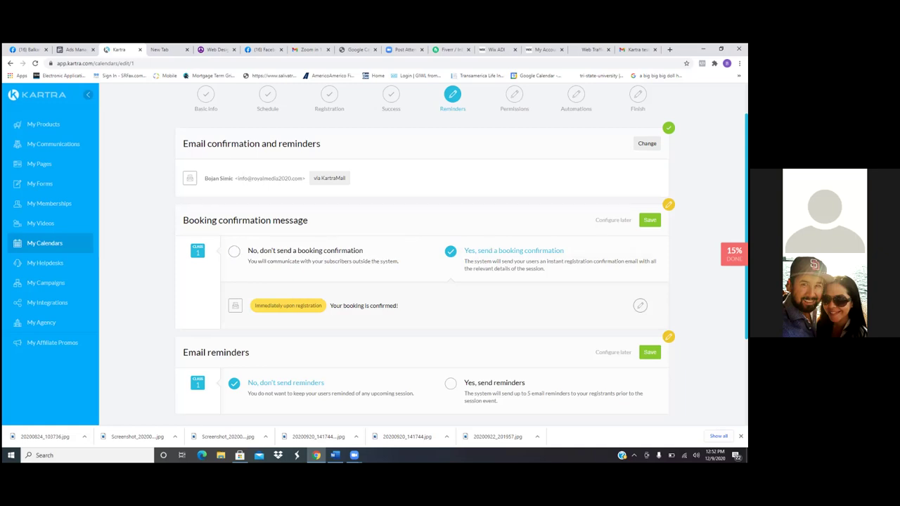
{"action": "right_click", "coordinate": [639, 206]}
{"action": "left_click", "coordinate": [639, 305]}
{"action": "left_click", "coordinate": [639, 305]}
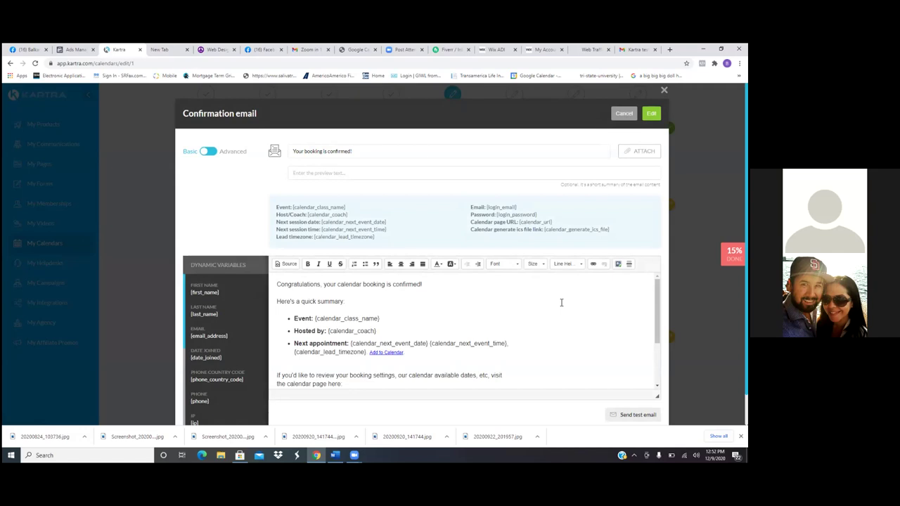
Review the confirmation email's body text and copy first_name from the dynamic variables
{"action": "scroll", "coordinate": [560, 302], "scroll_direction": "down", "scroll_amount": 2}
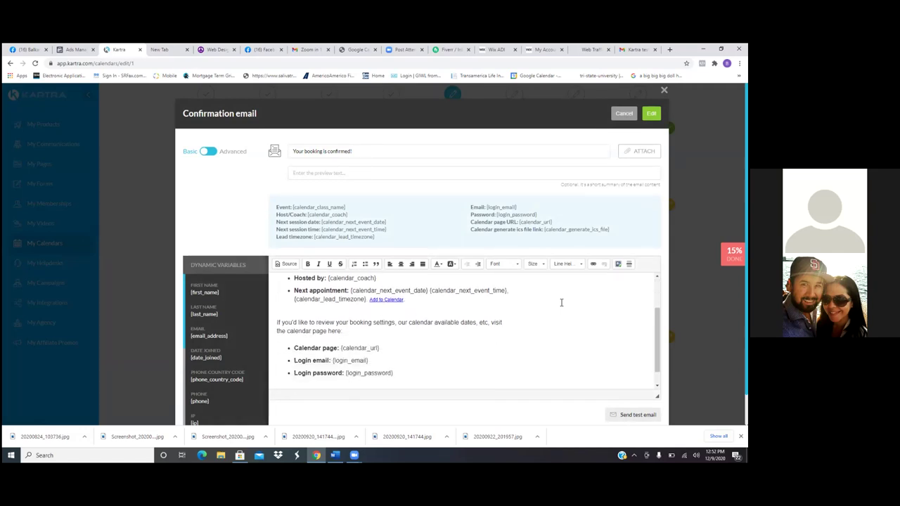
{"action": "scroll", "coordinate": [561, 302], "scroll_direction": "up", "scroll_amount": 2}
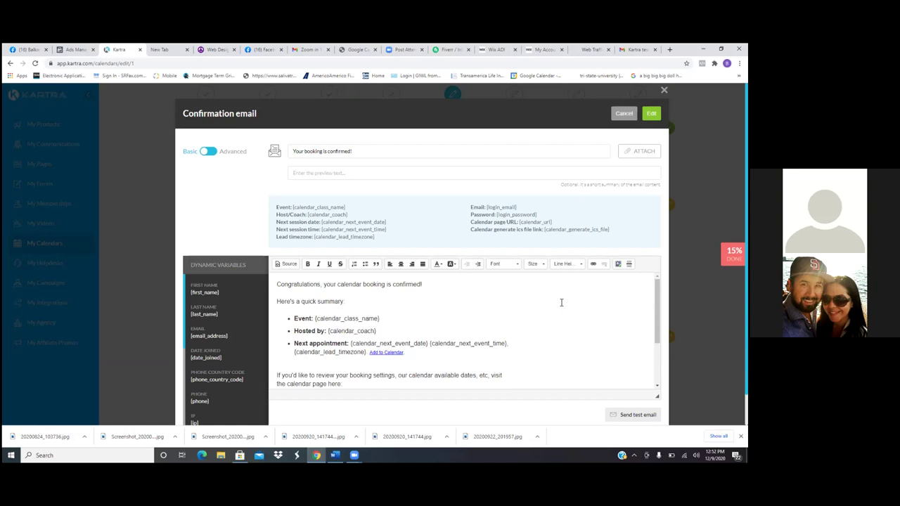
{"action": "scroll", "coordinate": [561, 302], "scroll_direction": "down", "scroll_amount": 1}
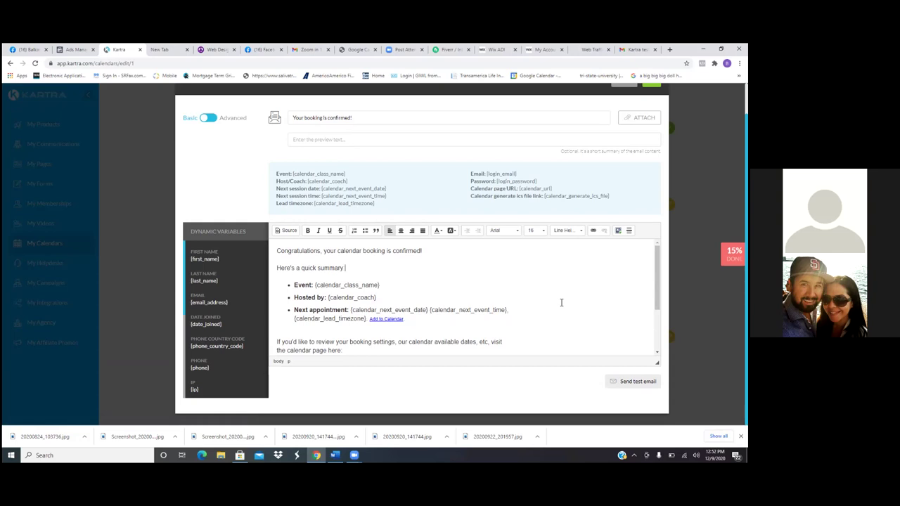
{"action": "scroll", "coordinate": [561, 302], "scroll_direction": "up", "scroll_amount": 1}
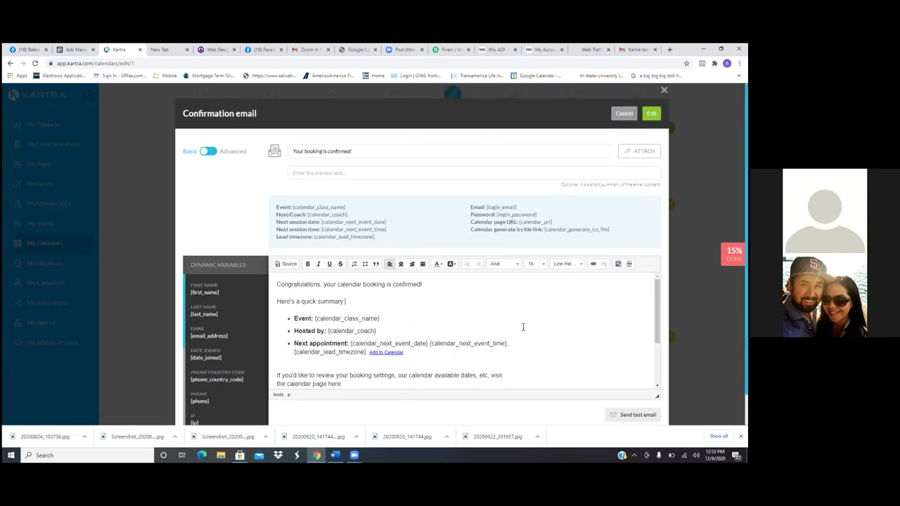
{"action": "scroll", "coordinate": [522, 327], "scroll_direction": "down", "scroll_amount": 1}
{"action": "scroll", "coordinate": [522, 327], "scroll_direction": "up", "scroll_amount": 1}
{"action": "right_click", "coordinate": [213, 291]}
{"action": "left_click", "coordinate": [227, 289]}
{"action": "triple_click", "coordinate": [210, 294]}
{"action": "right_click", "coordinate": [211, 295]}
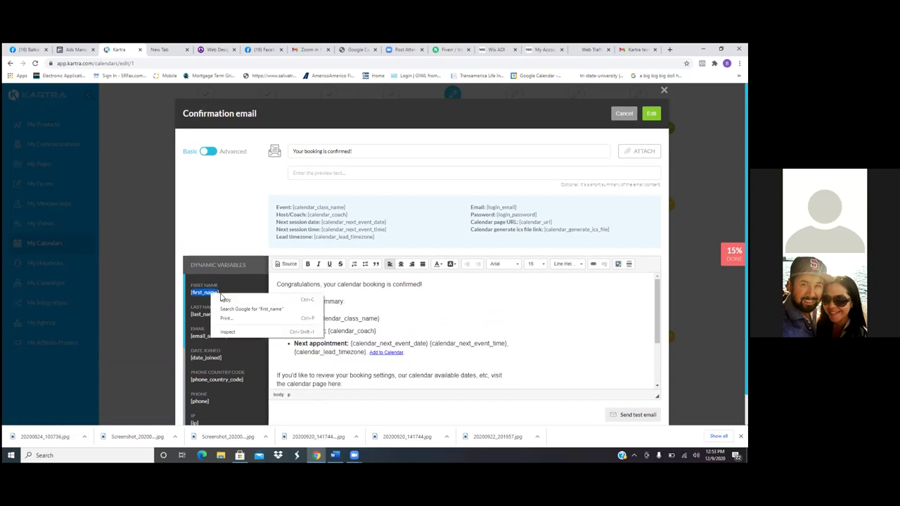
{"action": "left_click", "coordinate": [224, 300]}
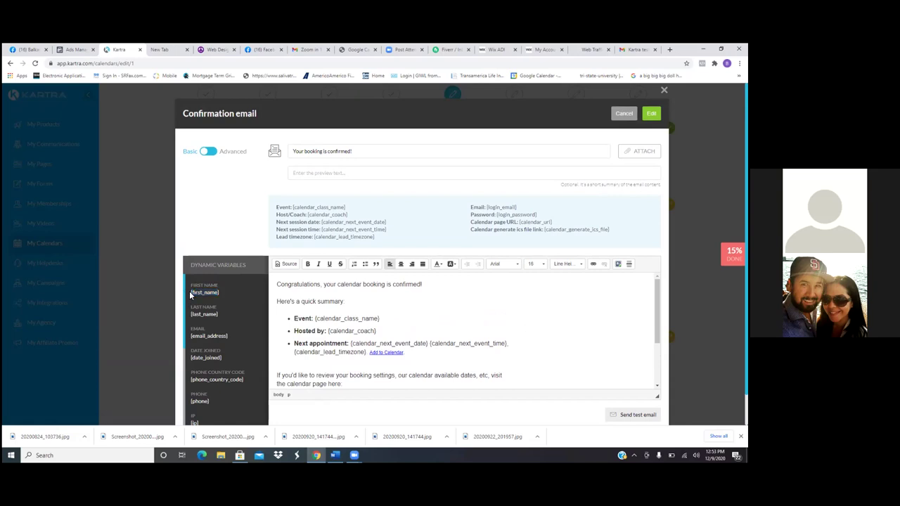
Try to select the complete first-name variable, including its braces, for copying
{"action": "left_click_drag", "start_coordinate": [189, 291], "coordinate": [216, 289]}
{"action": "left_click", "coordinate": [194, 289]}
{"action": "left_click_drag", "start_coordinate": [189, 291], "coordinate": [220, 294]}
{"action": "right_click", "coordinate": [219, 291]}
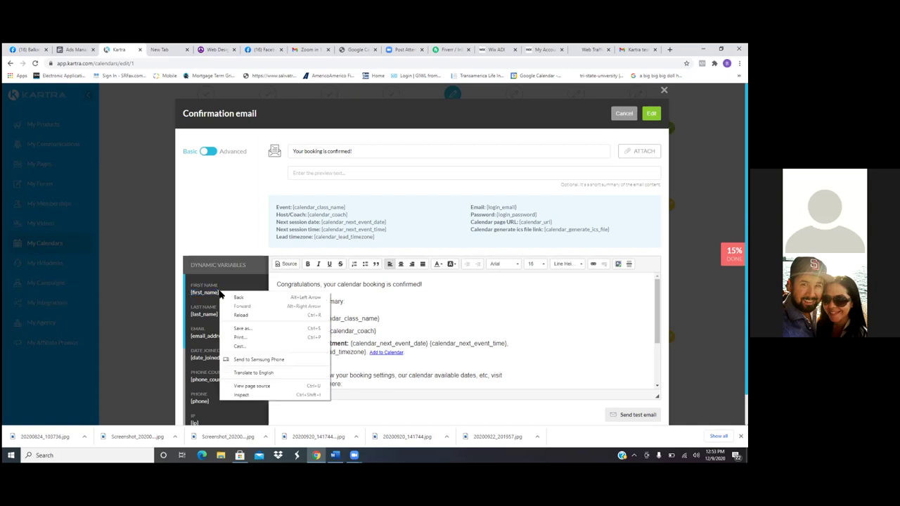
{"action": "left_click", "coordinate": [190, 292]}
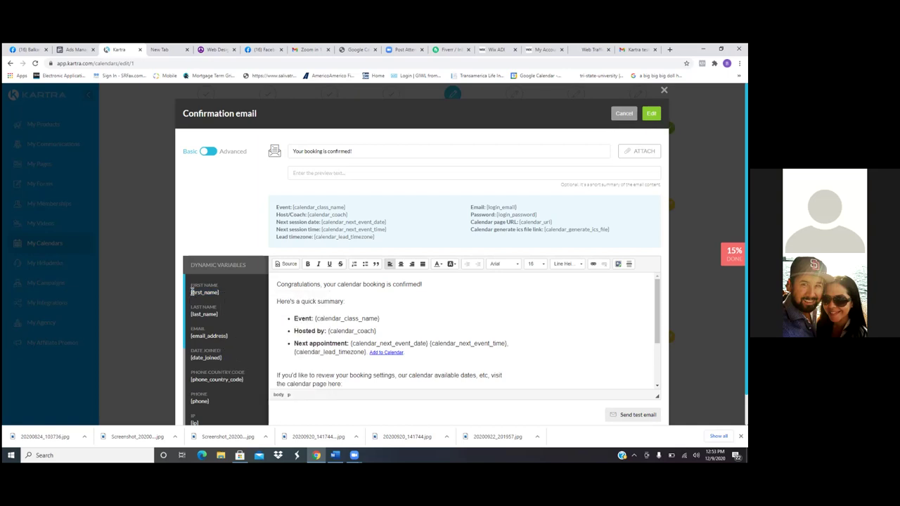
{"action": "left_click_drag", "start_coordinate": [190, 292], "coordinate": [220, 295]}
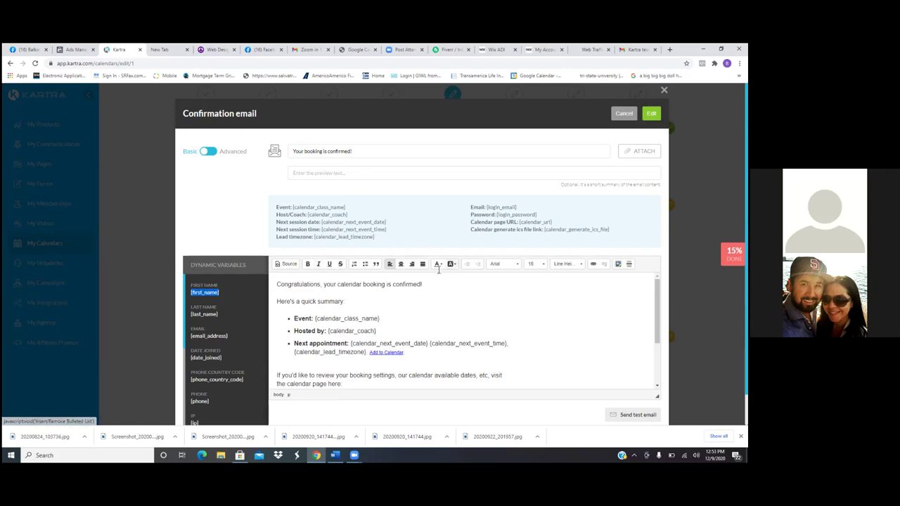
{"action": "left_click", "coordinate": [399, 171]}
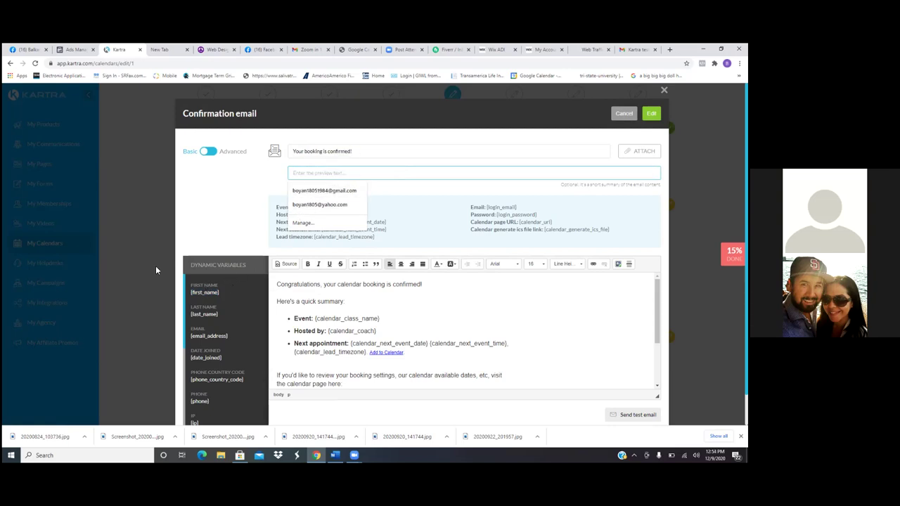
{"action": "left_click", "coordinate": [212, 208]}
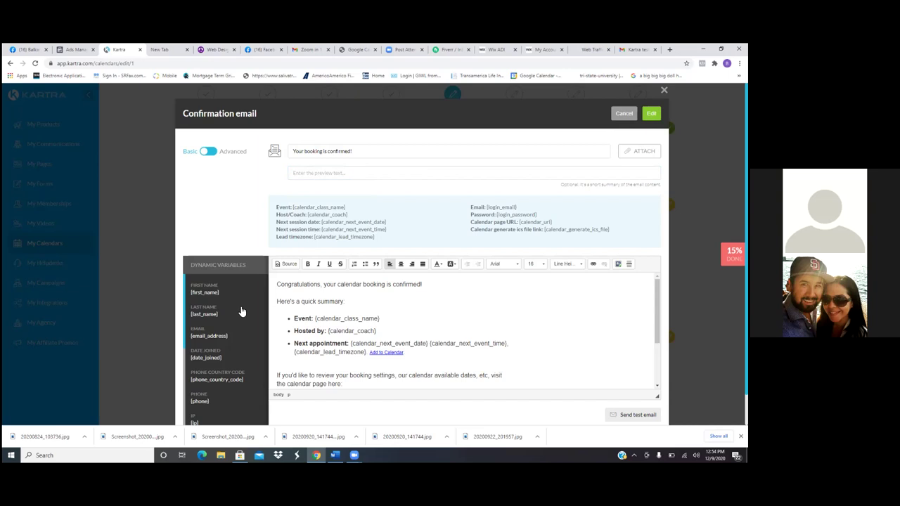
Insert first_name after "Congratulations" in the email's opening line, followed by a comma, and check the rest of the message
{"action": "left_click", "coordinate": [321, 287]}
{"action": "type", "text": ","}
{"action": "key", "text": "ctrl+v"}
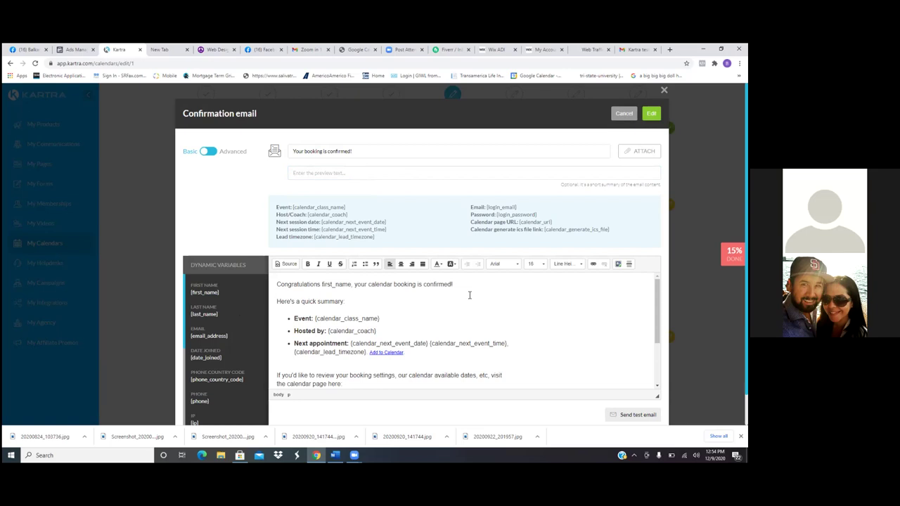
{"action": "scroll", "coordinate": [469, 296], "scroll_direction": "down", "scroll_amount": 3}
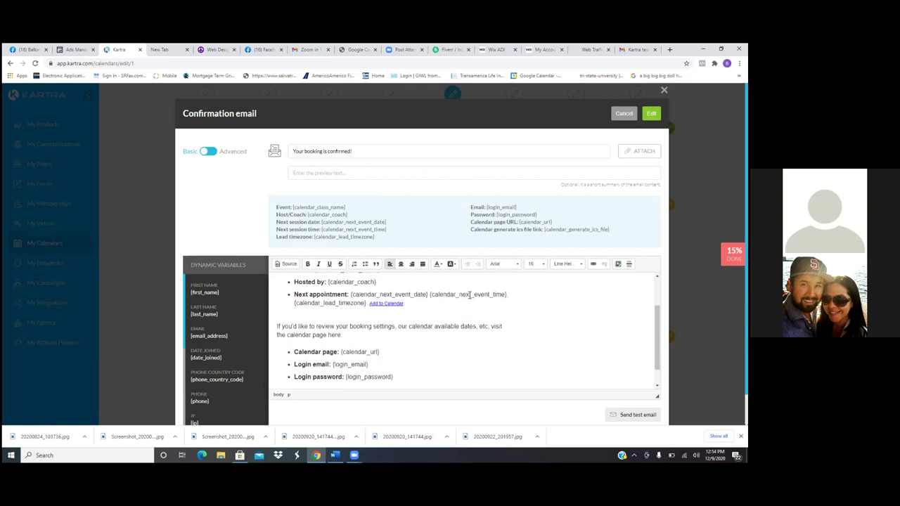
{"action": "scroll", "coordinate": [469, 295], "scroll_direction": "up", "scroll_amount": 3}
{"action": "left_click", "coordinate": [469, 294]}
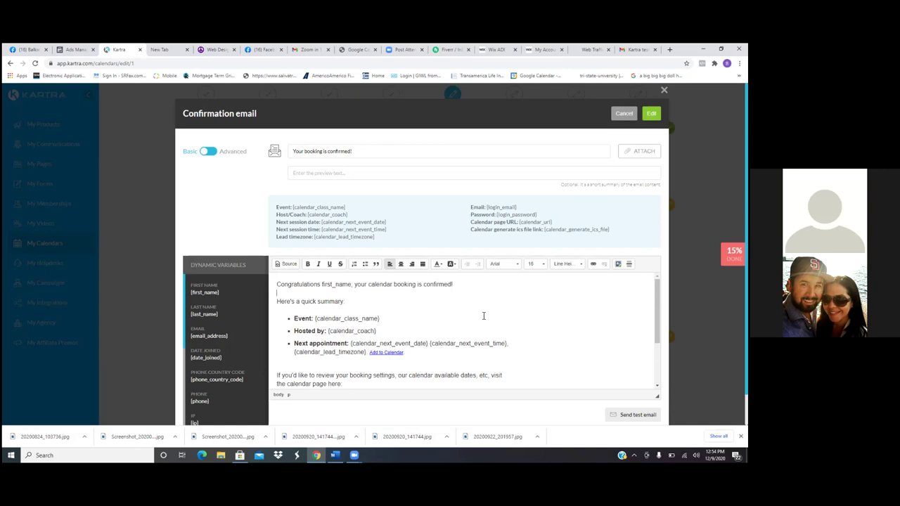
Switch the confirmation email to the Advanced editor and open the full design templates
{"action": "left_click", "coordinate": [208, 152]}
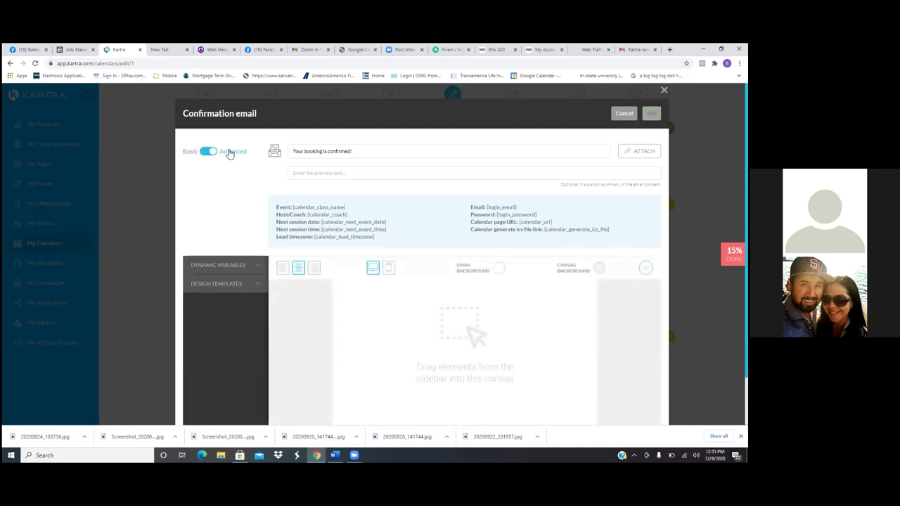
{"action": "left_click", "coordinate": [219, 288]}
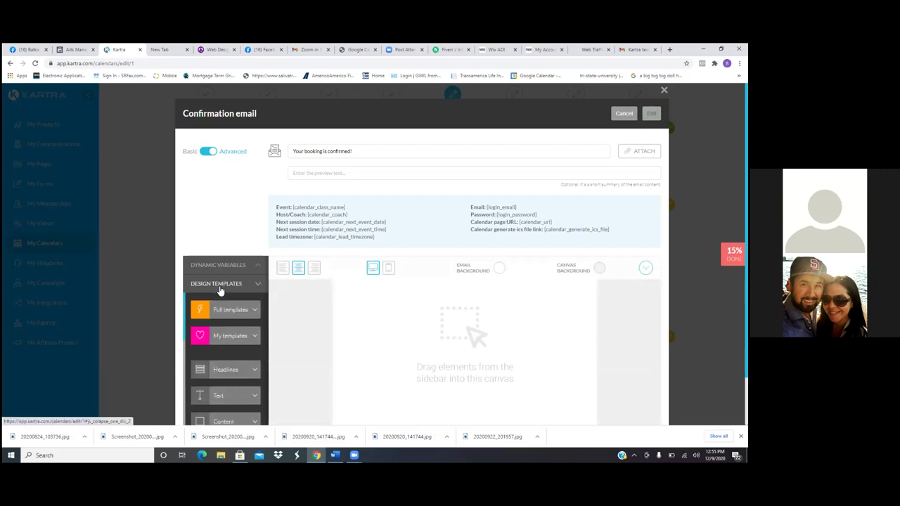
{"action": "scroll", "coordinate": [220, 290], "scroll_direction": "down", "scroll_amount": 2}
{"action": "left_click", "coordinate": [220, 289]}
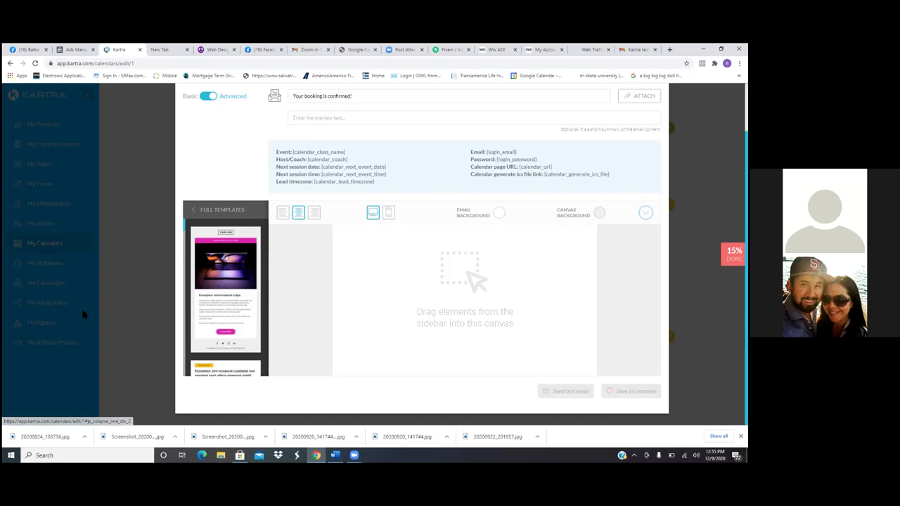
Browse the full email templates and place the purple template with the green button on the empty canvas
{"action": "right_click", "coordinate": [186, 246]}
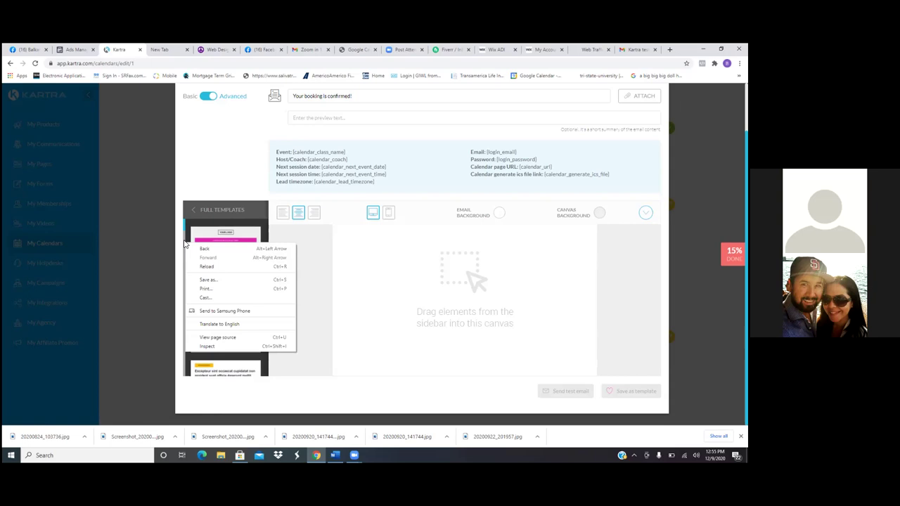
{"action": "scroll", "coordinate": [185, 244], "scroll_direction": "down", "scroll_amount": 5}
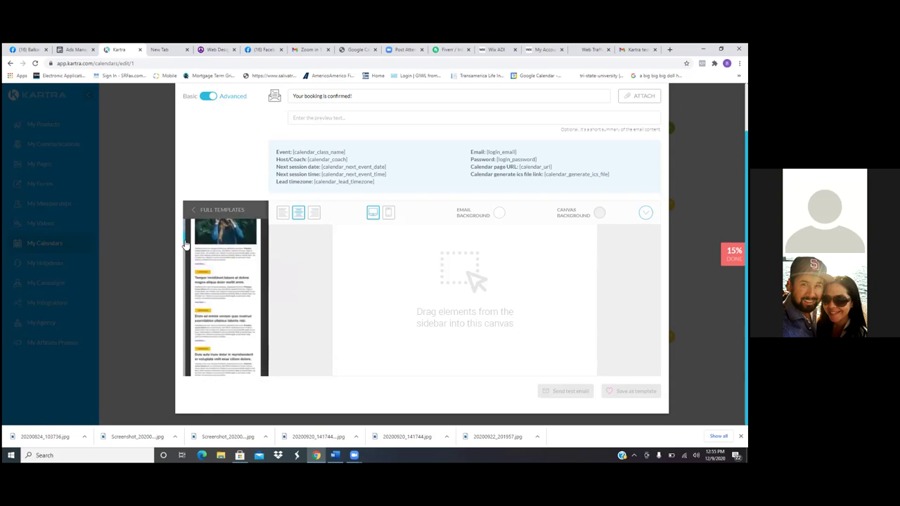
{"action": "right_click", "coordinate": [183, 261]}
{"action": "scroll", "coordinate": [183, 262], "scroll_direction": "down", "scroll_amount": 3}
{"action": "scroll", "coordinate": [184, 263], "scroll_direction": "down", "scroll_amount": 3}
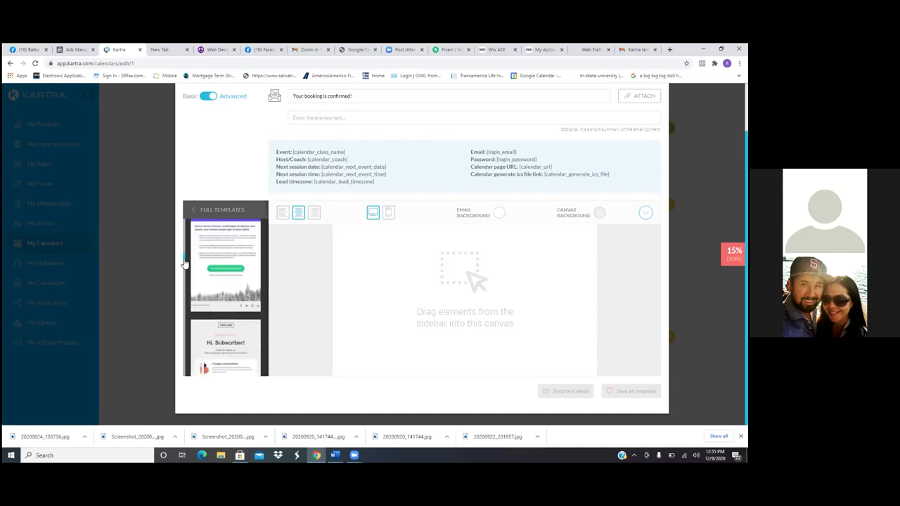
{"action": "scroll", "coordinate": [184, 281], "scroll_direction": "down", "scroll_amount": 3}
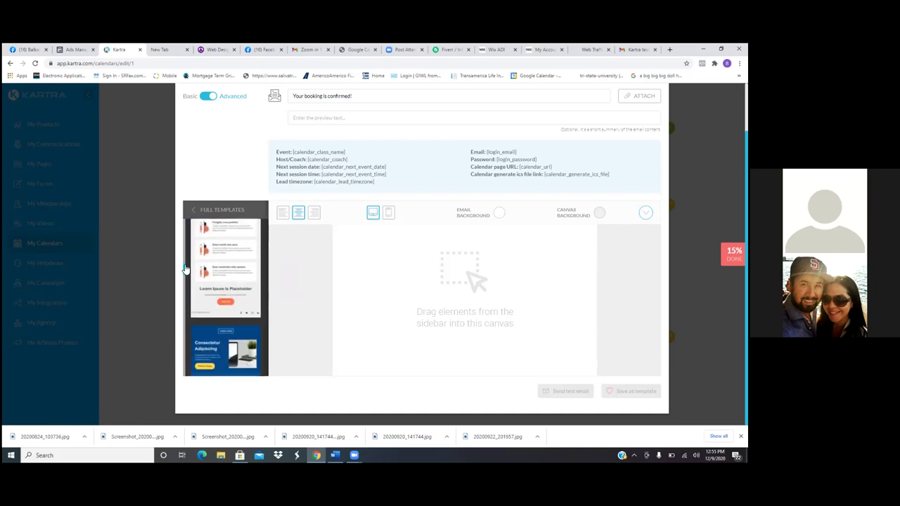
{"action": "scroll", "coordinate": [184, 258], "scroll_direction": "up", "scroll_amount": 3}
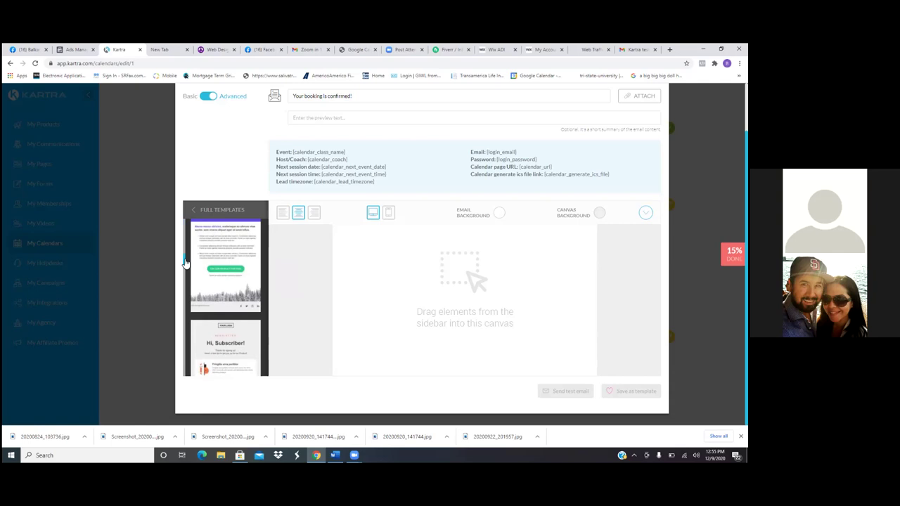
{"action": "right_click", "coordinate": [237, 335]}
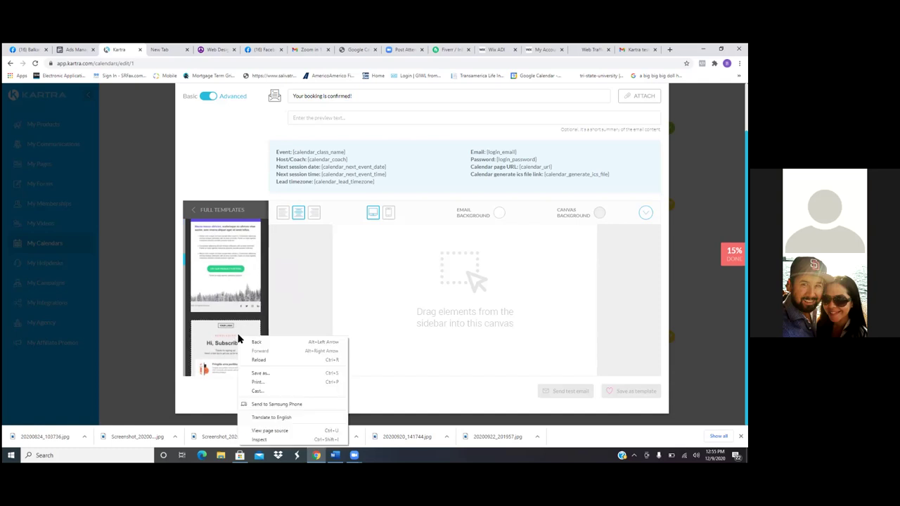
{"action": "left_click", "coordinate": [223, 342]}
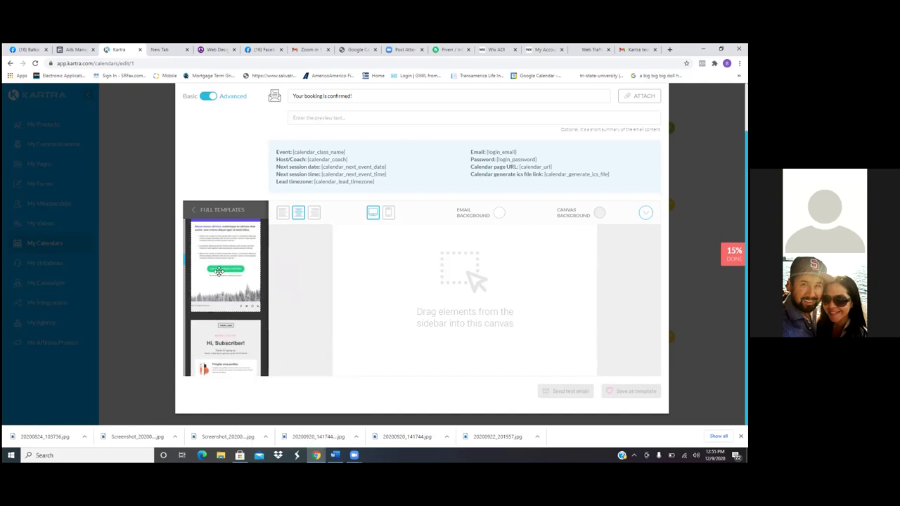
{"action": "left_click_drag", "start_coordinate": [222, 281], "coordinate": [463, 241]}
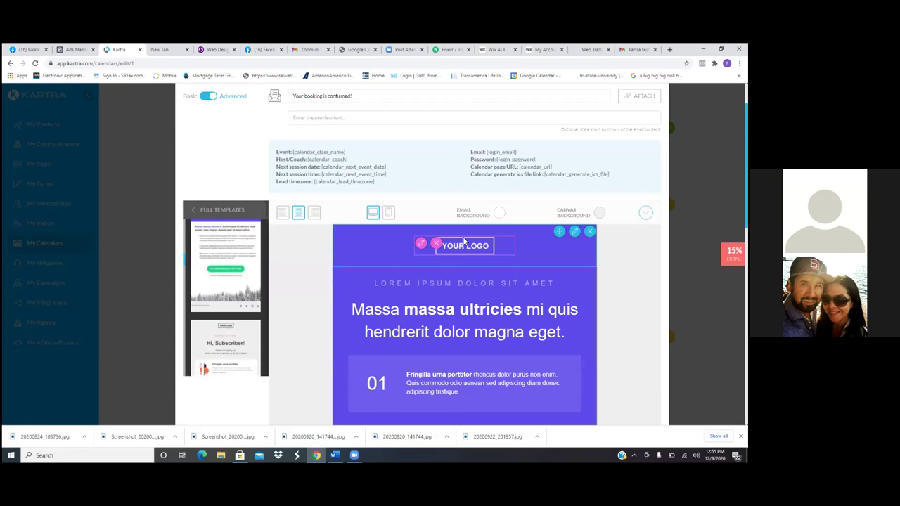
Delete the logo section from the placed template, look over its remaining content, and return the email to the Basic editor
{"action": "left_click", "coordinate": [589, 234]}
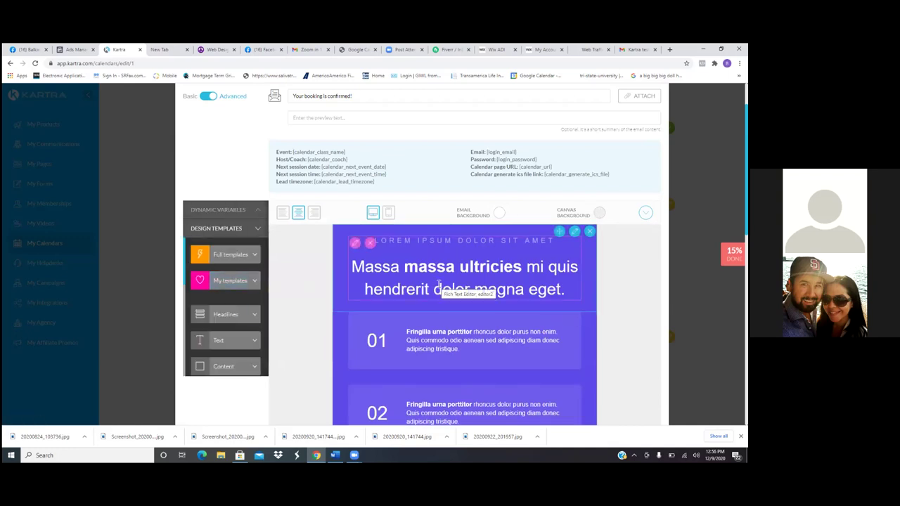
{"action": "scroll", "coordinate": [518, 341], "scroll_direction": "down", "scroll_amount": 4}
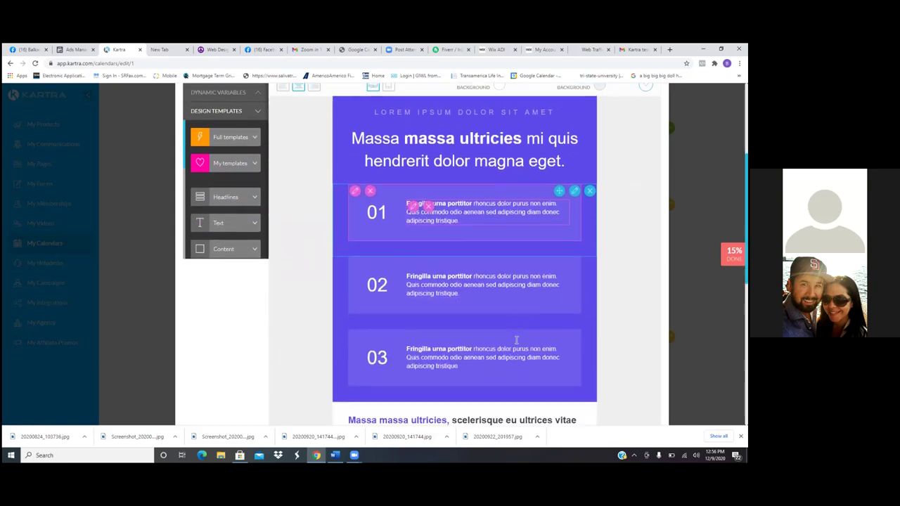
{"action": "scroll", "coordinate": [516, 341], "scroll_direction": "down", "scroll_amount": 4}
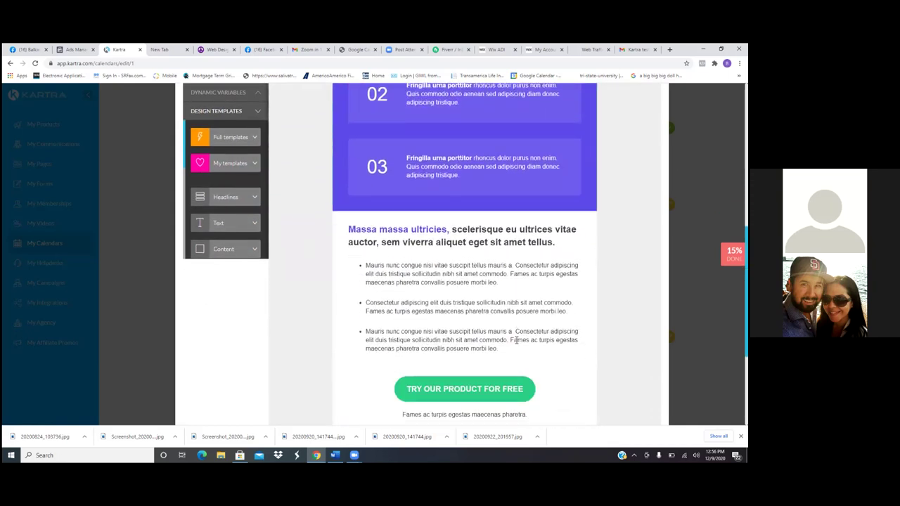
{"action": "scroll", "coordinate": [516, 340], "scroll_direction": "up", "scroll_amount": 8}
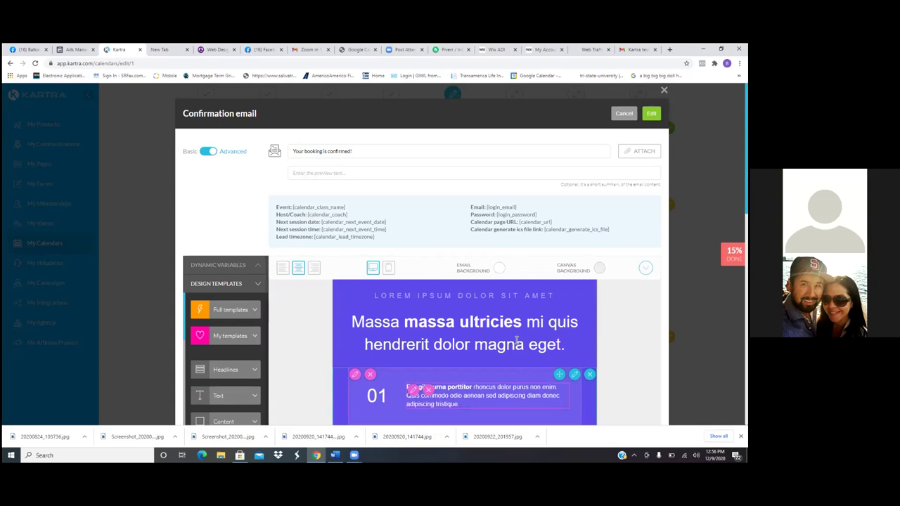
{"action": "left_click", "coordinate": [206, 151]}
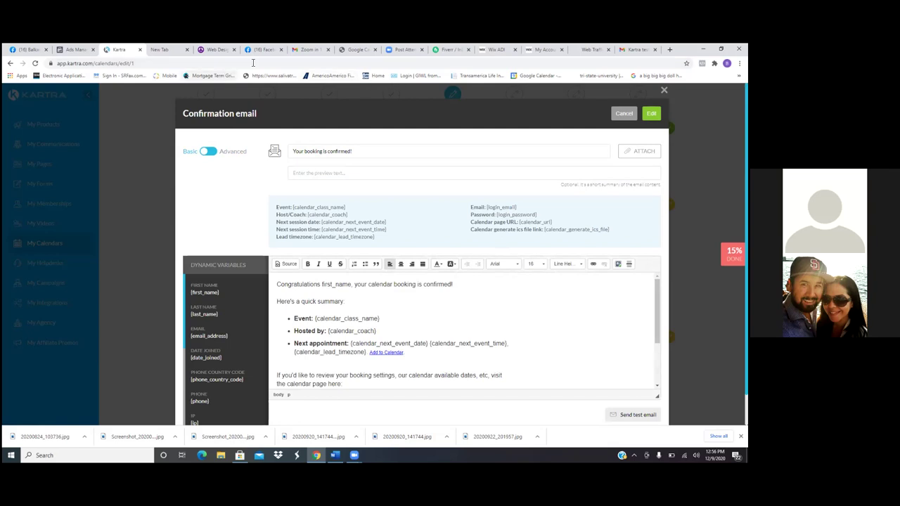
Look at the example "Zoom in 1 Hour" email in Gmail, return to Kartra, and check the rest of the confirmation message
{"action": "left_click", "coordinate": [310, 49]}
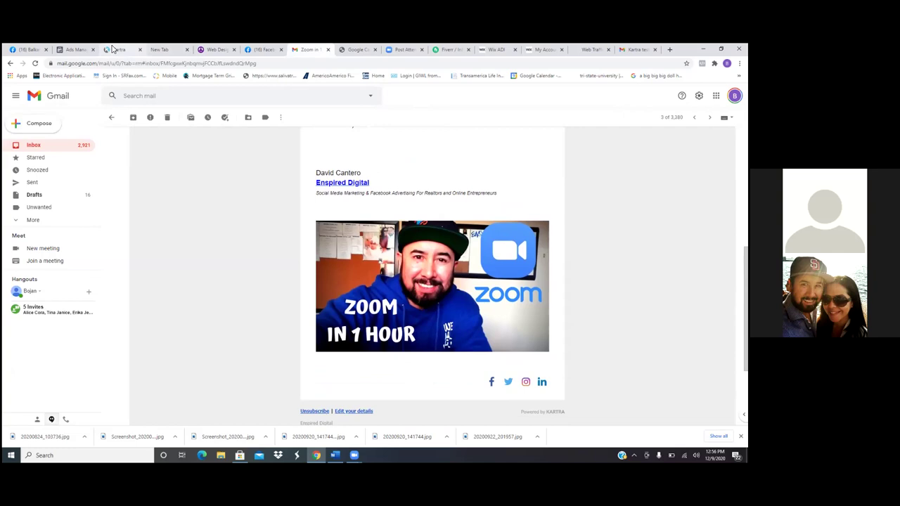
{"action": "left_click", "coordinate": [114, 49]}
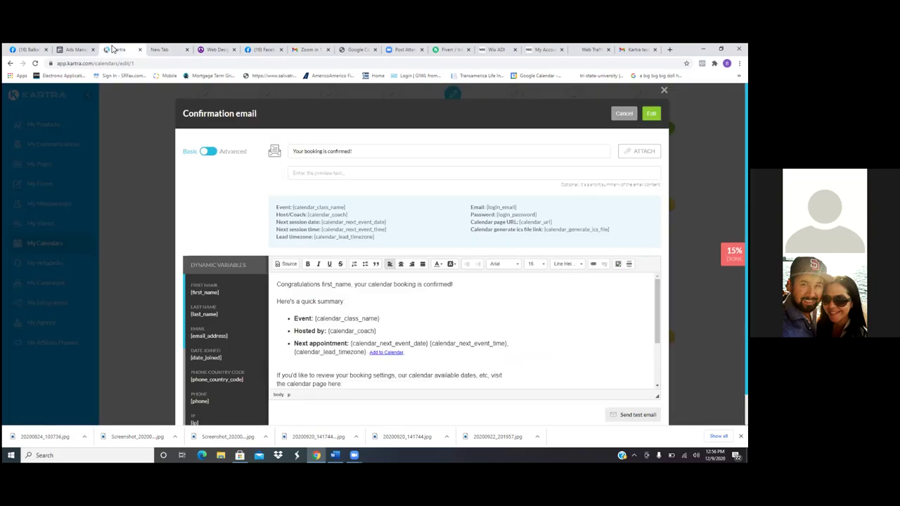
{"action": "scroll", "coordinate": [464, 331], "scroll_direction": "down", "scroll_amount": 2}
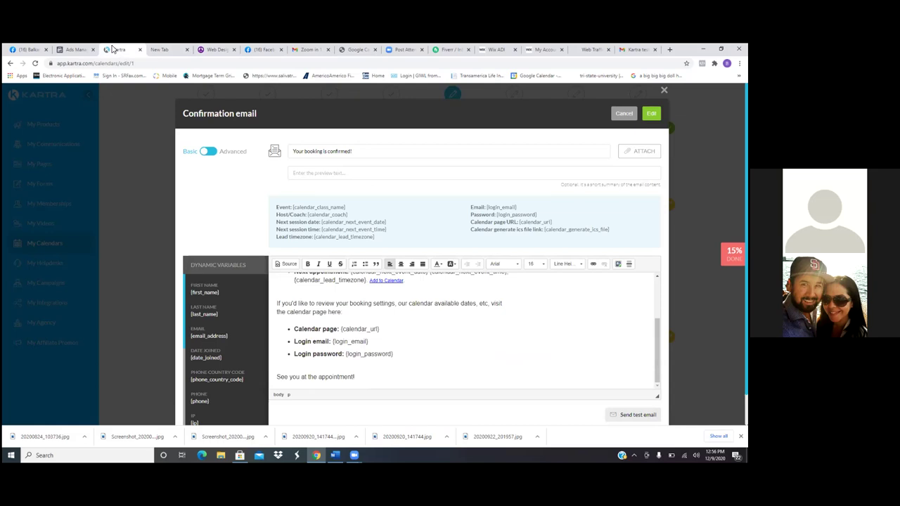
Switch the confirmation email back to the Advanced editor and save its purple design as a favorite template
{"action": "left_click", "coordinate": [213, 154]}
{"action": "scroll", "coordinate": [217, 157], "scroll_direction": "down", "scroll_amount": 3}
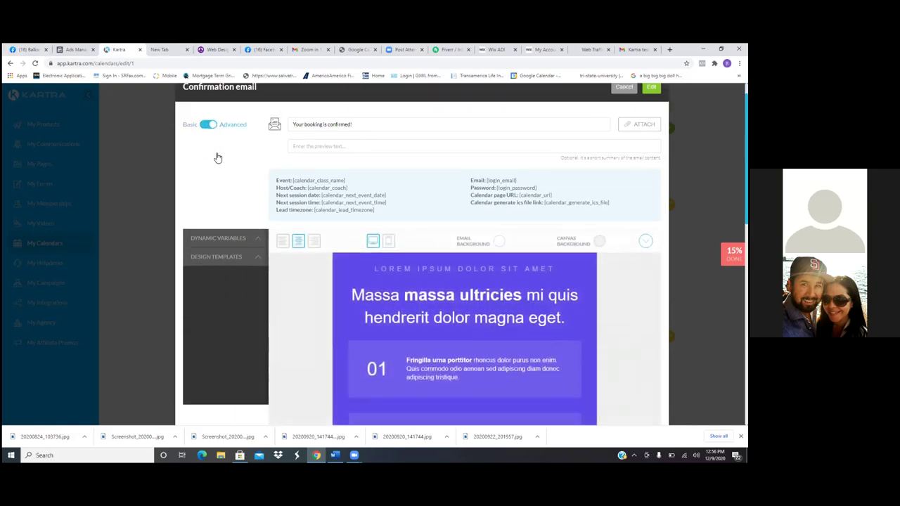
{"action": "scroll", "coordinate": [217, 158], "scroll_direction": "up", "scroll_amount": 1}
{"action": "scroll", "coordinate": [217, 157], "scroll_direction": "up", "scroll_amount": 3}
{"action": "scroll", "coordinate": [217, 158], "scroll_direction": "down", "scroll_amount": 10}
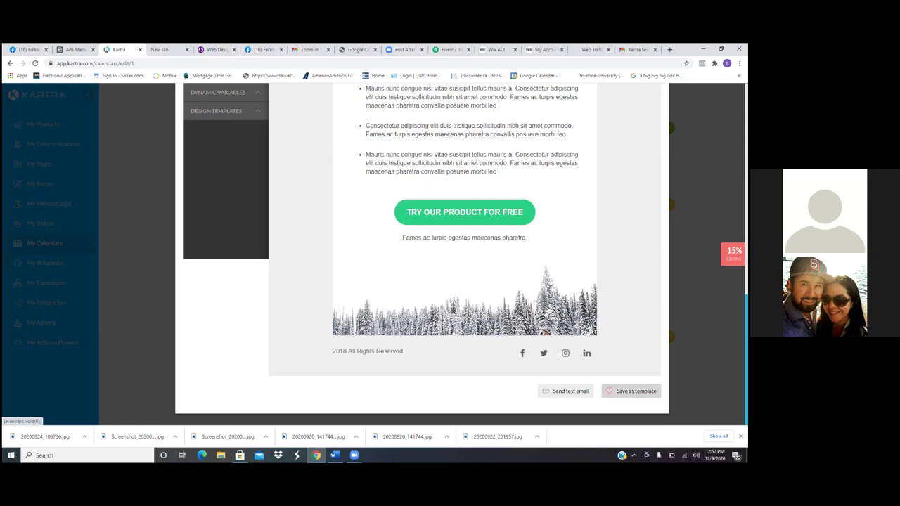
{"action": "left_click", "coordinate": [631, 391]}
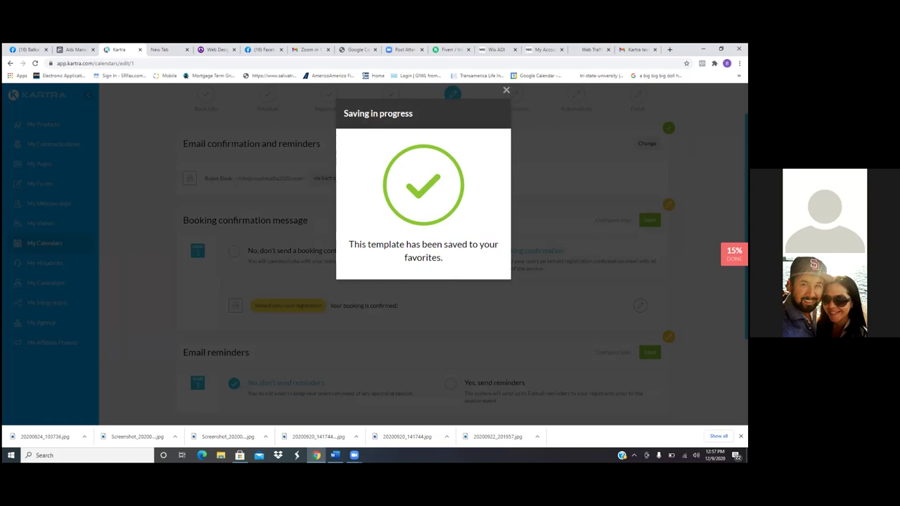
{"action": "left_click", "coordinate": [506, 91]}
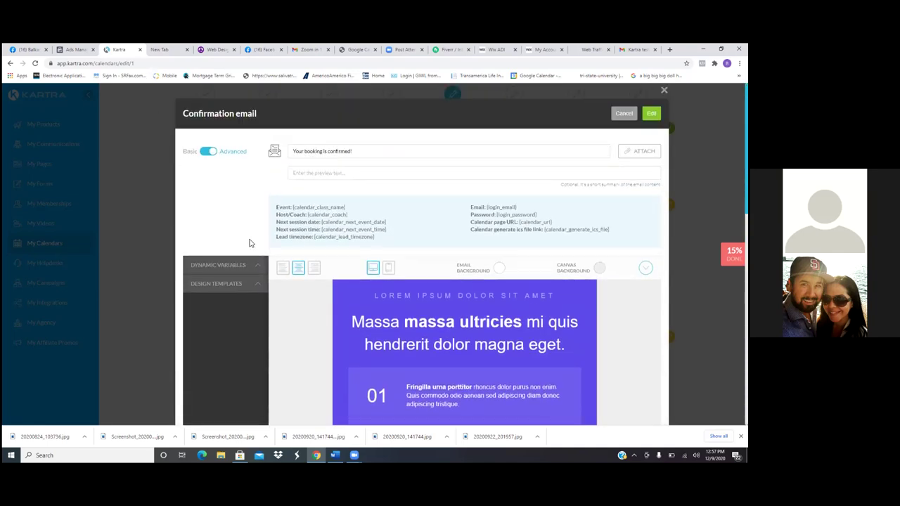
Place a single-image block from the Images design elements between items 01 and 02 of the confirmation email
{"action": "left_click", "coordinate": [219, 290]}
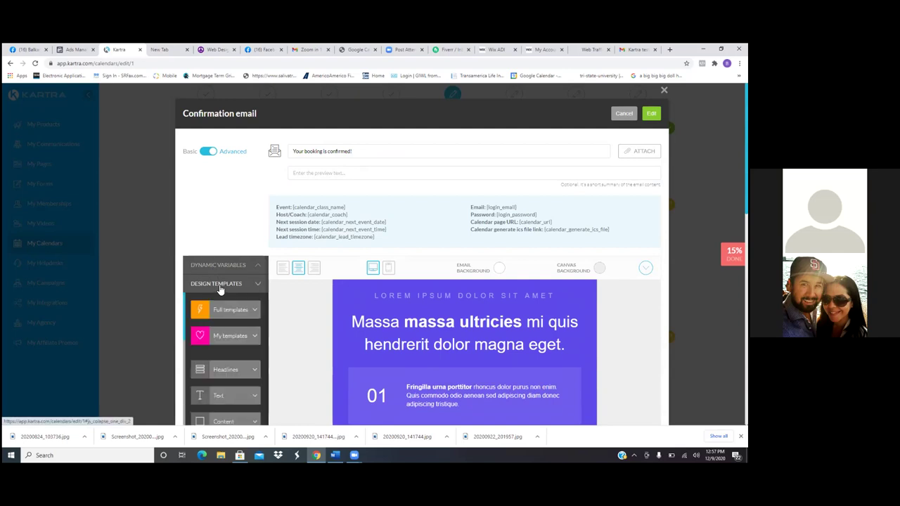
{"action": "scroll", "coordinate": [219, 289], "scroll_direction": "down", "scroll_amount": 2}
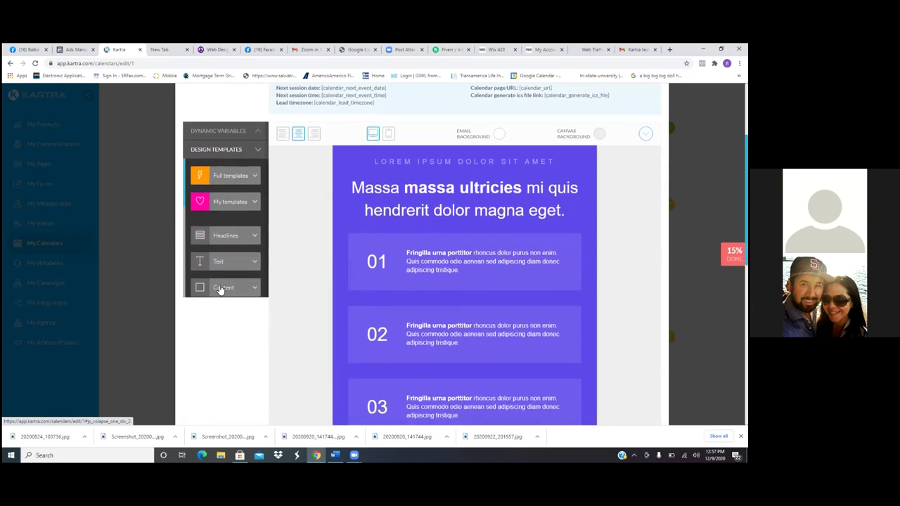
{"action": "scroll", "coordinate": [219, 288], "scroll_direction": "up", "scroll_amount": 1}
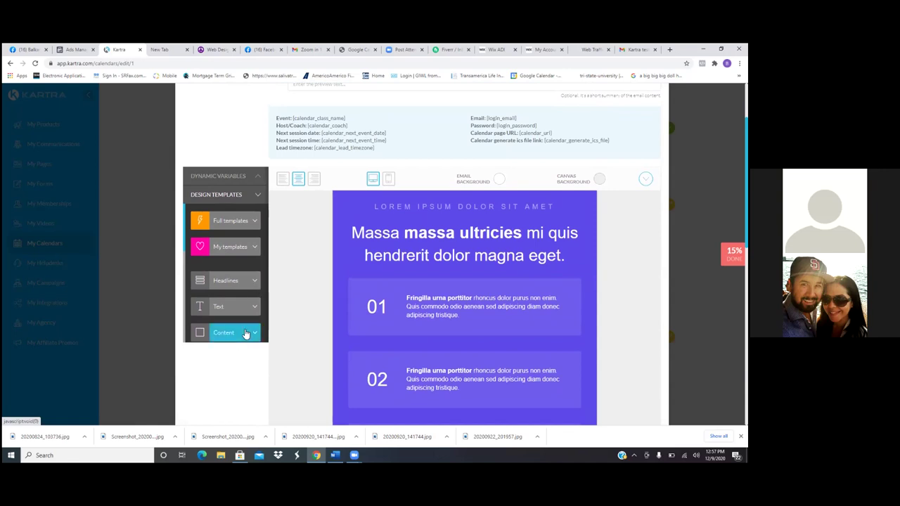
{"action": "scroll", "coordinate": [245, 334], "scroll_direction": "down", "scroll_amount": 4}
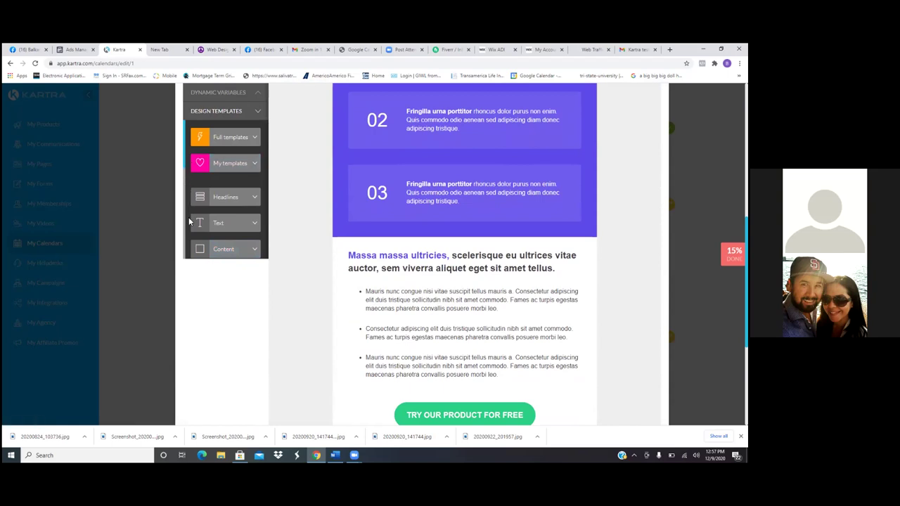
{"action": "scroll", "coordinate": [183, 234], "scroll_direction": "down", "scroll_amount": 2}
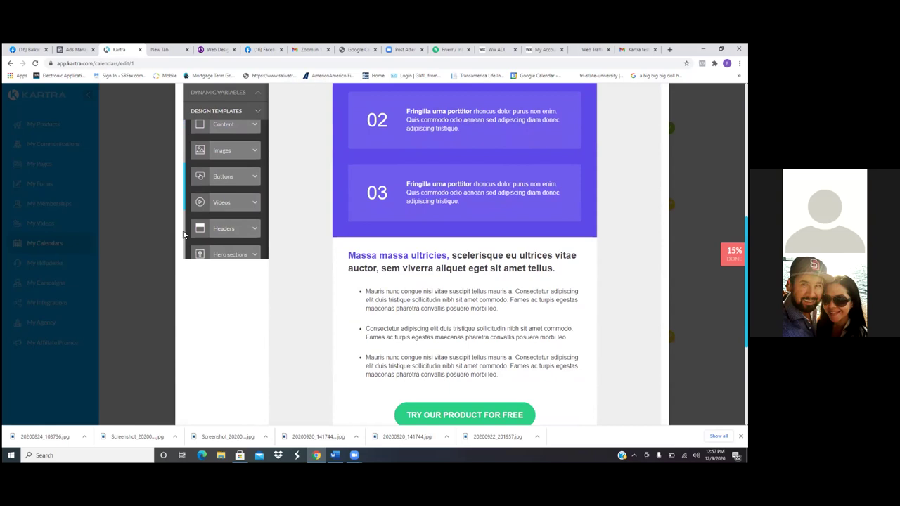
{"action": "left_click", "coordinate": [231, 151]}
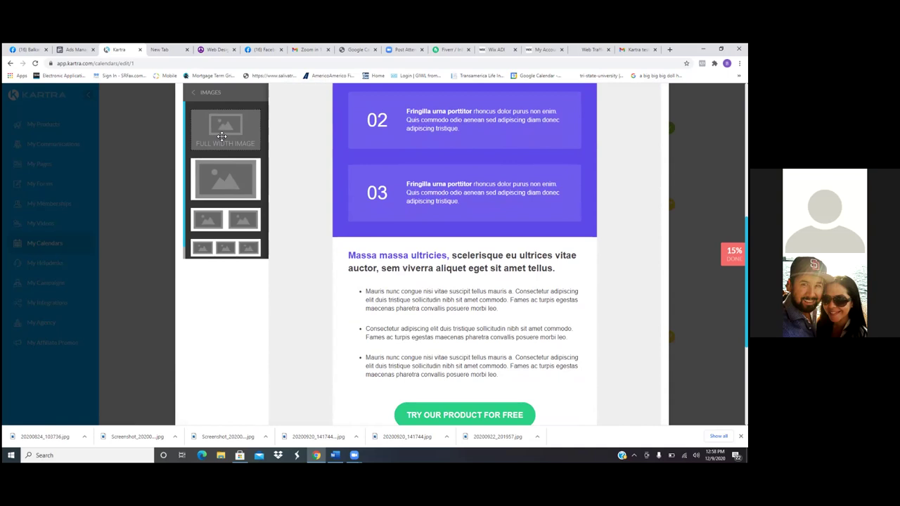
{"action": "right_click", "coordinate": [223, 137]}
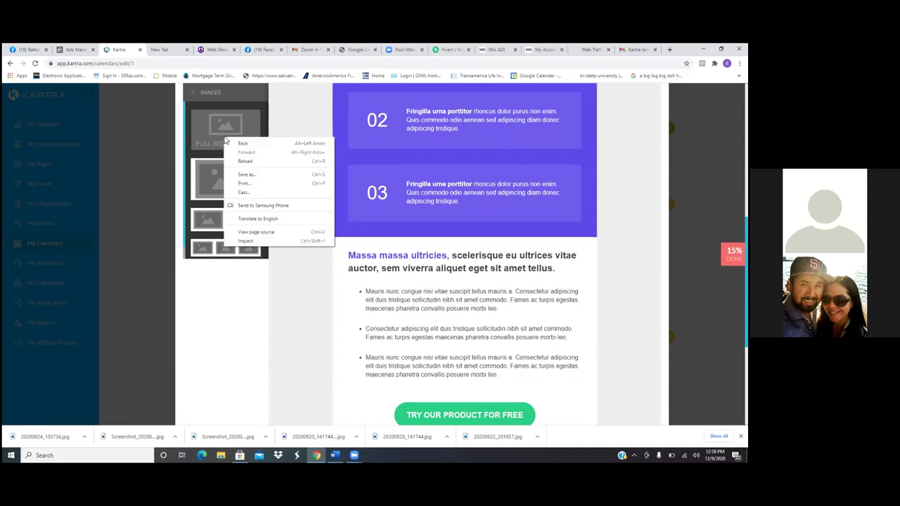
{"action": "left_click", "coordinate": [228, 335]}
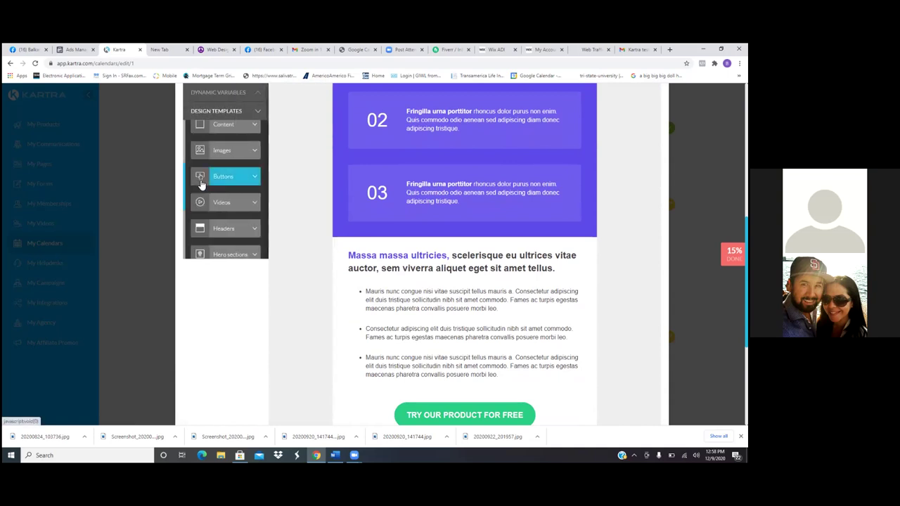
{"action": "left_click", "coordinate": [238, 152]}
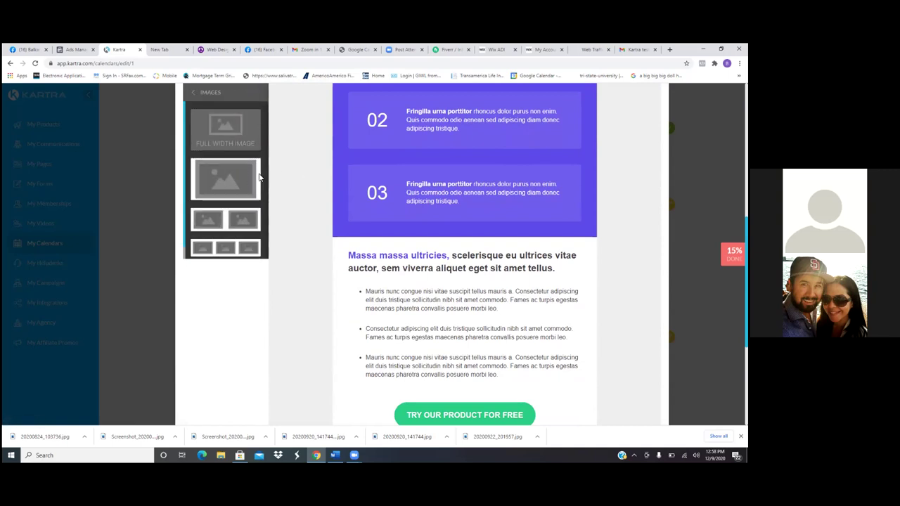
{"action": "right_click", "coordinate": [239, 175]}
{"action": "left_click", "coordinate": [222, 182]}
{"action": "left_click_drag", "start_coordinate": [222, 181], "coordinate": [454, 180]}
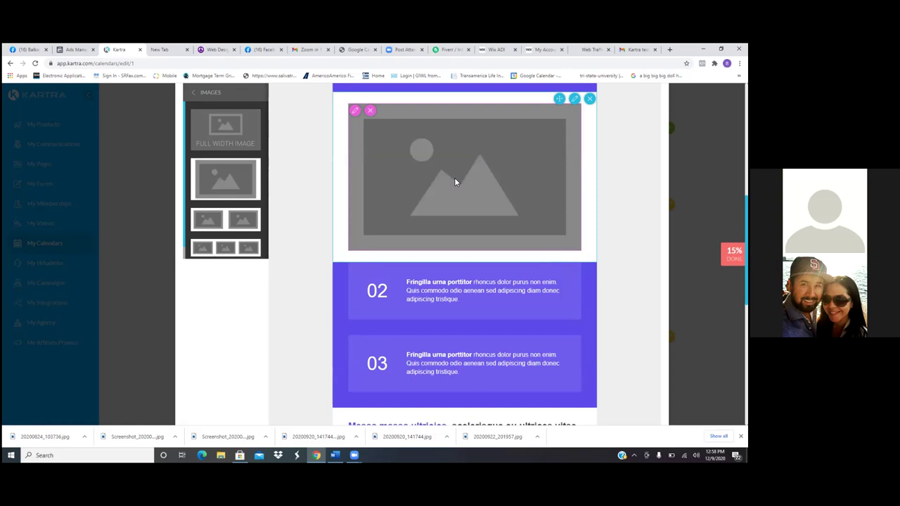
Save the confirmation email design with the added image block as another favorite template
{"action": "scroll", "coordinate": [454, 182], "scroll_direction": "down", "scroll_amount": 2}
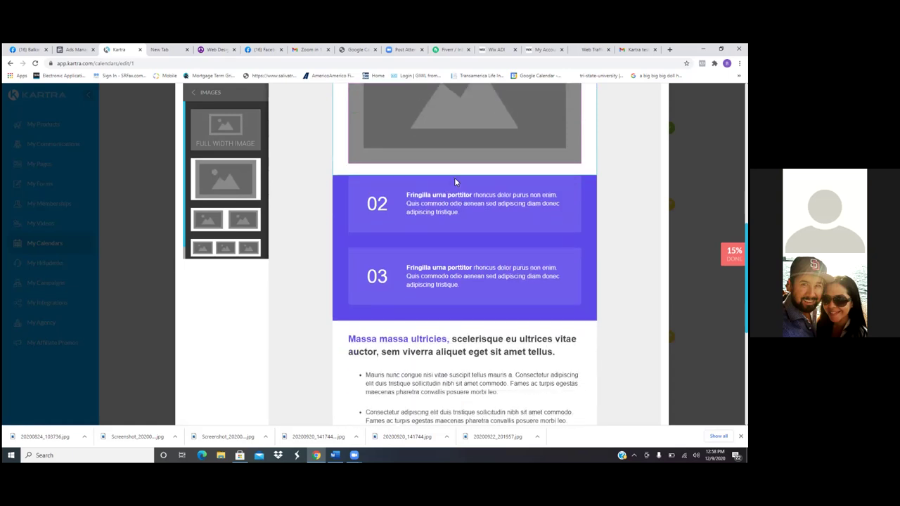
{"action": "scroll", "coordinate": [454, 182], "scroll_direction": "down", "scroll_amount": 3}
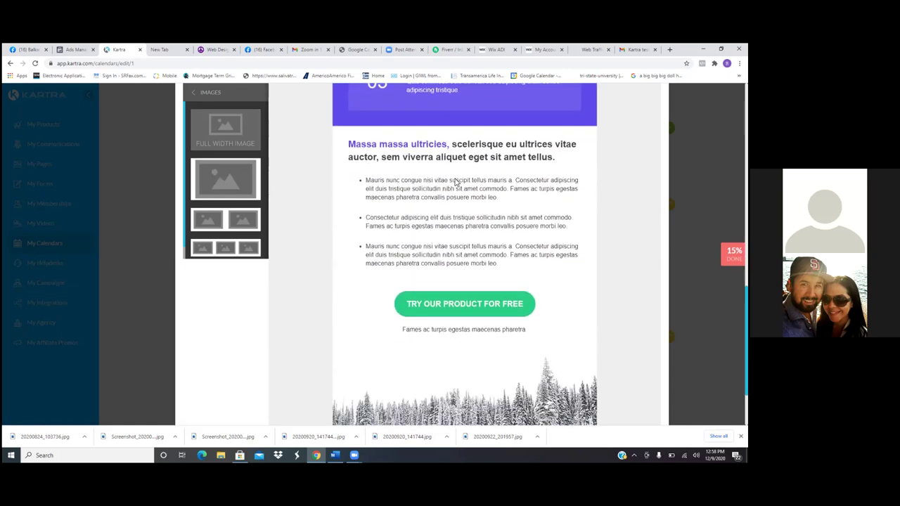
{"action": "scroll", "coordinate": [454, 183], "scroll_direction": "down", "scroll_amount": 1}
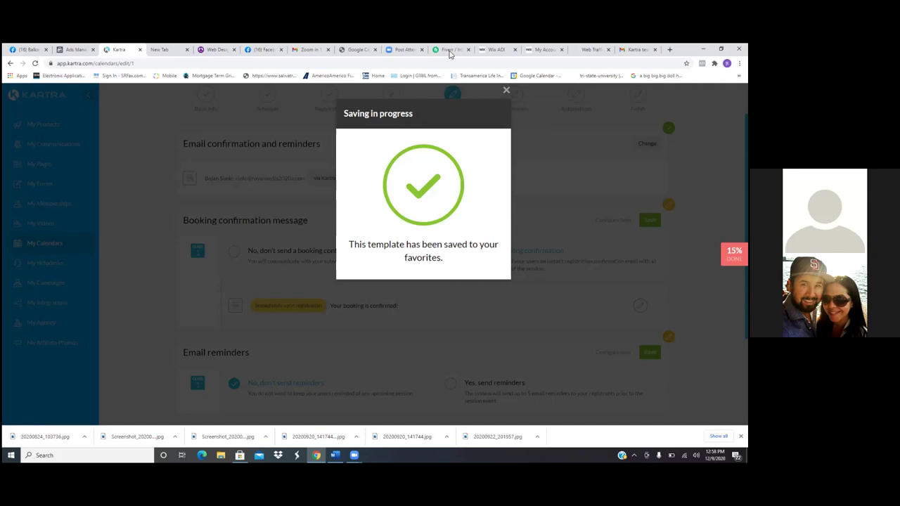
{"action": "left_click", "coordinate": [506, 92]}
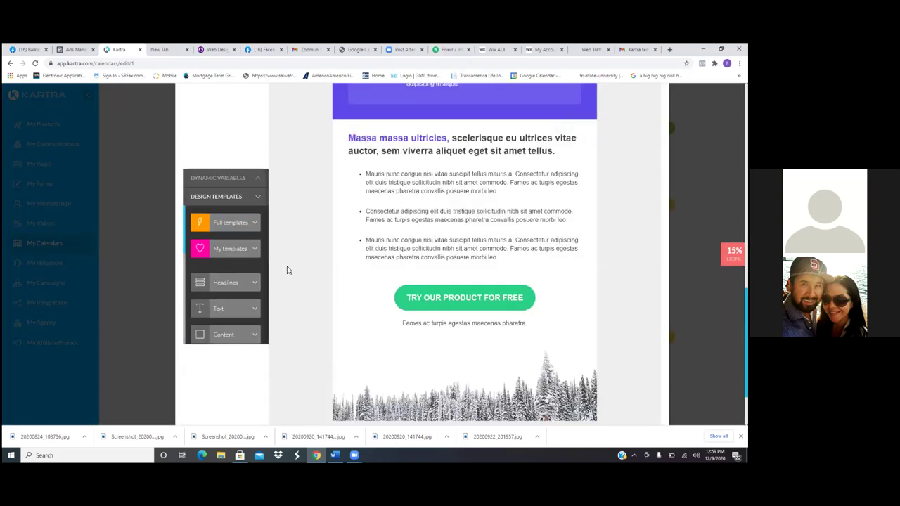
Delete the saved template containing the image block from My templates
{"action": "scroll", "coordinate": [286, 270], "scroll_direction": "up", "scroll_amount": 15}
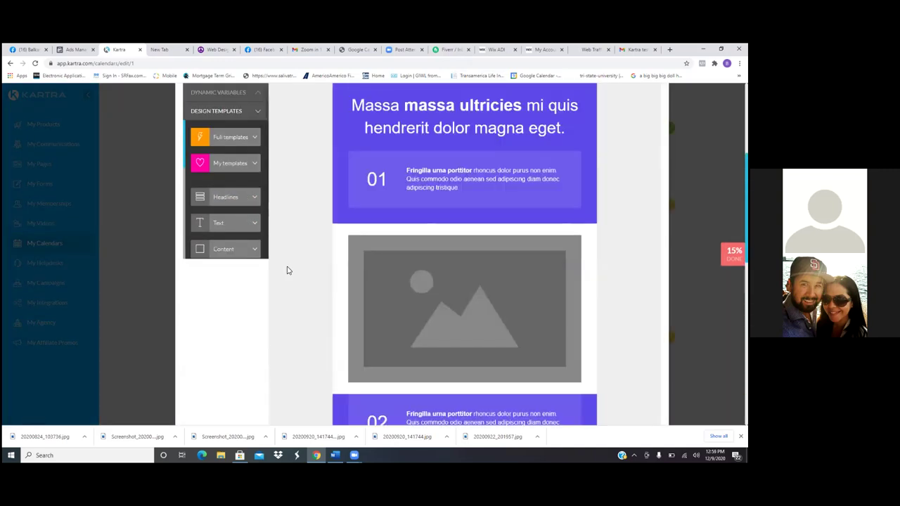
{"action": "left_click", "coordinate": [233, 336]}
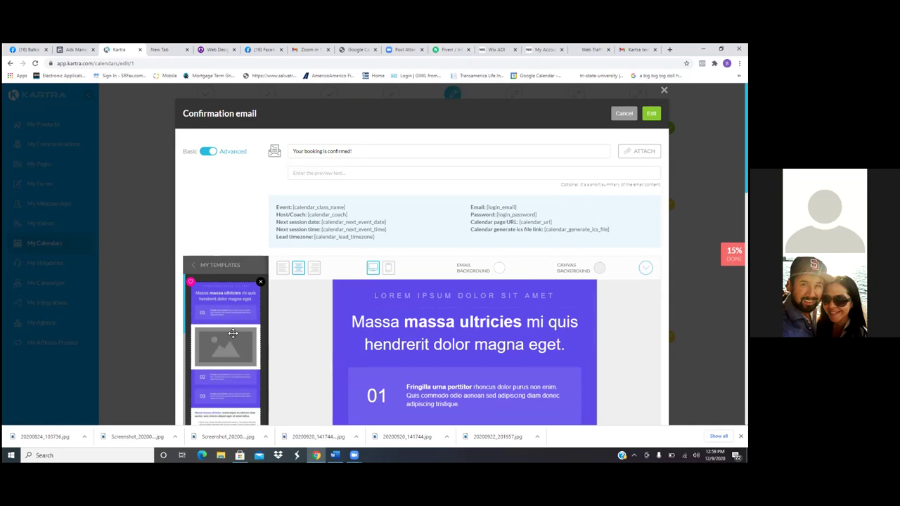
{"action": "left_click", "coordinate": [260, 282]}
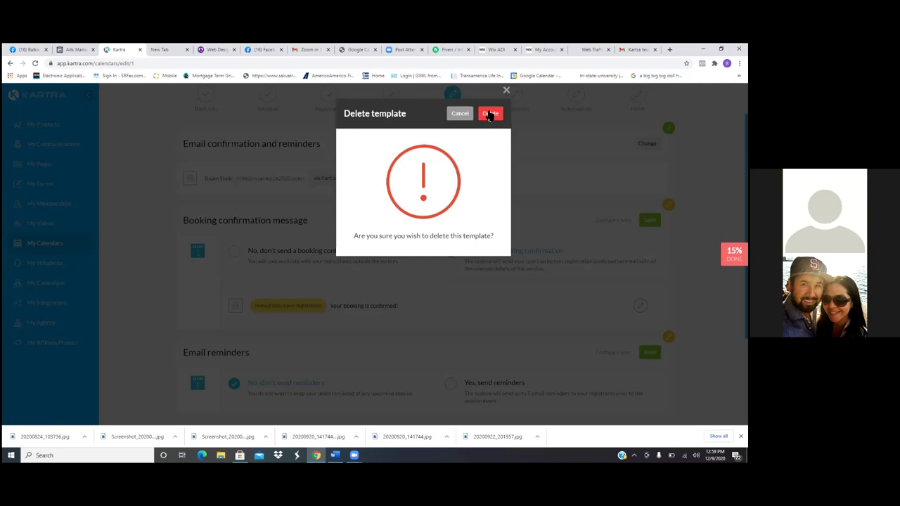
{"action": "left_click", "coordinate": [490, 114]}
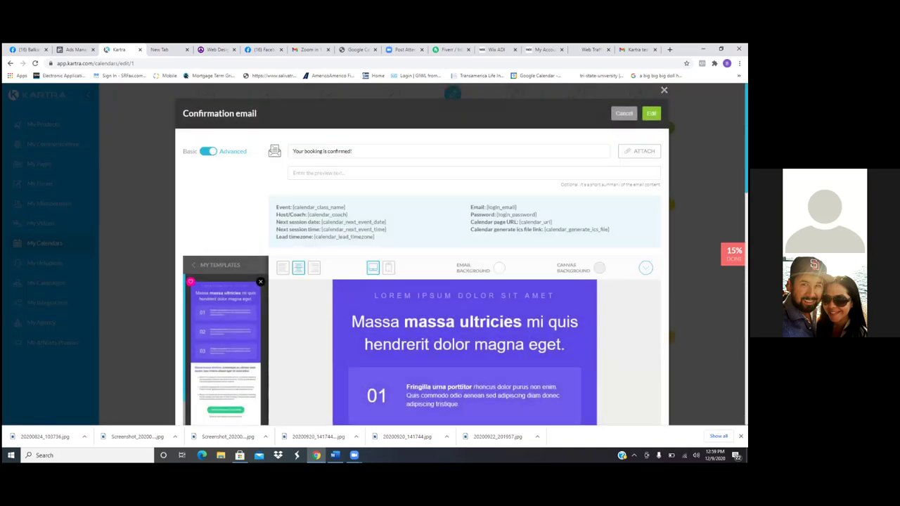
Apply the confirmation email edits and save the booking confirmation message settings
{"action": "left_click", "coordinate": [651, 113]}
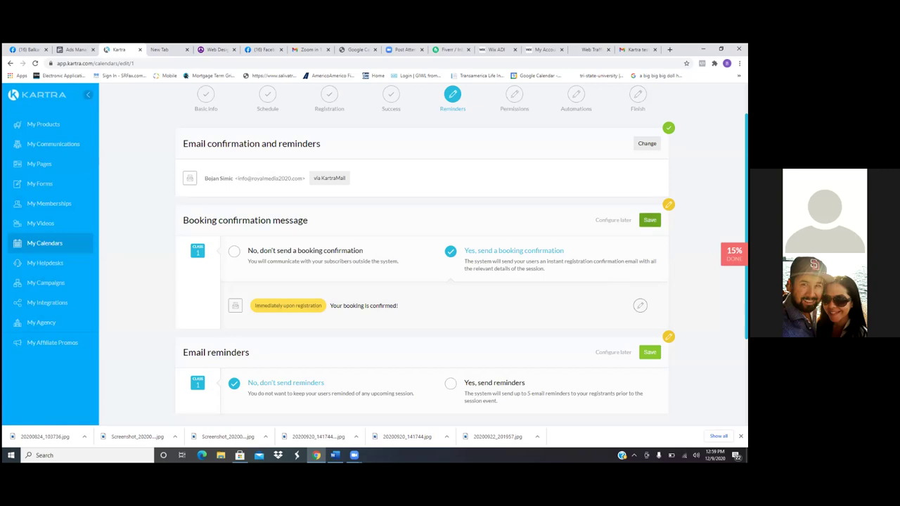
{"action": "left_click", "coordinate": [649, 220]}
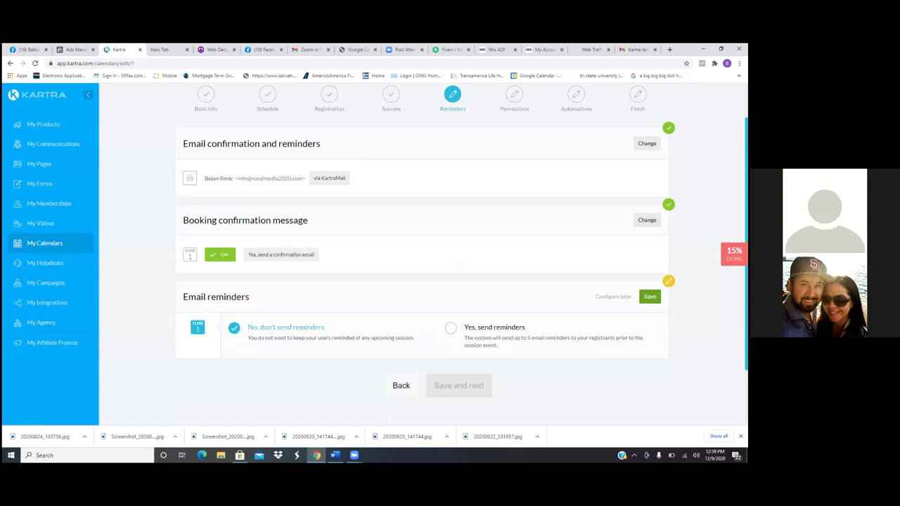
Turn on email reminders and start a new reminder with the subject "Zoom in One Hour"
{"action": "left_click", "coordinate": [450, 328]}
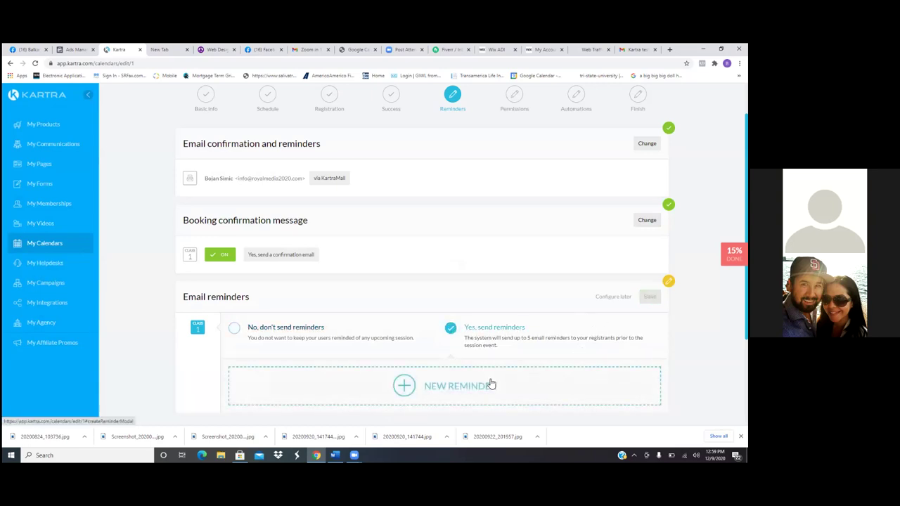
{"action": "scroll", "coordinate": [491, 384], "scroll_direction": "down", "scroll_amount": 3}
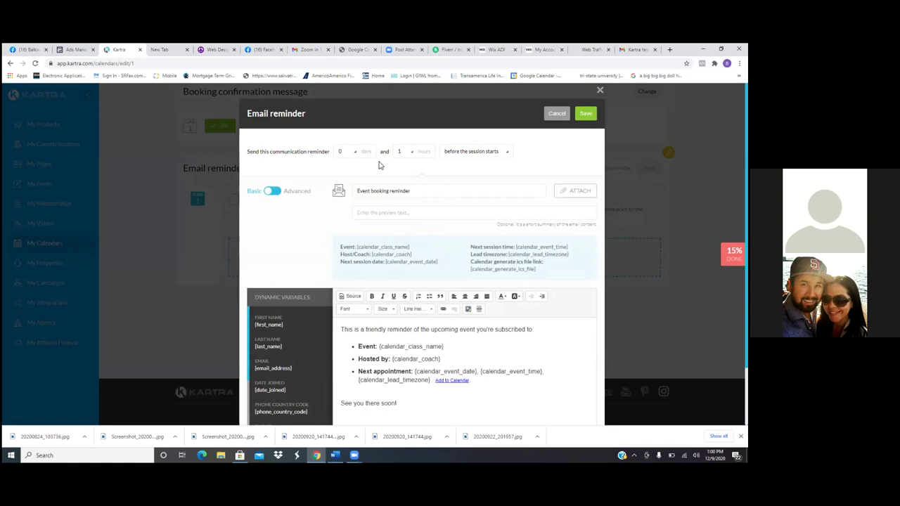
{"action": "left_click", "coordinate": [429, 193]}
{"action": "key", "text": "BackSpace"}
{"action": "key", "text": "BackSpace"}
{"action": "key", "text": "BackSpace"}
{"action": "key", "text": "BackSpace"}
{"action": "key", "text": "BackSpace"}
{"action": "key", "text": "BackSpace"}
{"action": "key", "text": "BackSpace"}
{"action": "key", "text": "BackSpace"}
{"action": "key", "text": "BackSpace"}
{"action": "key", "text": "BackSpace"}
{"action": "key", "text": "BackSpace"}
{"action": "key", "text": "BackSpace"}
{"action": "key", "text": "BackSpace"}
{"action": "key", "text": "BackSpace"}
{"action": "key", "text": "BackSpace"}
{"action": "key", "text": "BackSpace"}
{"action": "key", "text": "BackSpace"}
{"action": "key", "text": "BackSpace"}
{"action": "key", "text": "BackSpace"}
{"action": "key", "text": "BackSpace"}
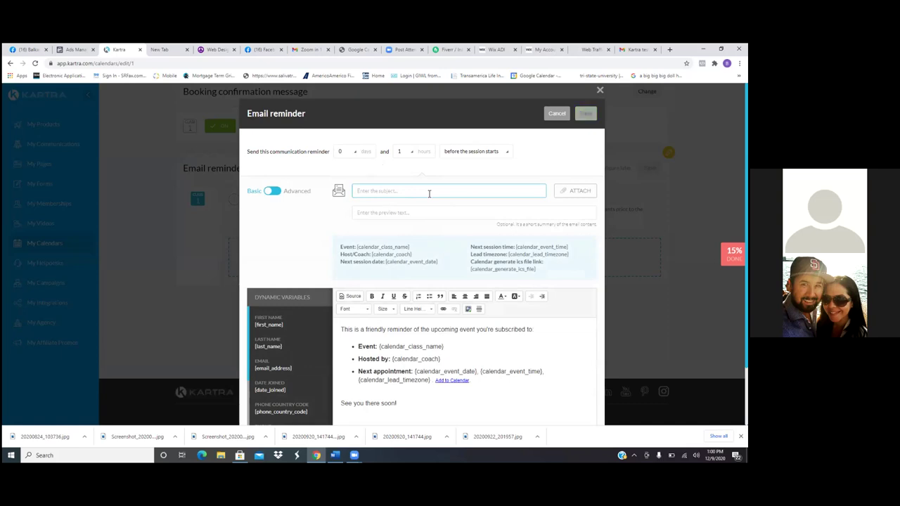
{"action": "type", "text": "Zoom in One Hour"}
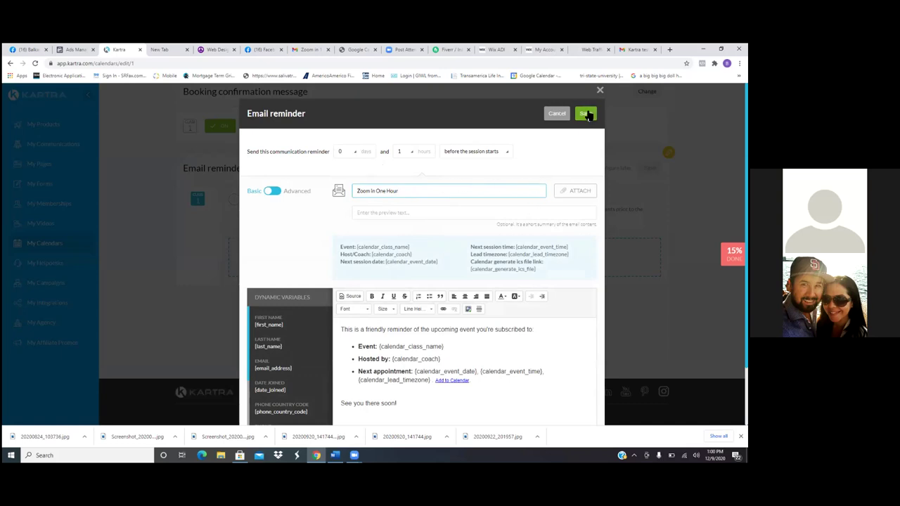
Look over the reminder's message and switch the reminder email to the Advanced editor
{"action": "scroll", "coordinate": [587, 115], "scroll_direction": "down", "scroll_amount": 1}
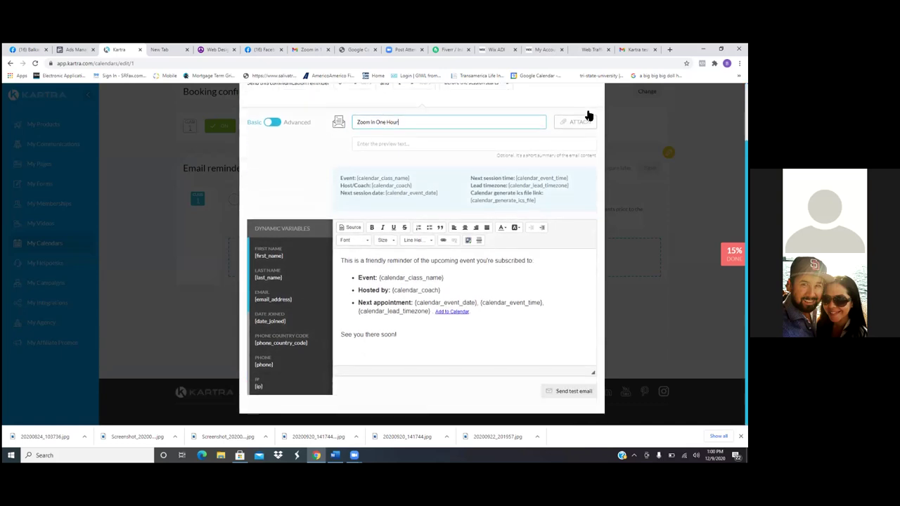
{"action": "scroll", "coordinate": [588, 115], "scroll_direction": "up", "scroll_amount": 1}
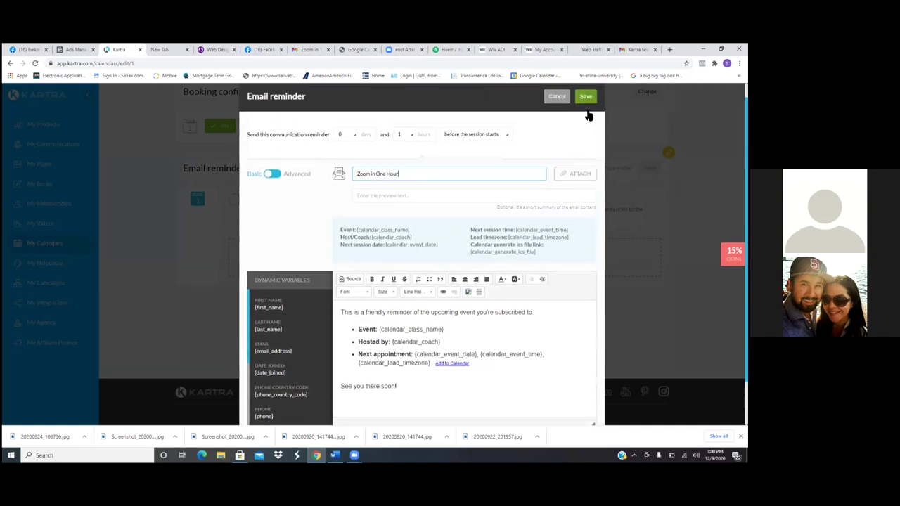
{"action": "scroll", "coordinate": [588, 116], "scroll_direction": "down", "scroll_amount": 1}
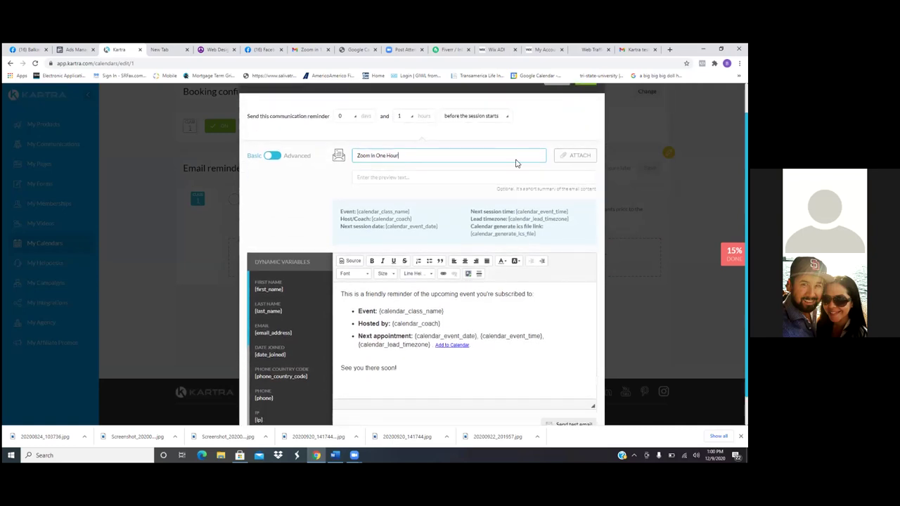
{"action": "left_click", "coordinate": [272, 156]}
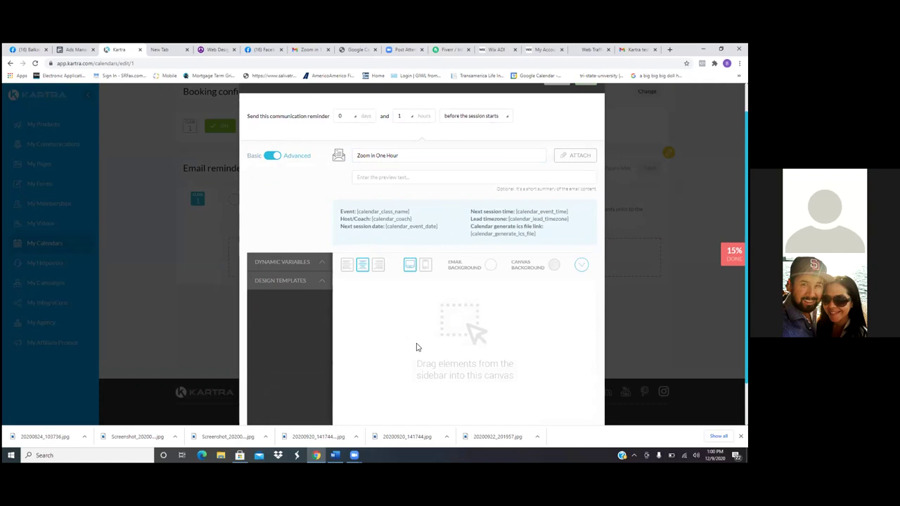
Insert the saved purple numbered-list template from My templates into the reminder email's canvas
{"action": "scroll", "coordinate": [417, 347], "scroll_direction": "down", "scroll_amount": 1}
{"action": "scroll", "coordinate": [416, 347], "scroll_direction": "up", "scroll_amount": 3}
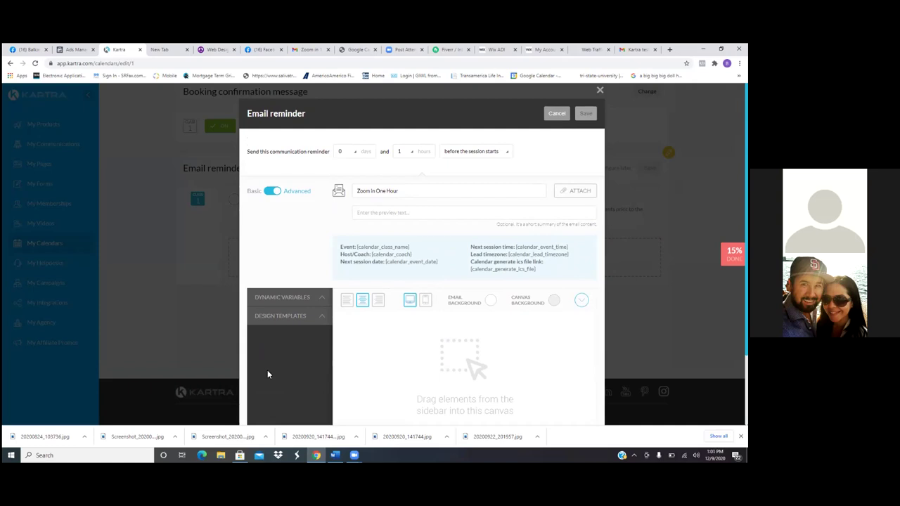
{"action": "left_click", "coordinate": [289, 317]}
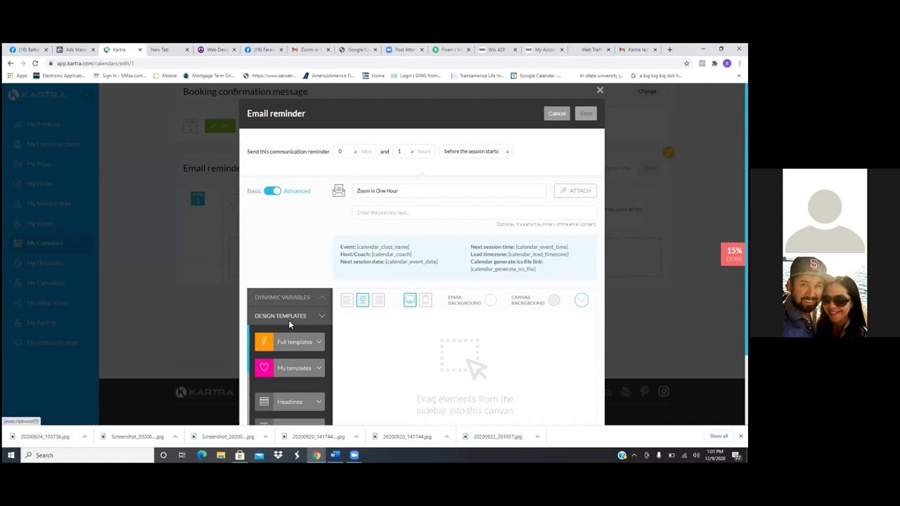
{"action": "left_click", "coordinate": [316, 370]}
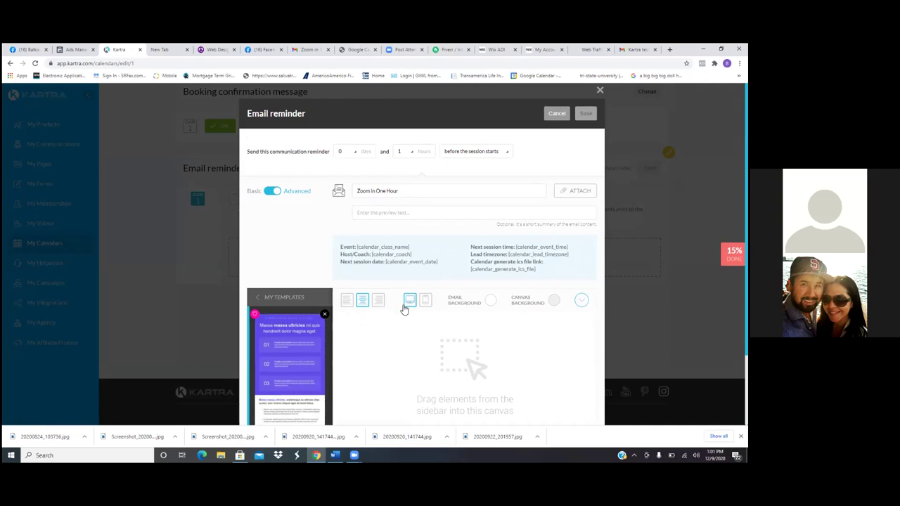
{"action": "right_click", "coordinate": [299, 336]}
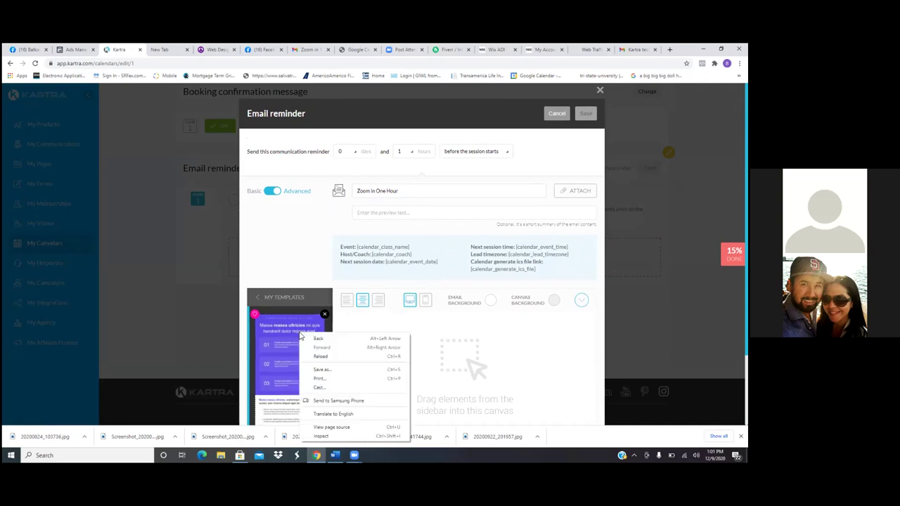
{"action": "left_click", "coordinate": [282, 345]}
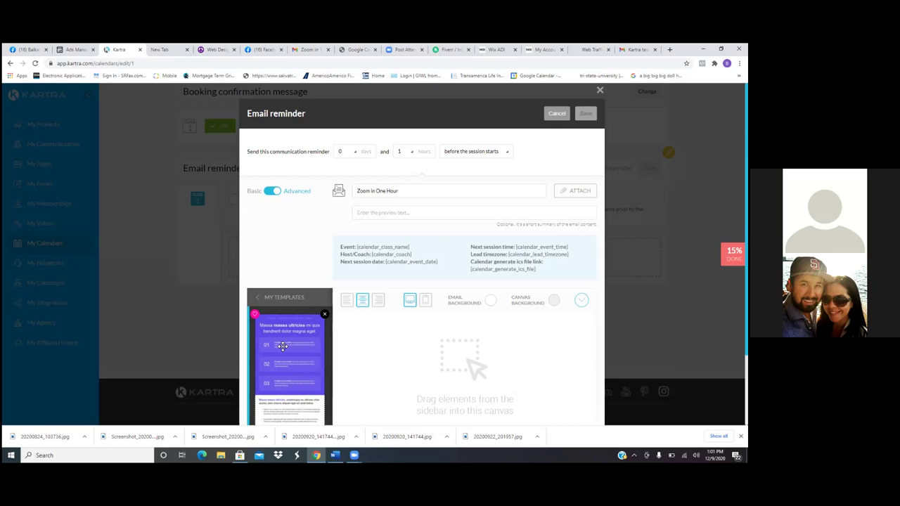
{"action": "left_click_drag", "start_coordinate": [282, 345], "coordinate": [322, 355]}
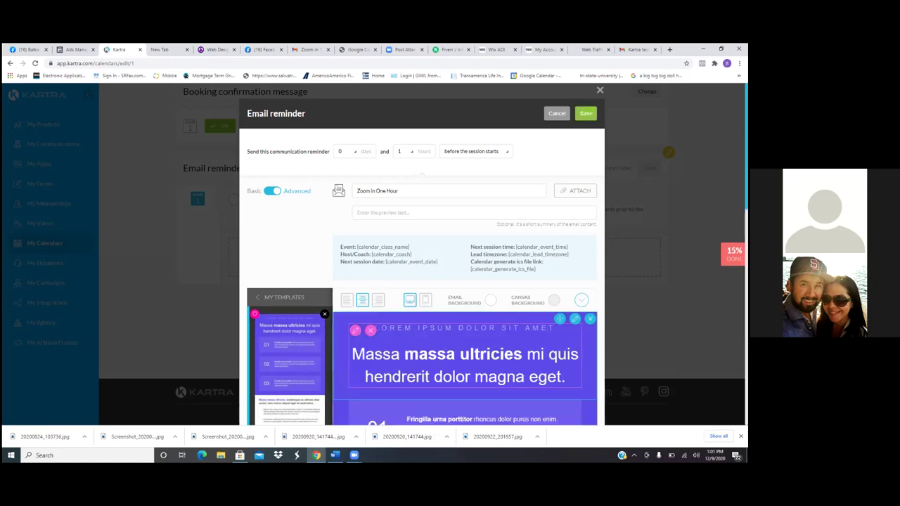
Save the one-hour email reminder and the Email reminders settings, and continue to Permissions
{"action": "left_click", "coordinate": [586, 114]}
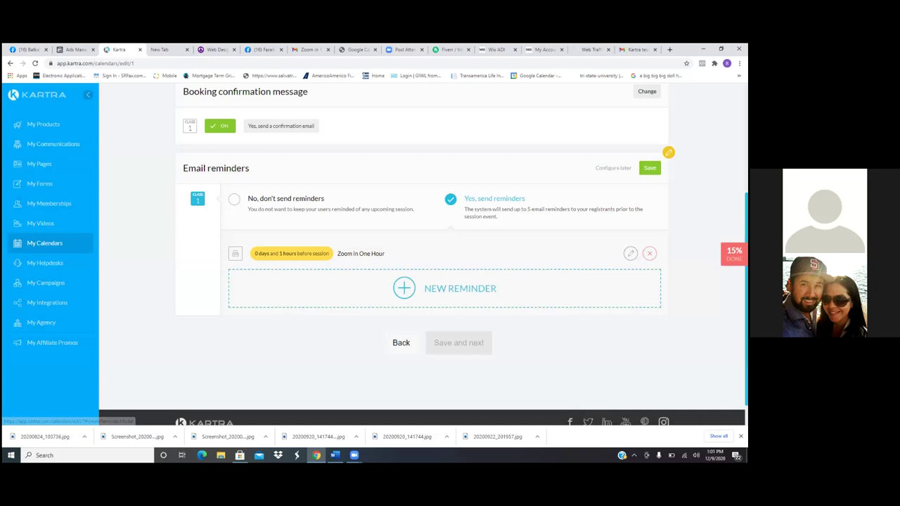
{"action": "left_click", "coordinate": [650, 167]}
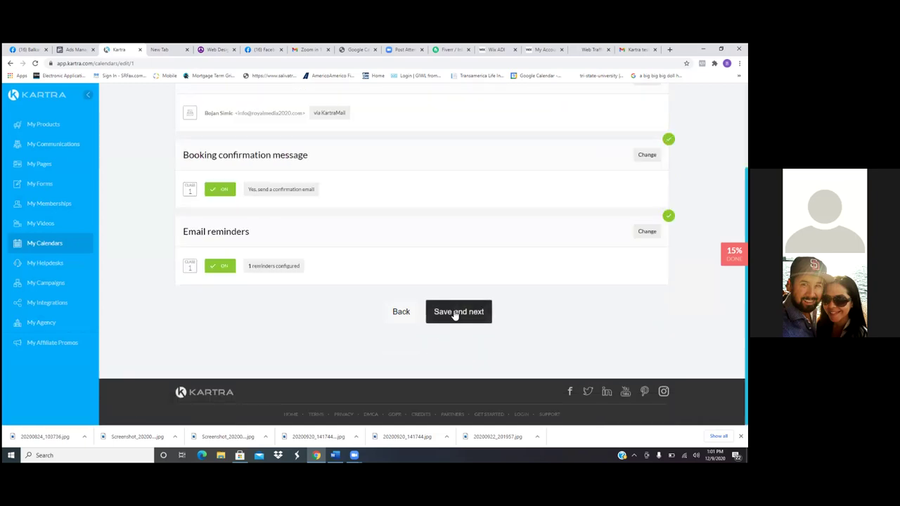
{"action": "left_click", "coordinate": [454, 316]}
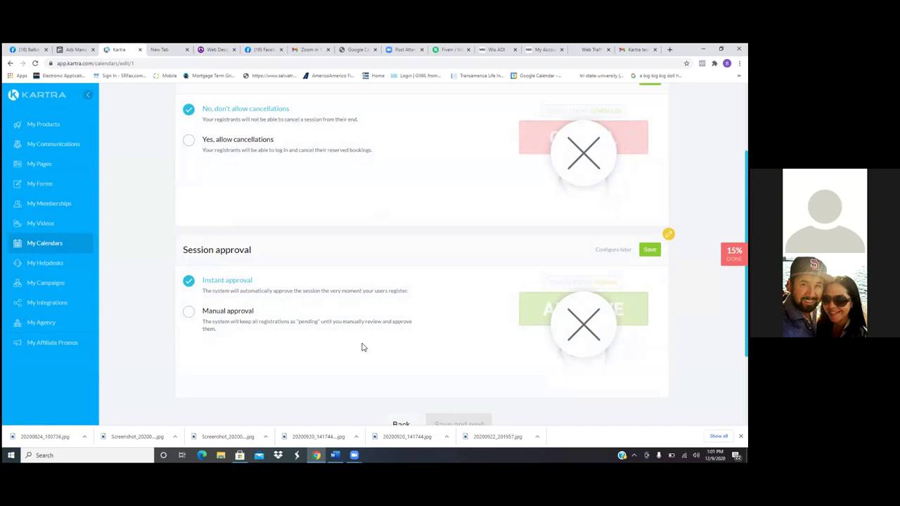
Allow session cancellations with instant session approval, and save to continue to Automations
{"action": "left_click", "coordinate": [190, 143]}
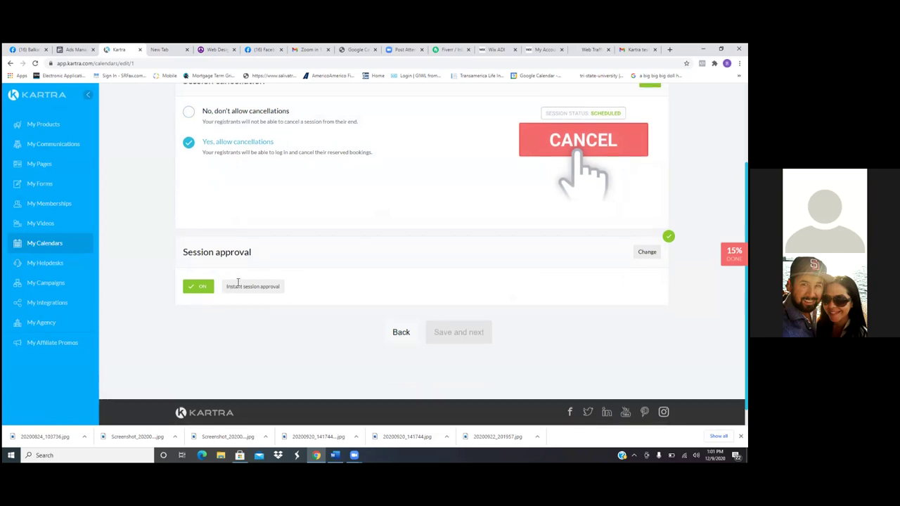
{"action": "scroll", "coordinate": [238, 282], "scroll_direction": "up", "scroll_amount": 2}
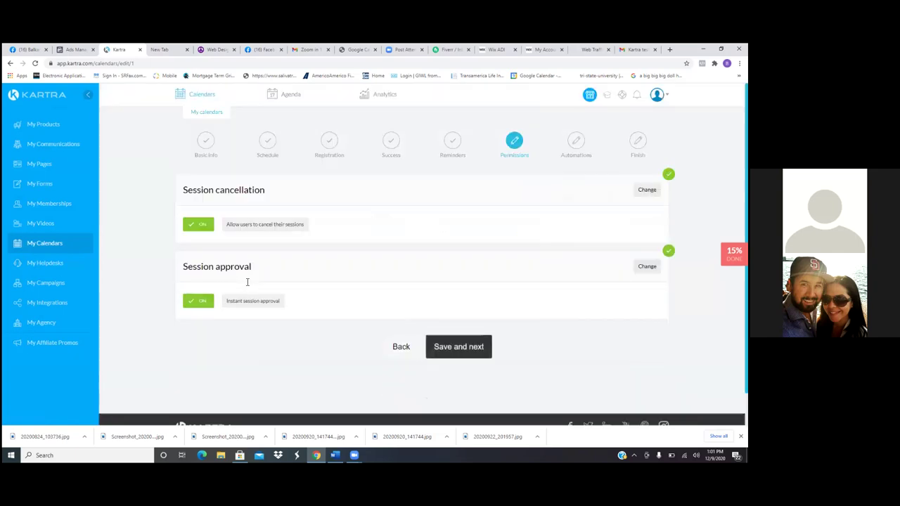
{"action": "key", "text": "Return"}
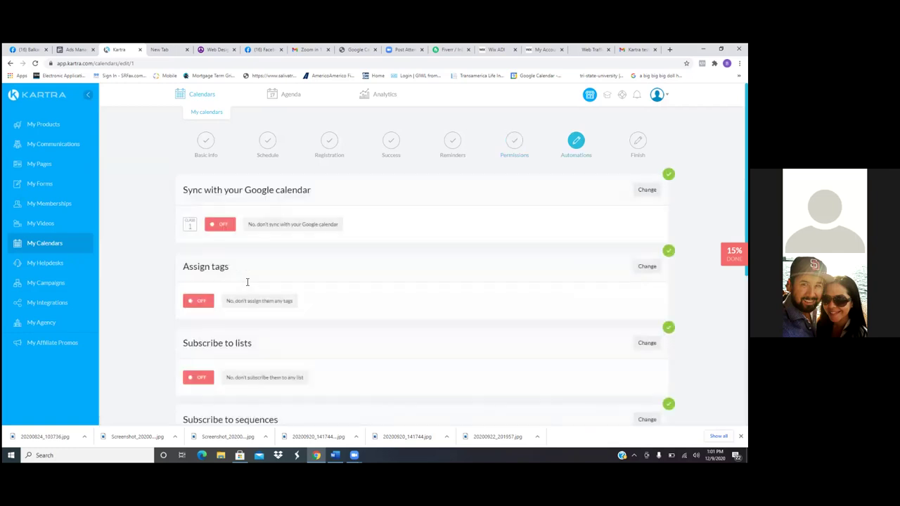
Turn on sync with Google Calendar using the connected Gmail account as both integration and calendar, and save
{"action": "scroll", "coordinate": [246, 282], "scroll_direction": "down", "scroll_amount": 4}
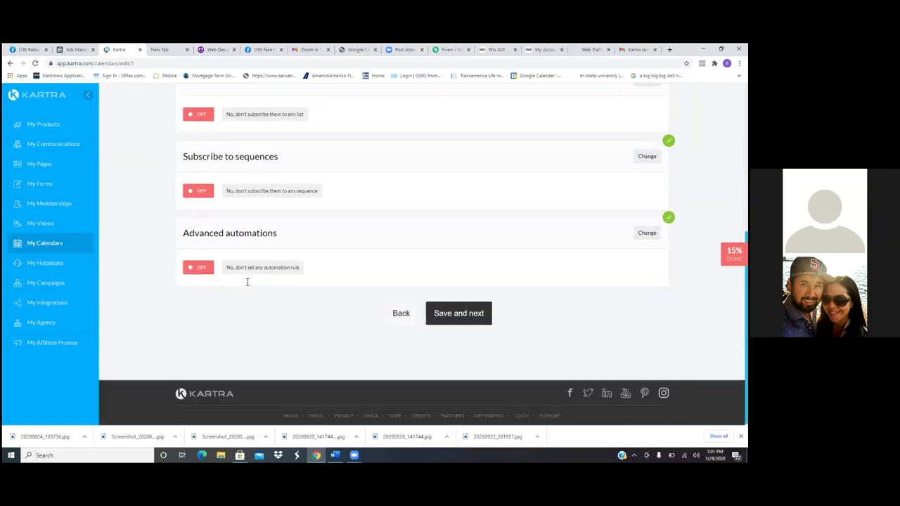
{"action": "scroll", "coordinate": [247, 282], "scroll_direction": "up", "scroll_amount": 2}
{"action": "scroll", "coordinate": [246, 281], "scroll_direction": "up", "scroll_amount": 3}
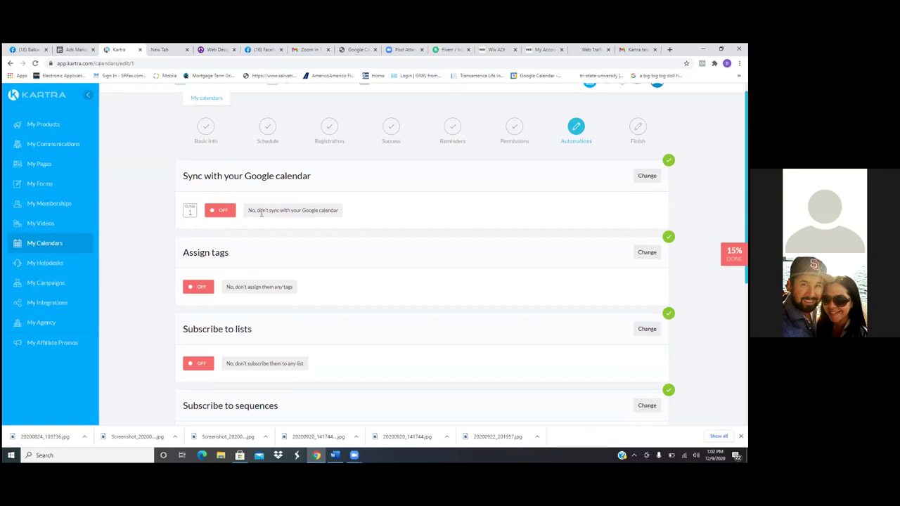
{"action": "left_click", "coordinate": [647, 175]}
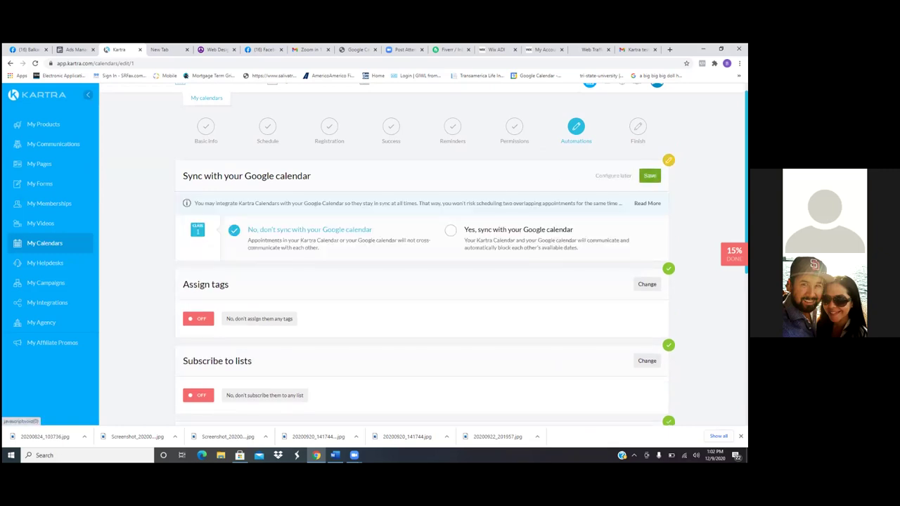
{"action": "left_click", "coordinate": [449, 231]}
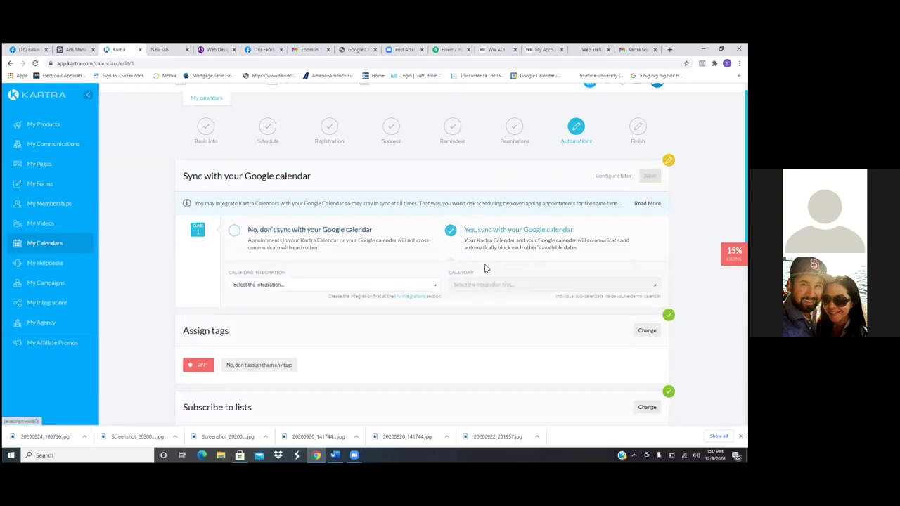
{"action": "left_click", "coordinate": [431, 284]}
{"action": "left_click", "coordinate": [279, 314]}
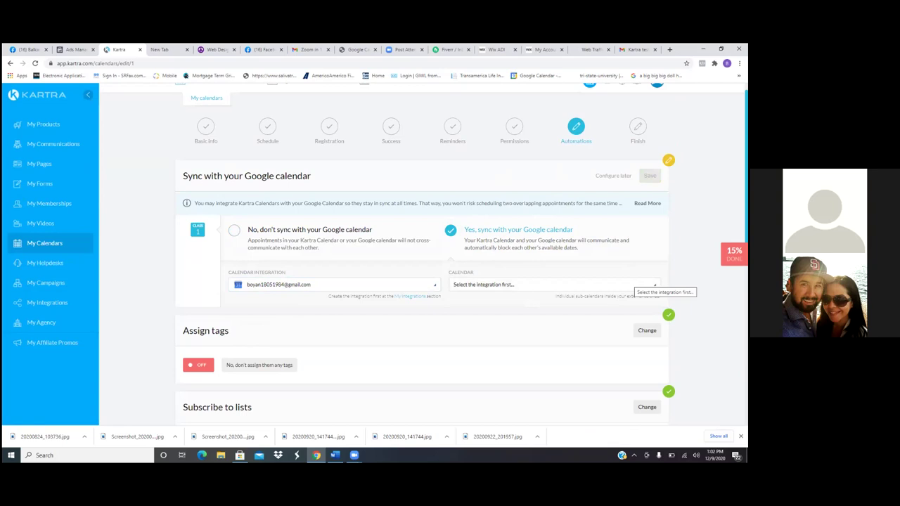
{"action": "left_click", "coordinate": [596, 288]}
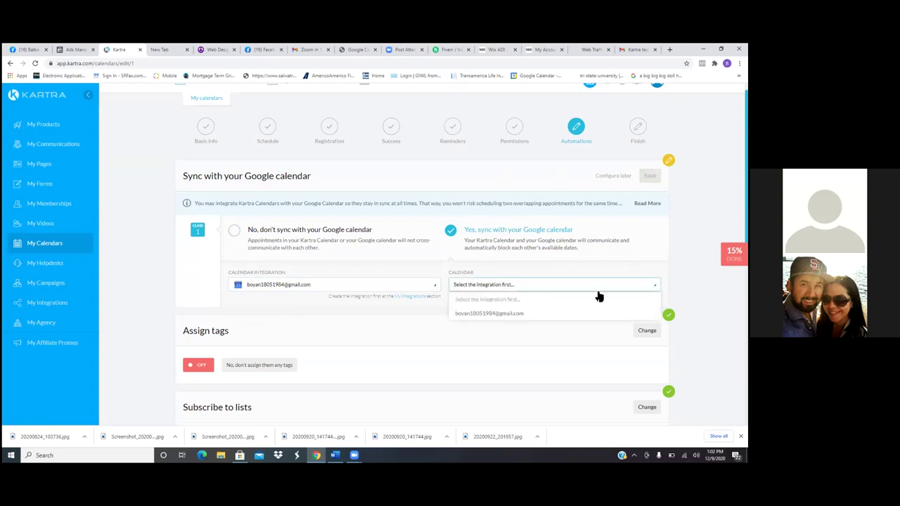
{"action": "left_click", "coordinate": [504, 315]}
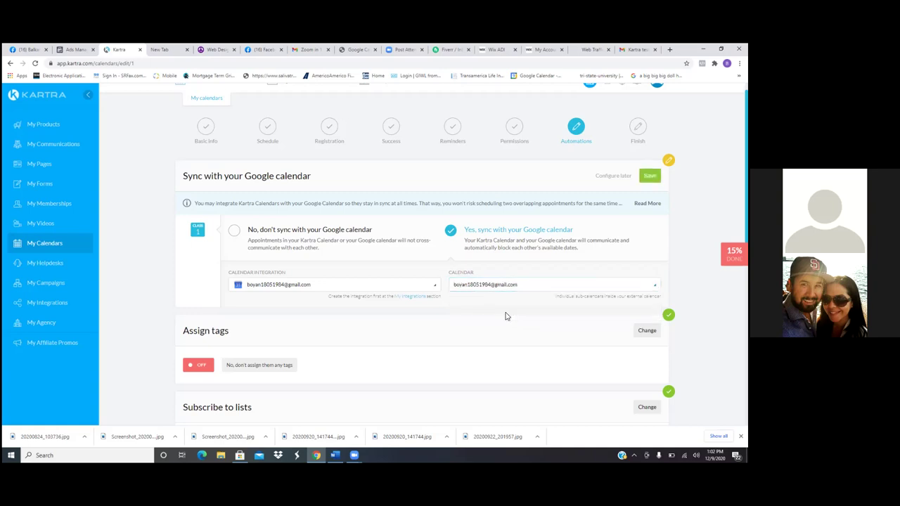
{"action": "left_click", "coordinate": [650, 176]}
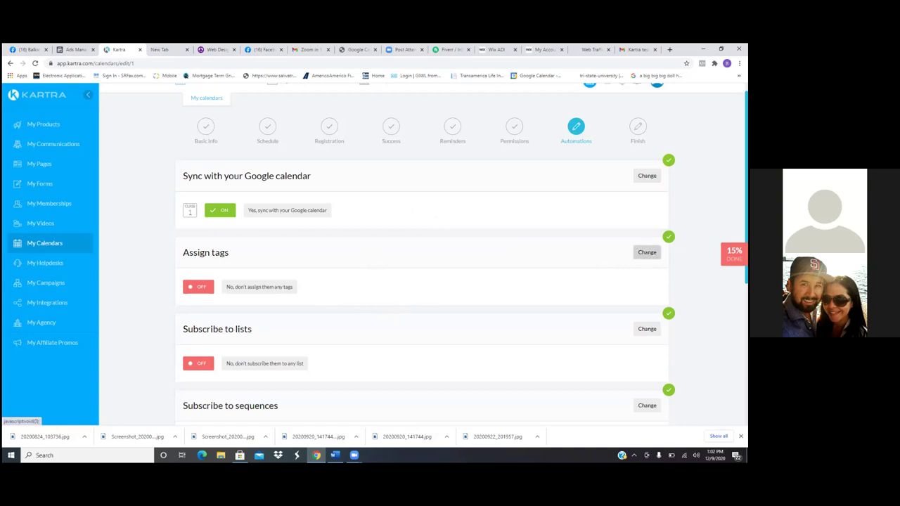
Save Assign tags with no tag assigned, and set Subscribe to lists to "Yes, subscribe to list"
{"action": "left_click", "coordinate": [646, 252]}
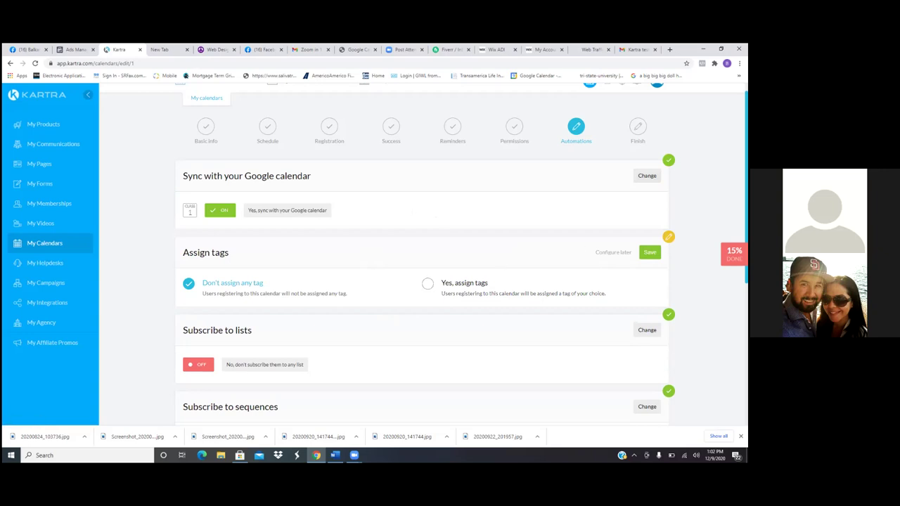
{"action": "left_click", "coordinate": [649, 252]}
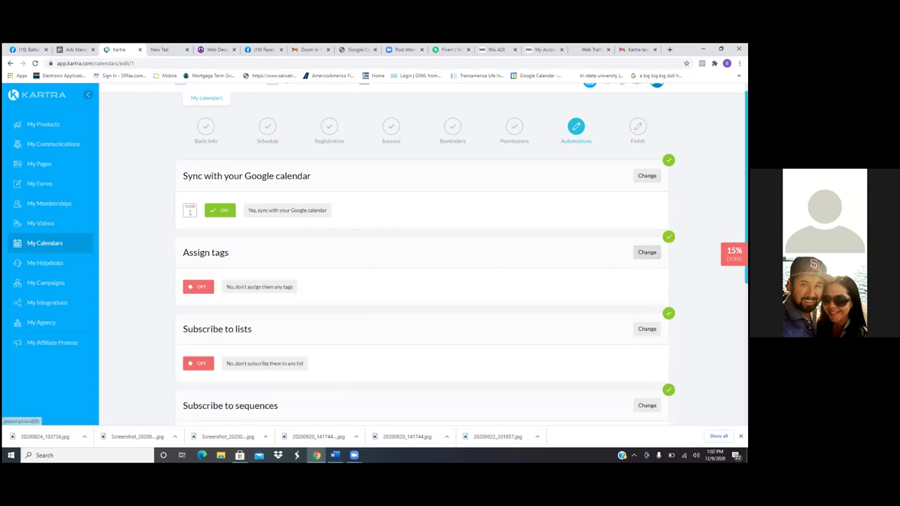
{"action": "scroll", "coordinate": [518, 315], "scroll_direction": "down", "scroll_amount": 2}
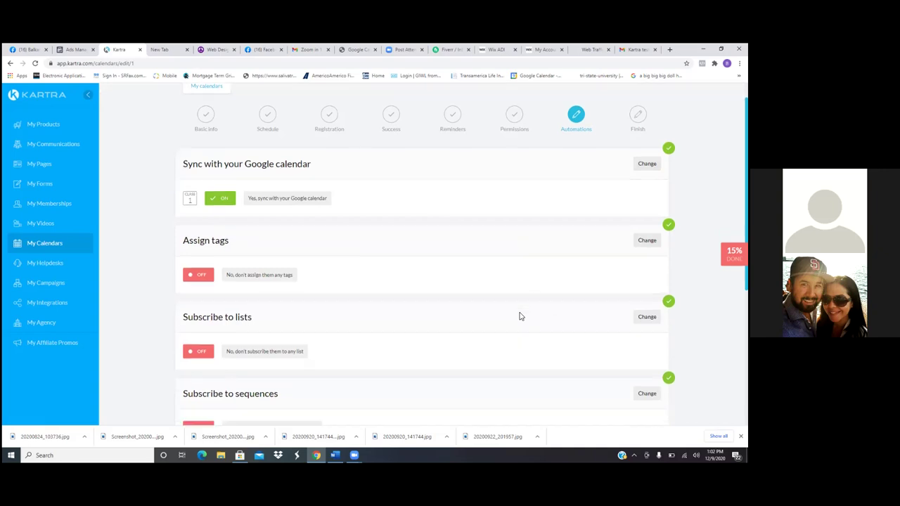
{"action": "scroll", "coordinate": [519, 315], "scroll_direction": "down", "scroll_amount": 1}
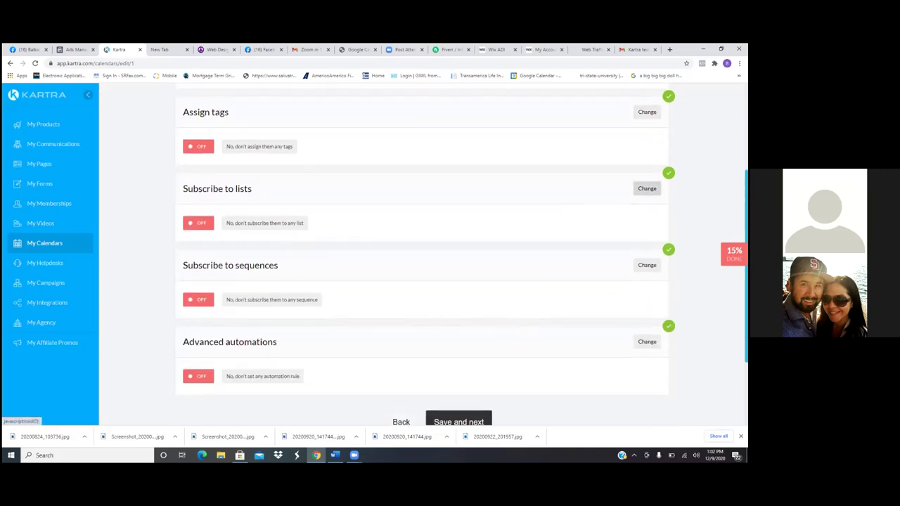
{"action": "left_click", "coordinate": [647, 188]}
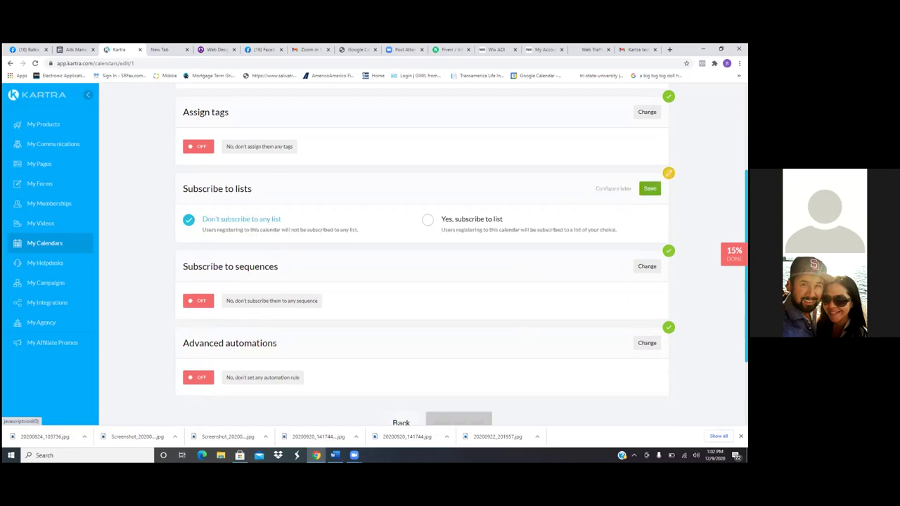
{"action": "left_click", "coordinate": [428, 221]}
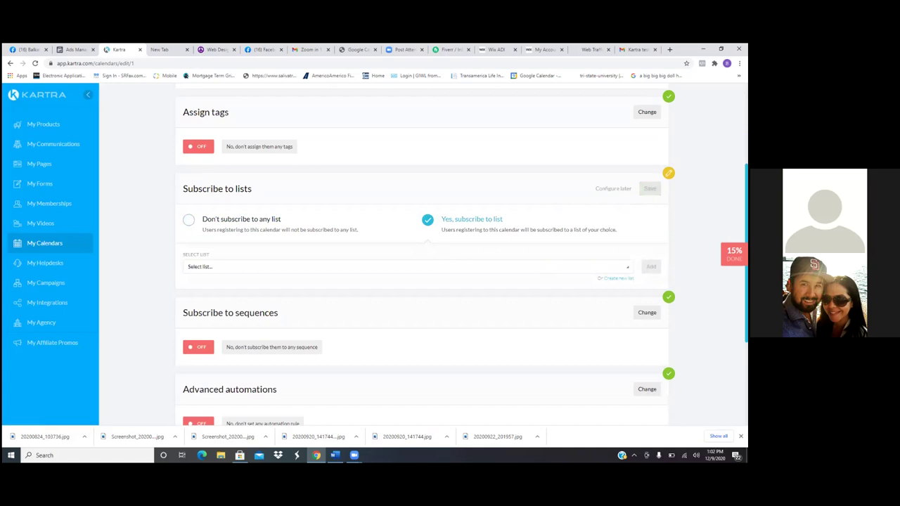
{"action": "left_click", "coordinate": [407, 267]}
{"action": "key", "text": "Escape"}
{"action": "key", "text": "Down"}
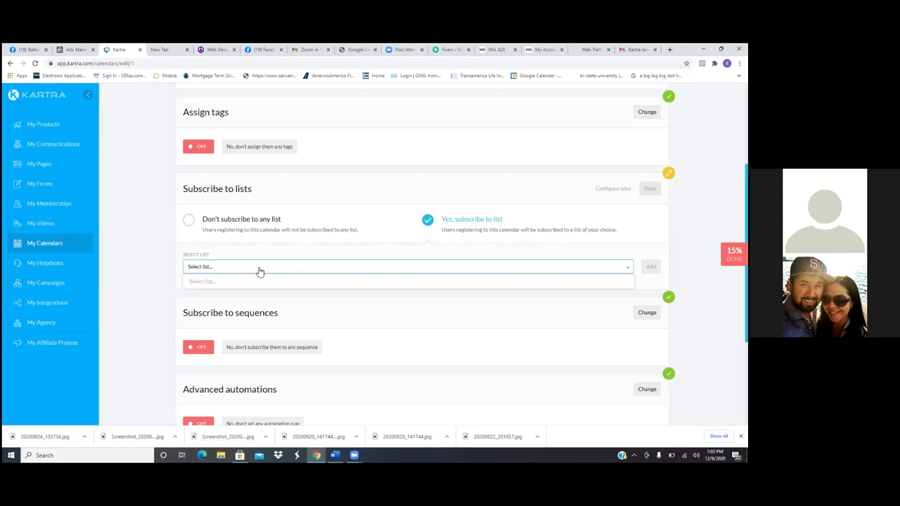
{"action": "right_click", "coordinate": [219, 272]}
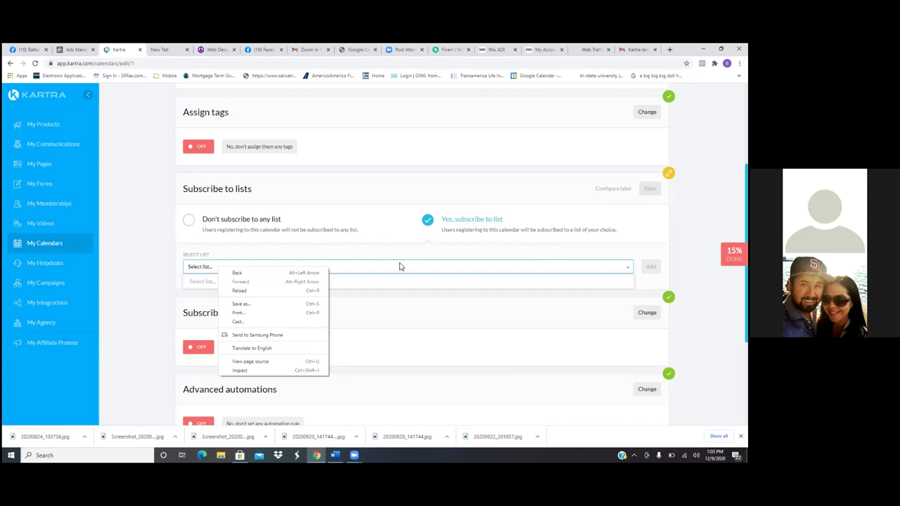
{"action": "key", "text": "Escape"}
{"action": "key", "text": "Escape"}
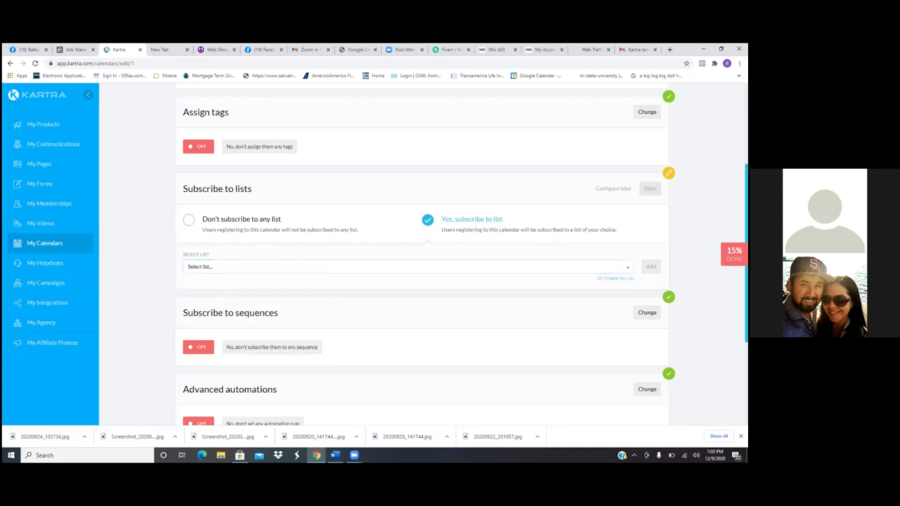
Start a new list named "Scheduled Appoitments" for the calendar's registrants
{"action": "left_click", "coordinate": [616, 278]}
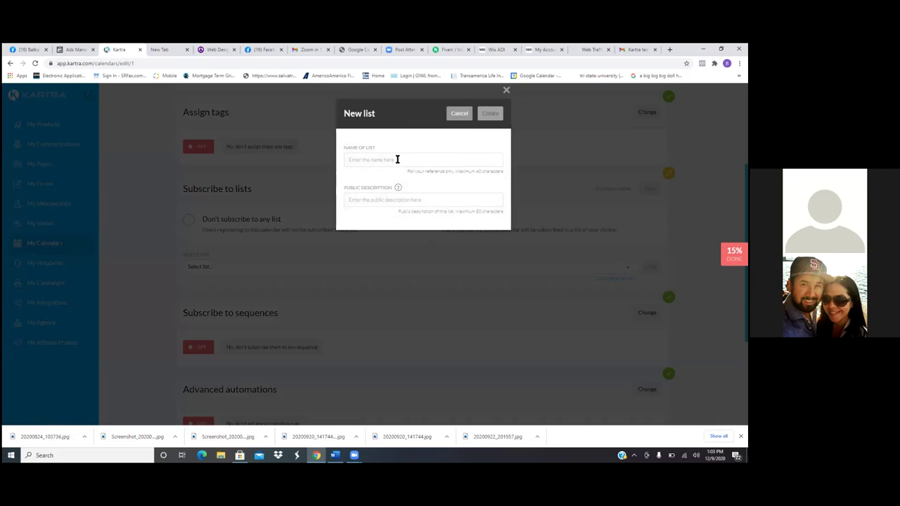
{"action": "left_click", "coordinate": [397, 159]}
{"action": "type", "text": "Scheduled App"}
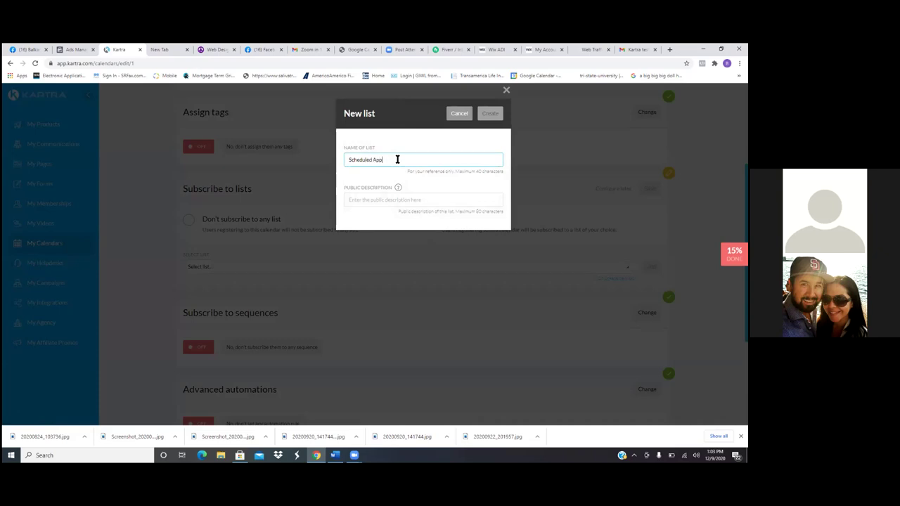
{"action": "type", "text": "ointments"}
{"action": "left_click", "coordinate": [398, 200]}
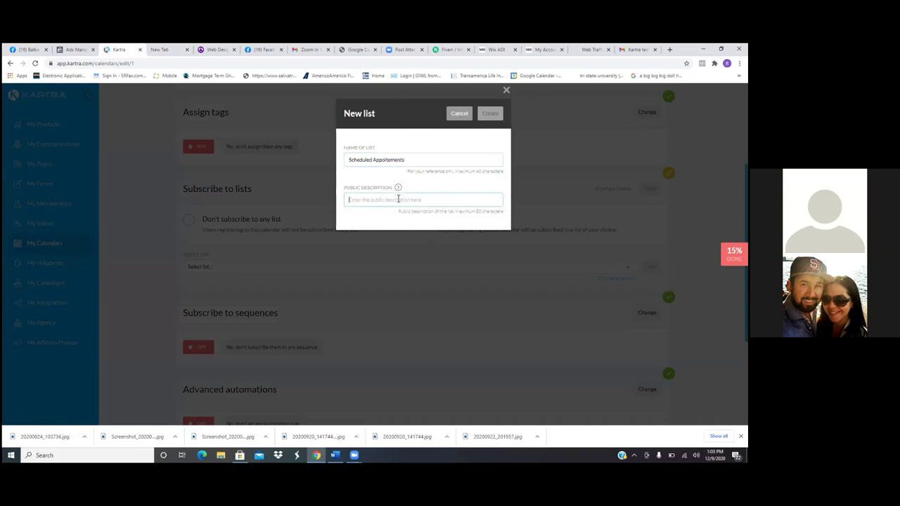
{"action": "left_click", "coordinate": [390, 161]}
{"action": "key", "text": "BackSpace"}
Enter the new list's public description as "Thank You for scheduling your appoitment with"
{"action": "left_click", "coordinate": [391, 199]}
{"action": "type", "text": "Thank You for a scheduling"}
{"action": "left_click", "coordinate": [383, 201]}
{"action": "key", "text": "BackSpace"}
{"action": "type", "text": "YOU"}
{"action": "key", "text": "BackSpace"}
{"action": "key", "text": "BackSpace"}
{"action": "key", "text": "BackSpace"}
{"action": "type", "text": "you"}
{"action": "type", "text": " appoitment with"}
{"action": "left_click", "coordinate": [416, 199]}
{"action": "type", "text": "r"}
{"action": "key", "text": "End"}
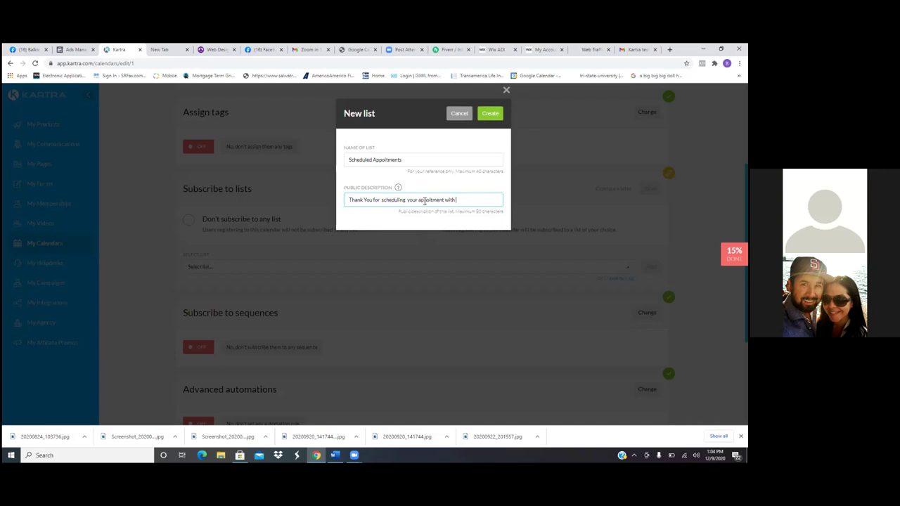
Correct the word after "your" in the public description, end it with "ROYAL MEDIA.", and create the list
{"action": "left_click", "coordinate": [424, 201]}
{"action": "key", "text": "BackSpace"}
{"action": "type", "text": "p"}
{"action": "left_click", "coordinate": [463, 202]}
{"action": "type", "text": "ROYAL MEDIA"}
{"action": "type", "text": "."}
{"action": "left_click", "coordinate": [489, 113]}
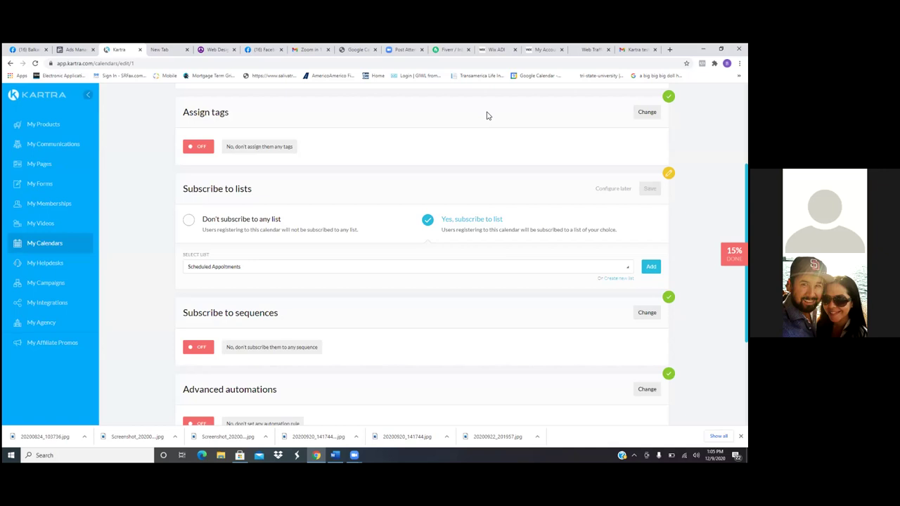
{"action": "scroll", "coordinate": [488, 116], "scroll_direction": "down", "scroll_amount": 3}
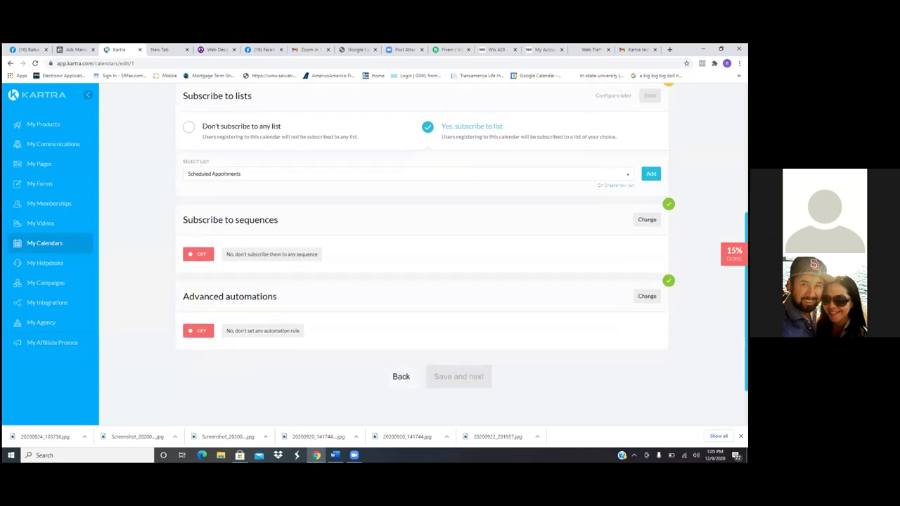
Add the "Scheduled Appoitments" list to Subscribe to lists, save the setting, and save the automations to finish the calendar
{"action": "scroll", "coordinate": [422, 246], "scroll_direction": "up", "scroll_amount": 2}
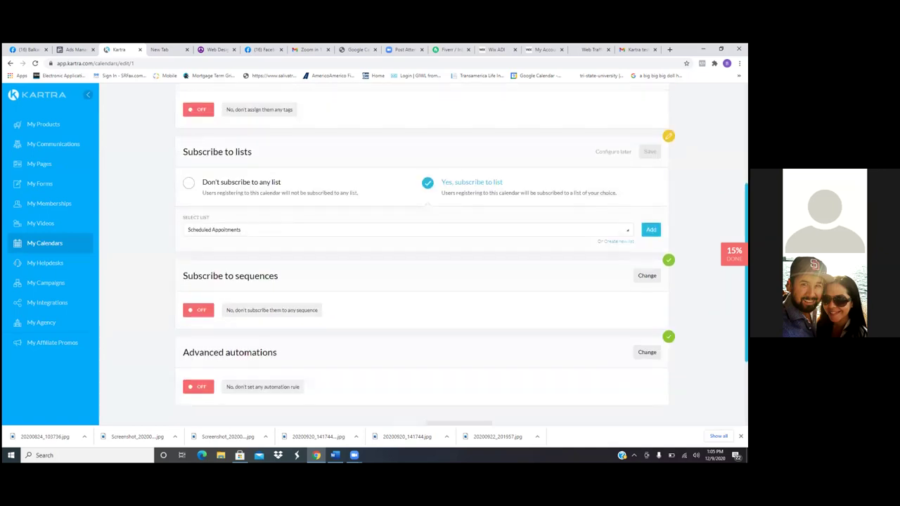
{"action": "left_click", "coordinate": [651, 230]}
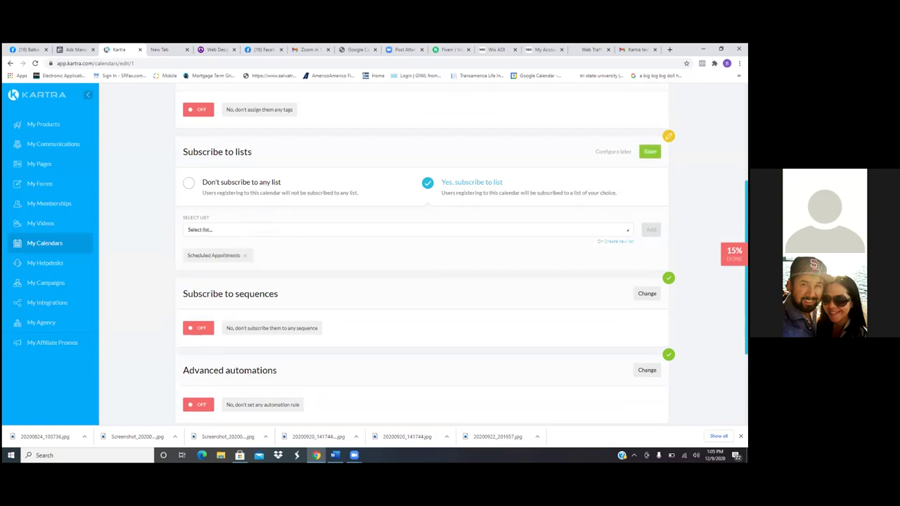
{"action": "left_click", "coordinate": [648, 151]}
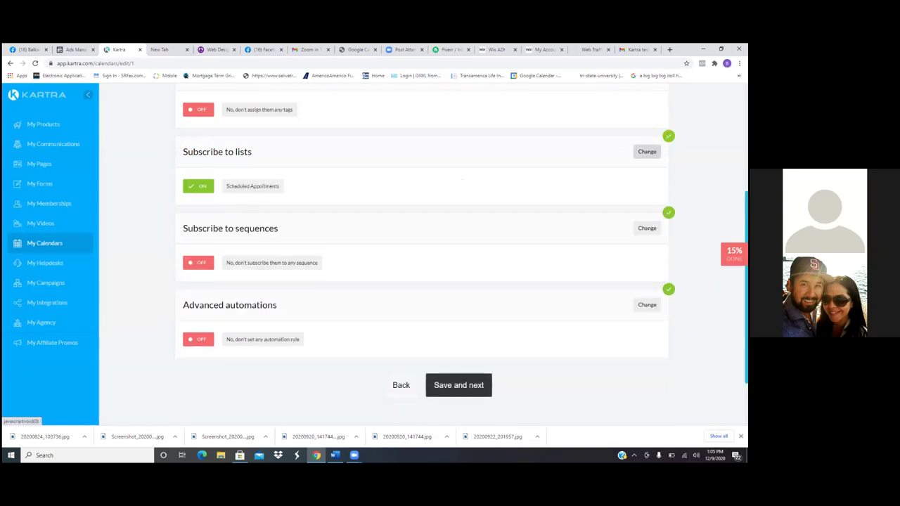
{"action": "scroll", "coordinate": [555, 235], "scroll_direction": "down", "scroll_amount": 2}
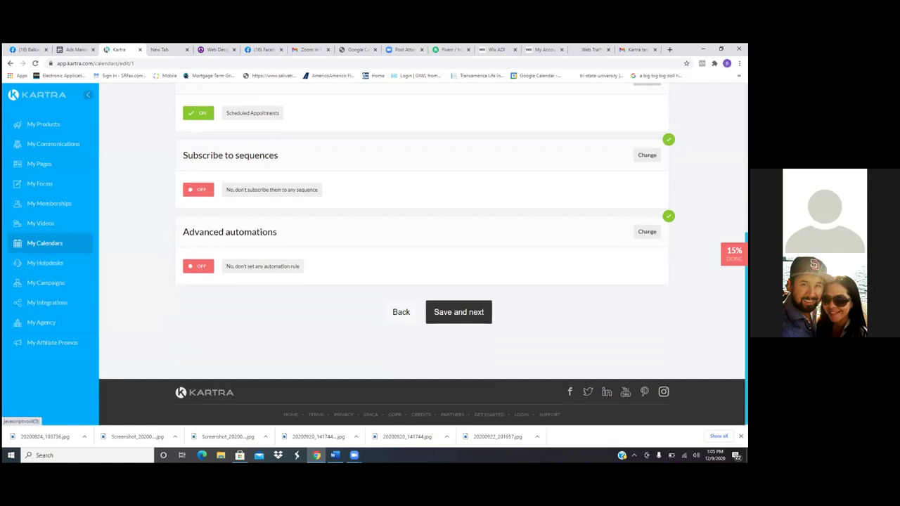
{"action": "scroll", "coordinate": [554, 234], "scroll_direction": "up", "scroll_amount": 2}
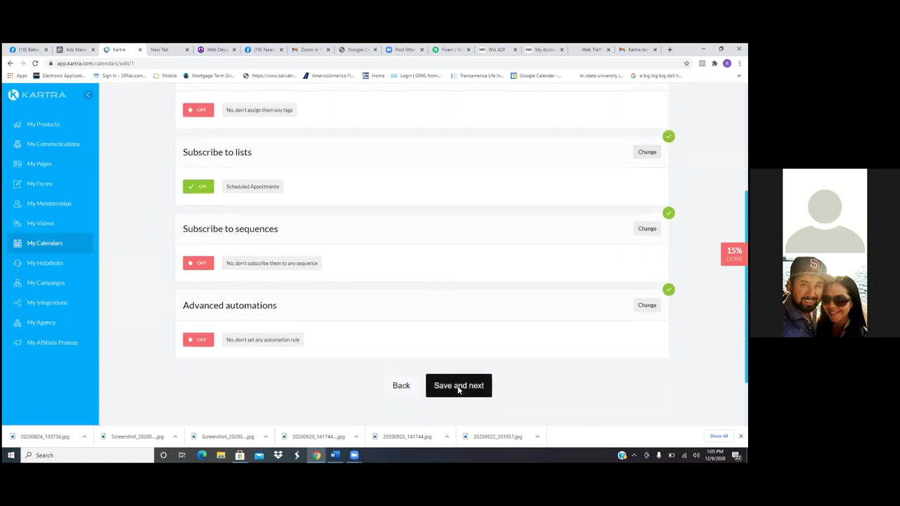
{"action": "left_click", "coordinate": [459, 387]}
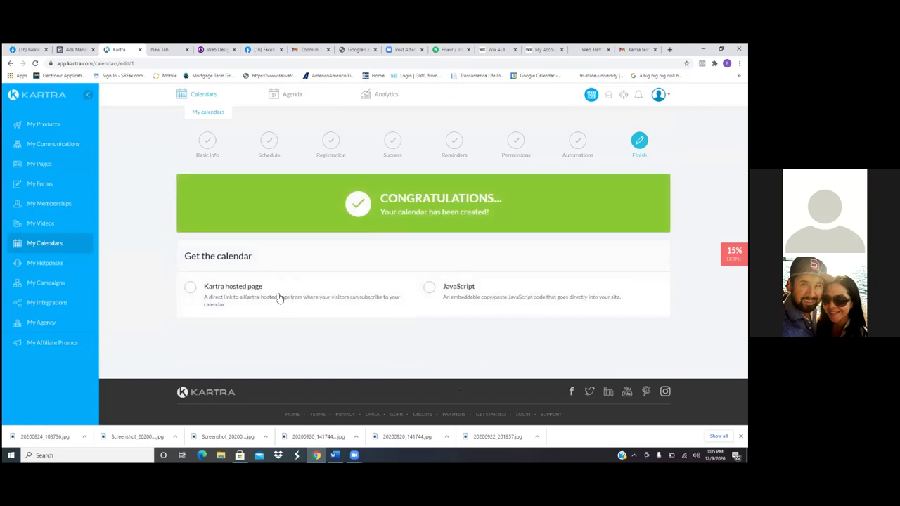
Get the calendar as a Kartra hosted page and set the custom ending of its URL to "booknow"
{"action": "left_click", "coordinate": [191, 288]}
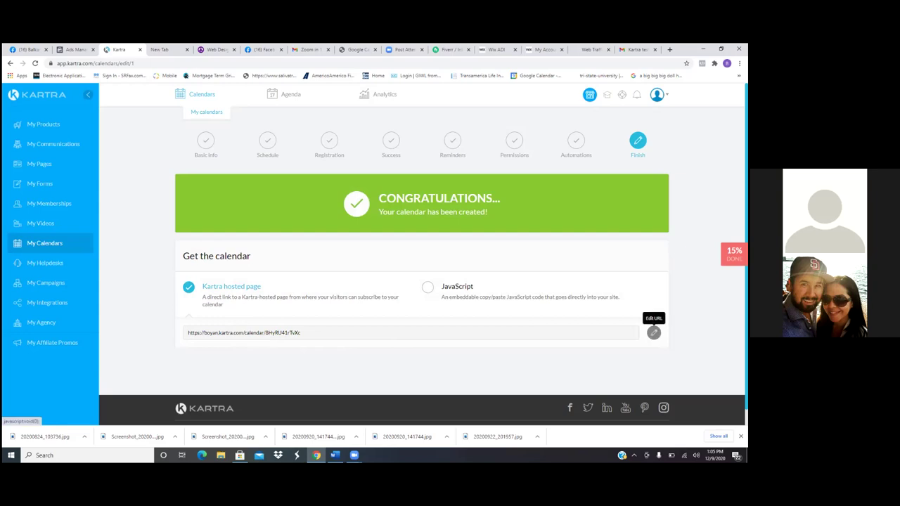
{"action": "left_click", "coordinate": [654, 332]}
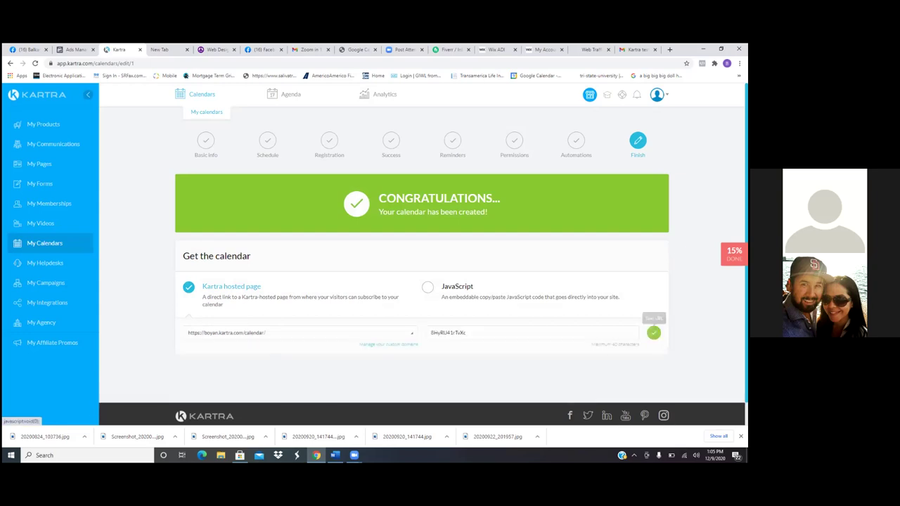
{"action": "left_click", "coordinate": [473, 333]}
{"action": "key", "text": "BackSpace"}
{"action": "key", "text": "BackSpace"}
{"action": "key", "text": "BackSpace"}
{"action": "key", "text": "BackSpace"}
{"action": "key", "text": "BackSpace"}
{"action": "key", "text": "BackSpace"}
{"action": "key", "text": "BackSpace"}
{"action": "key", "text": "BackSpace"}
{"action": "key", "text": "BackSpace"}
{"action": "key", "text": "BackSpace"}
{"action": "key", "text": "BackSpace"}
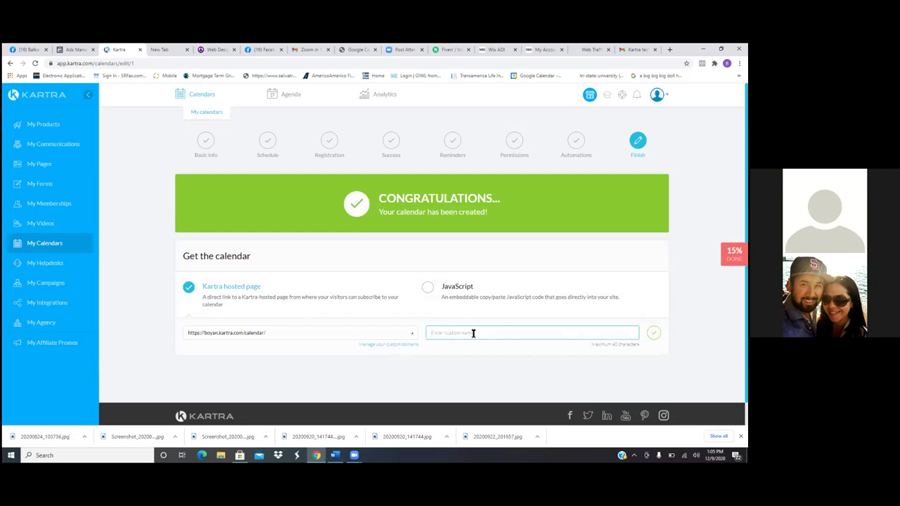
{"action": "type", "text": "booknow"}
{"action": "left_click", "coordinate": [653, 332]}
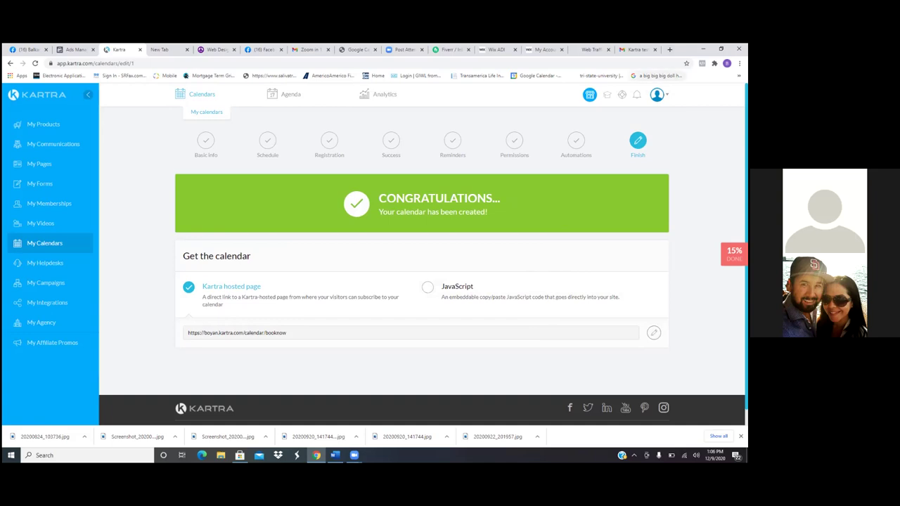
Open the calendar's hosted "booknow" page in a new browser tab
{"action": "key", "text": "ctrl+t"}
{"action": "type", "text": "https://boyan.kartra.com/calendar/booknow"}
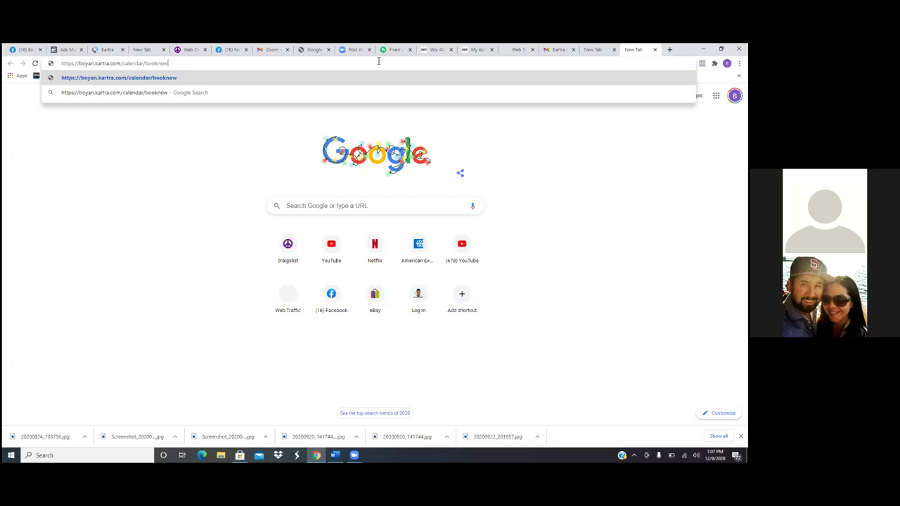
{"action": "key", "text": "Return"}
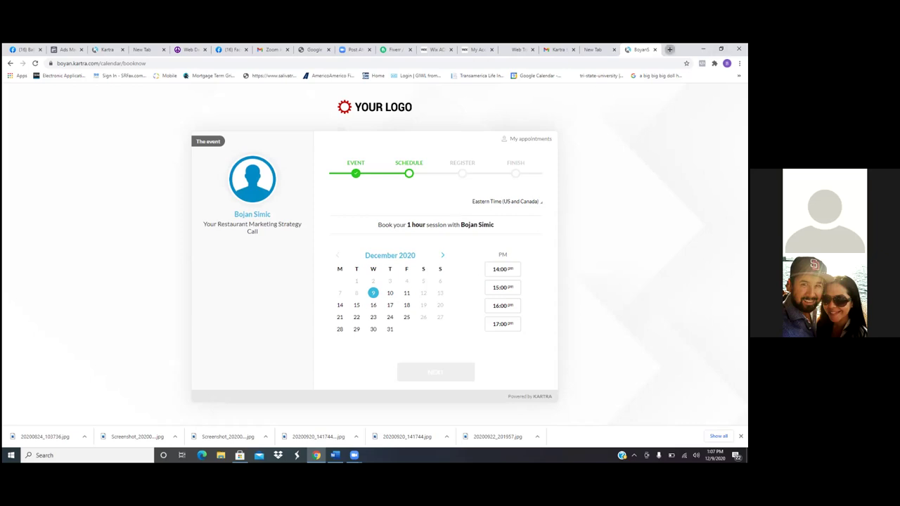
Search Google for "cheap domains" in a new tab and open GoDaddy's $0.99 domain names offer
{"action": "left_click", "coordinate": [669, 49]}
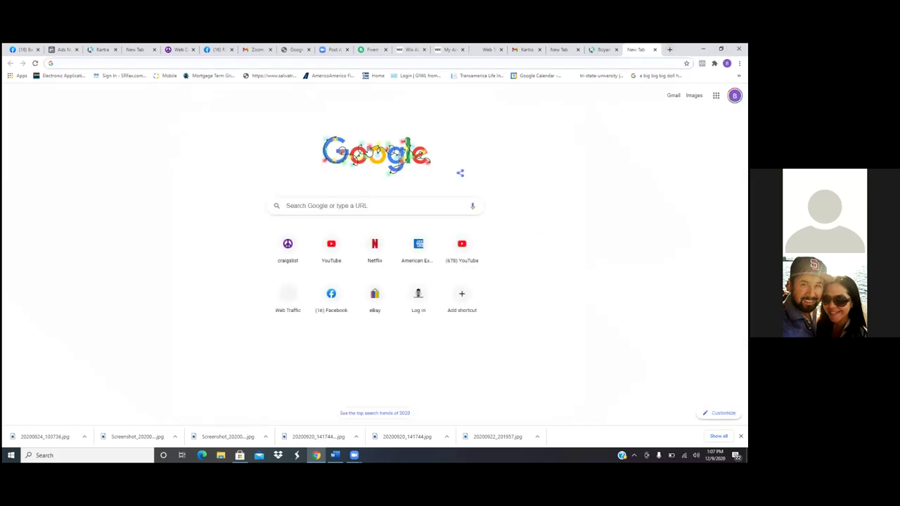
{"action": "left_click", "coordinate": [350, 204]}
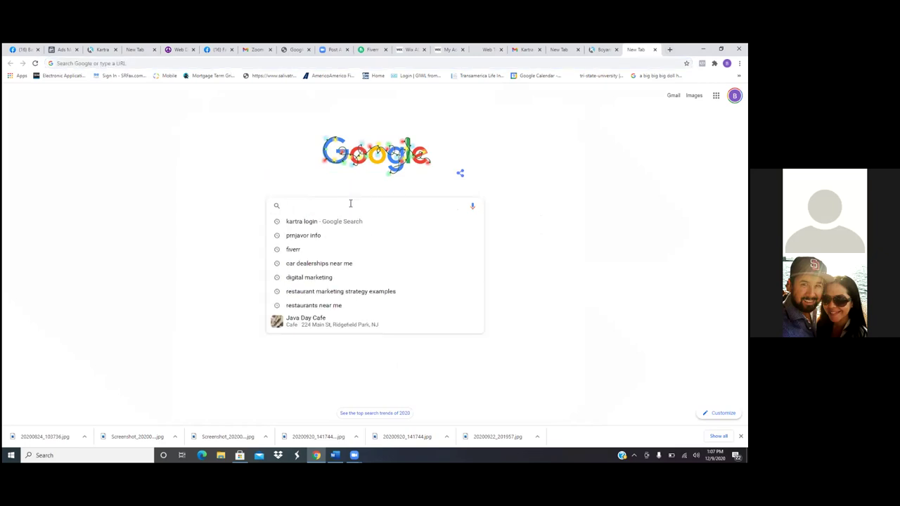
{"action": "type", "text": "che"}
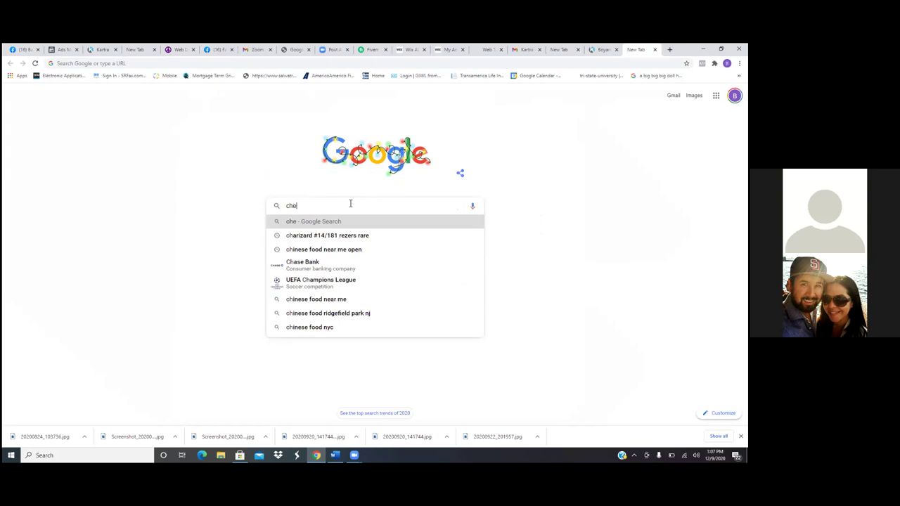
{"action": "type", "text": "ap dom"}
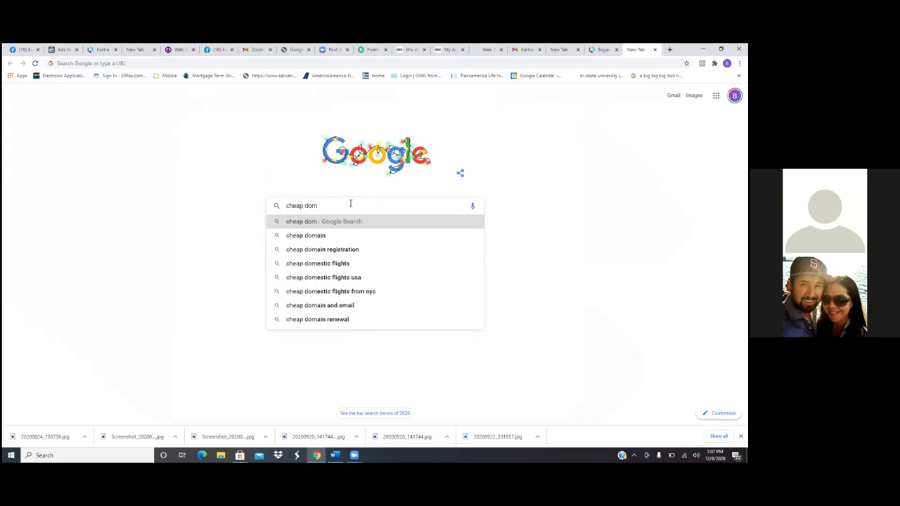
{"action": "left_click", "coordinate": [325, 236]}
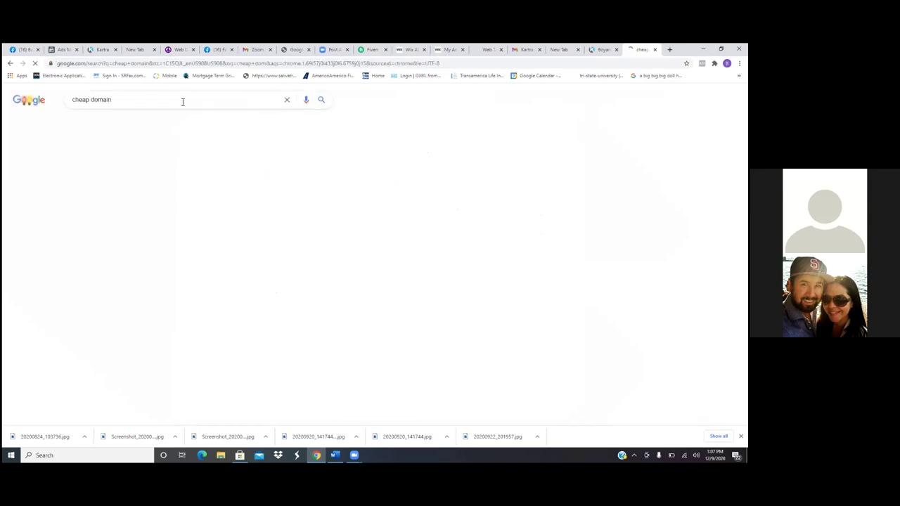
{"action": "left_click", "coordinate": [133, 102]}
{"action": "type", "text": "s"}
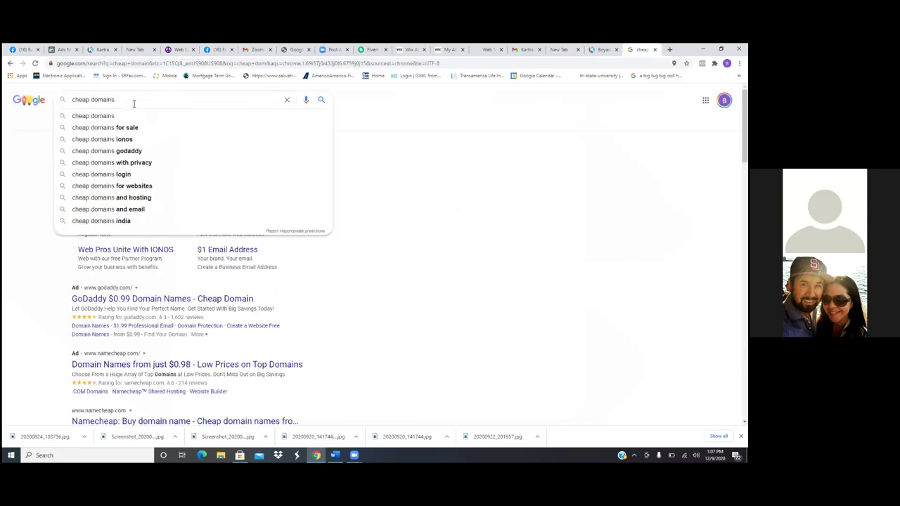
{"action": "key", "text": "Return"}
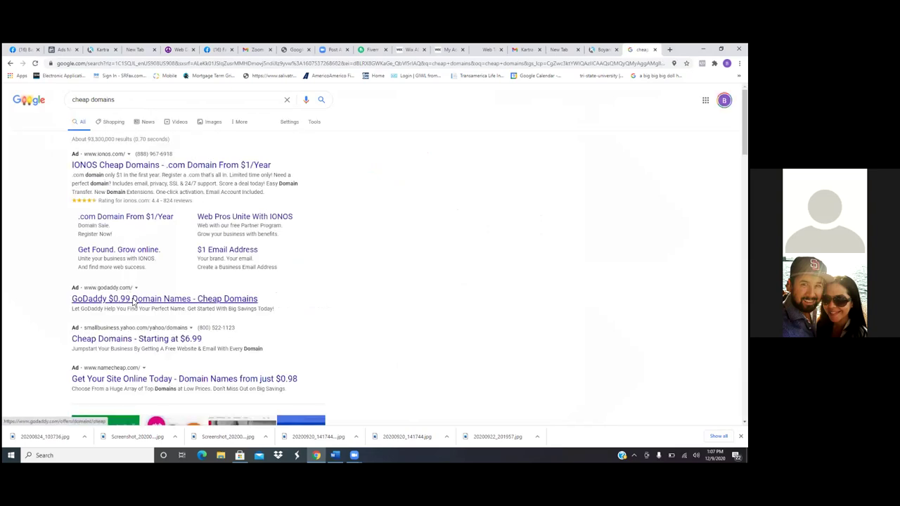
{"action": "left_click", "coordinate": [133, 300]}
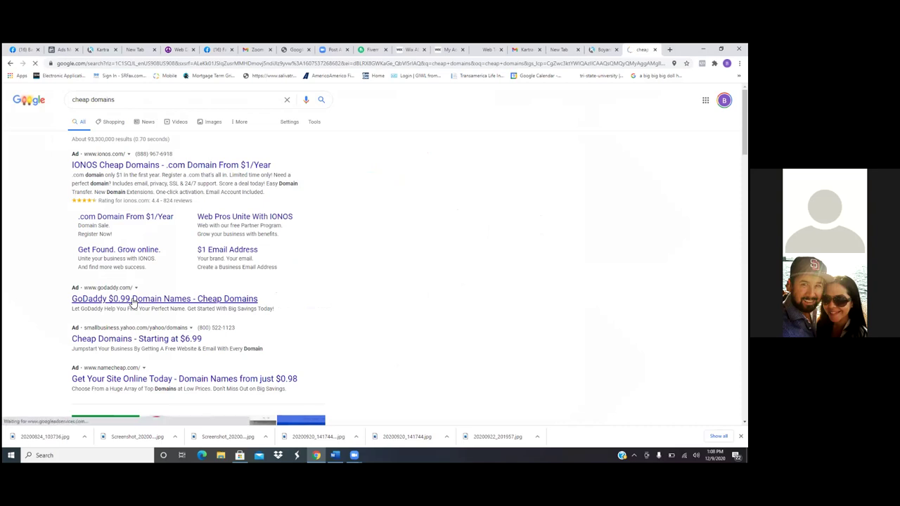
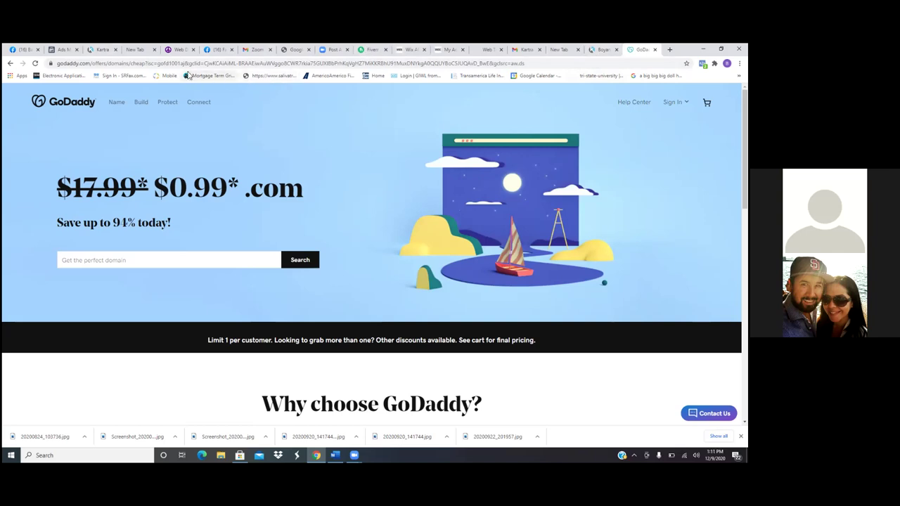
Open Google Calendar from the bookmarks, return to Kartra, reload it, and show the list of calendars
{"action": "left_click", "coordinate": [523, 75]}
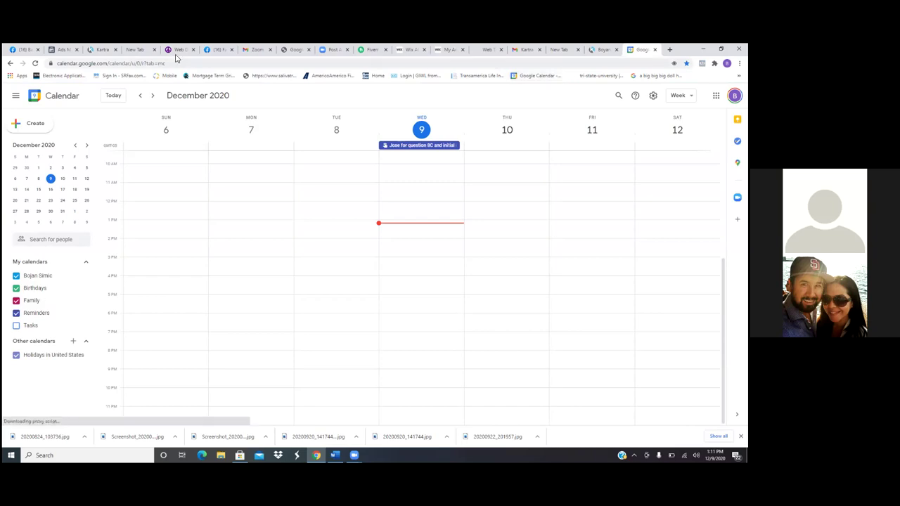
{"action": "left_click", "coordinate": [102, 49]}
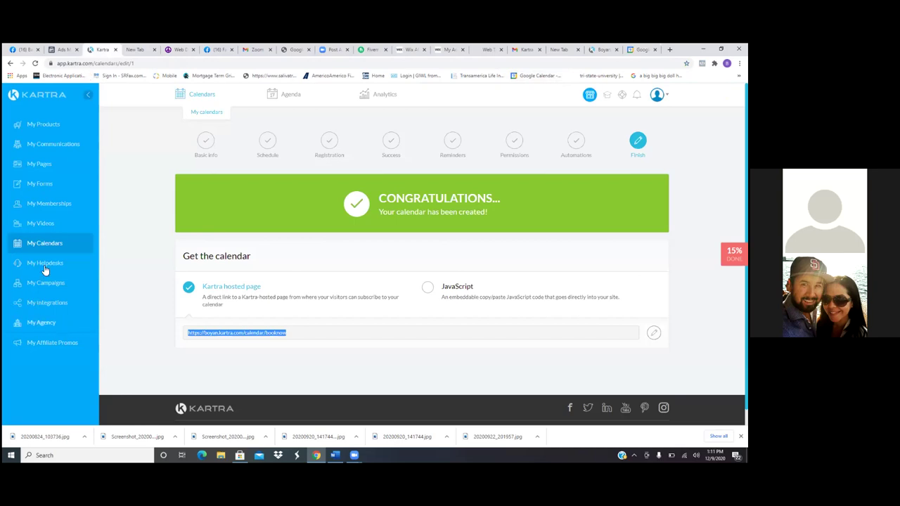
{"action": "left_click", "coordinate": [34, 64]}
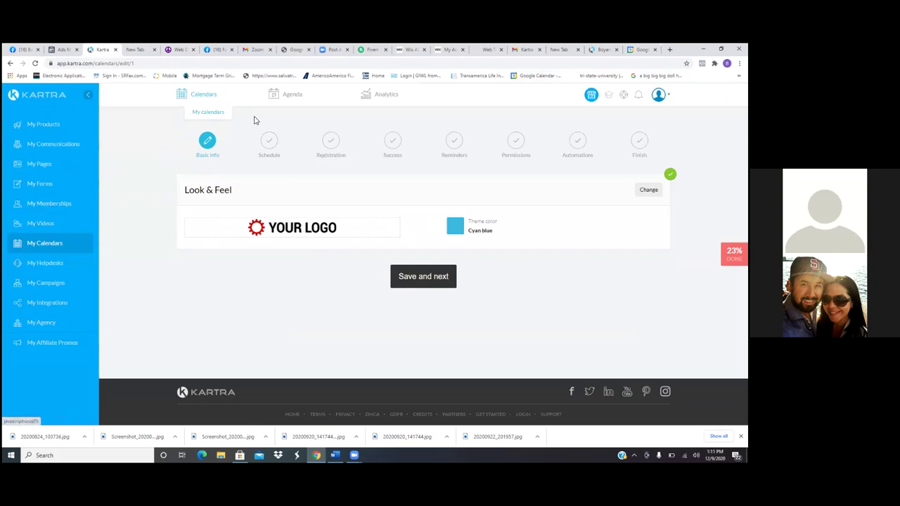
{"action": "mouse_move", "coordinate": [296, 102]}
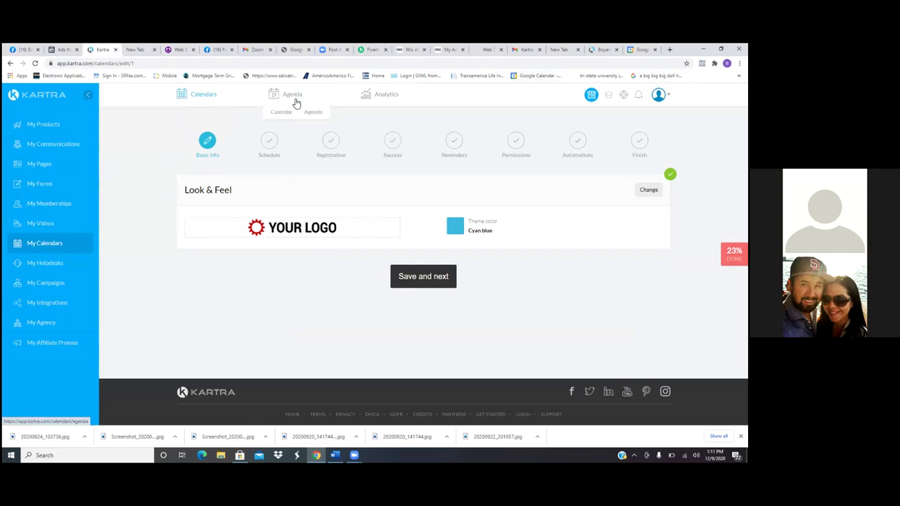
{"action": "left_click", "coordinate": [200, 96]}
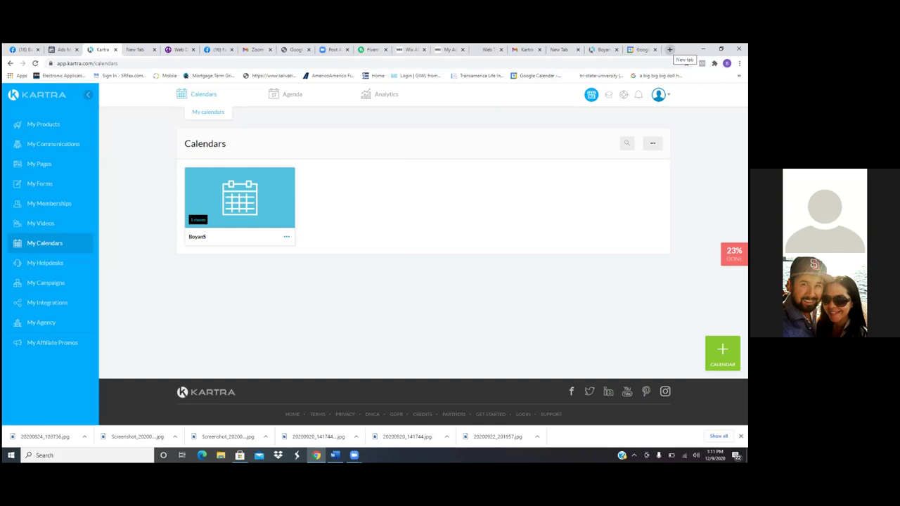
Return to the public booking page and bookmark it on the bookmarks bar
{"action": "left_click", "coordinate": [602, 50]}
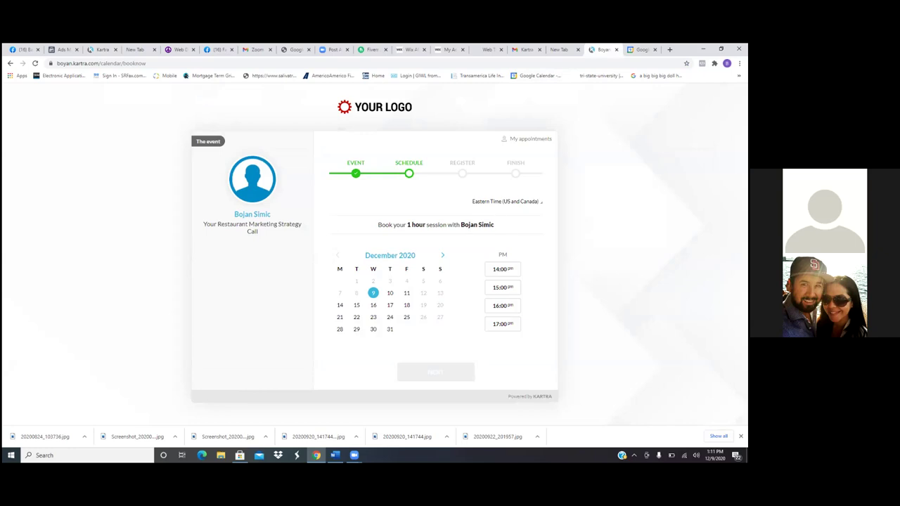
{"action": "key", "text": "ctrl+d"}
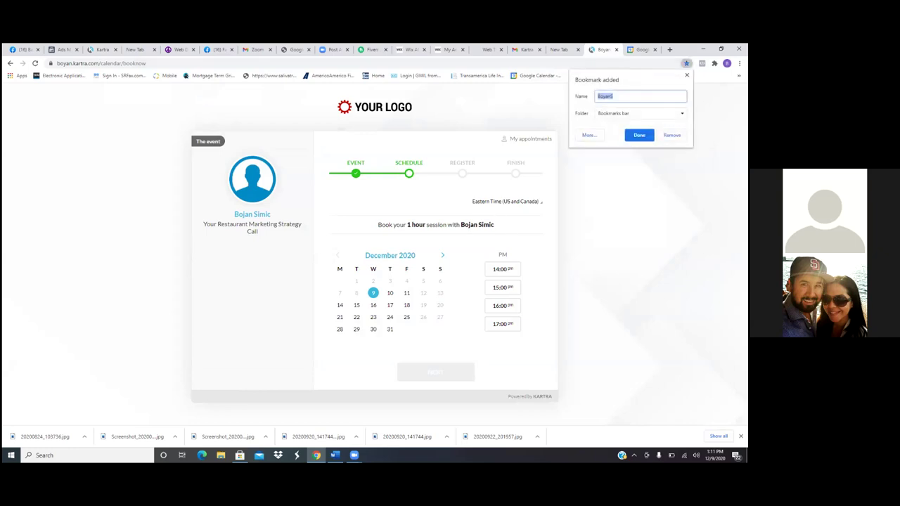
{"action": "key", "text": "Return"}
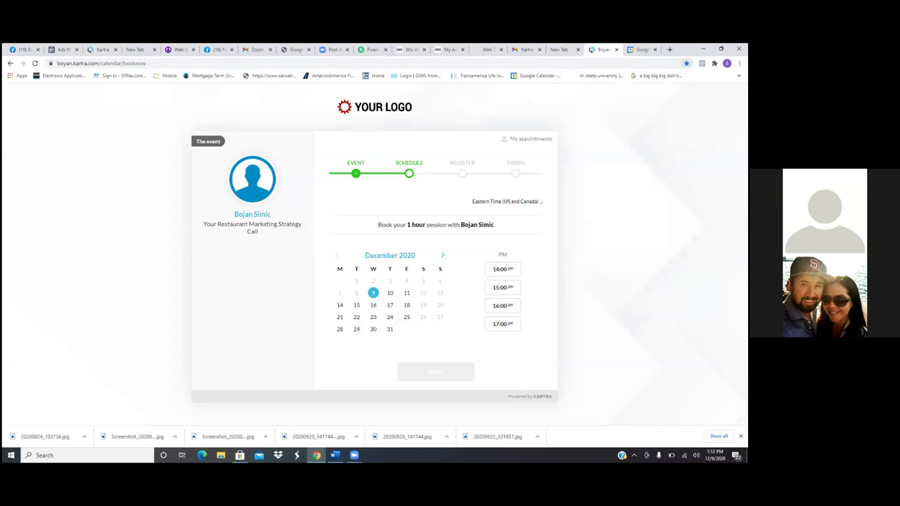
Rename the booking page's bookmark to "My Kartra Calendar" and save it
{"action": "left_click", "coordinate": [686, 63]}
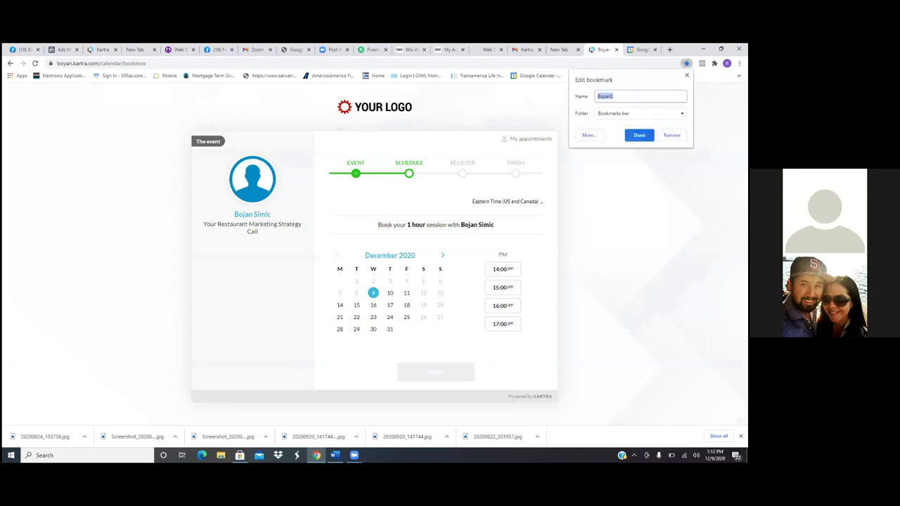
{"action": "left_click", "coordinate": [614, 96]}
{"action": "key", "text": "BackSpace"}
{"action": "key", "text": "BackSpace"}
{"action": "key", "text": "BackSpace"}
{"action": "key", "text": "BackSpace"}
{"action": "key", "text": "BackSpace"}
{"action": "key", "text": "BackSpace"}
{"action": "type", "text": "My Ka"}
{"action": "type", "text": "rtkra Calendar"}
{"action": "key", "text": "BackSpace"}
{"action": "left_click", "coordinate": [638, 134]}
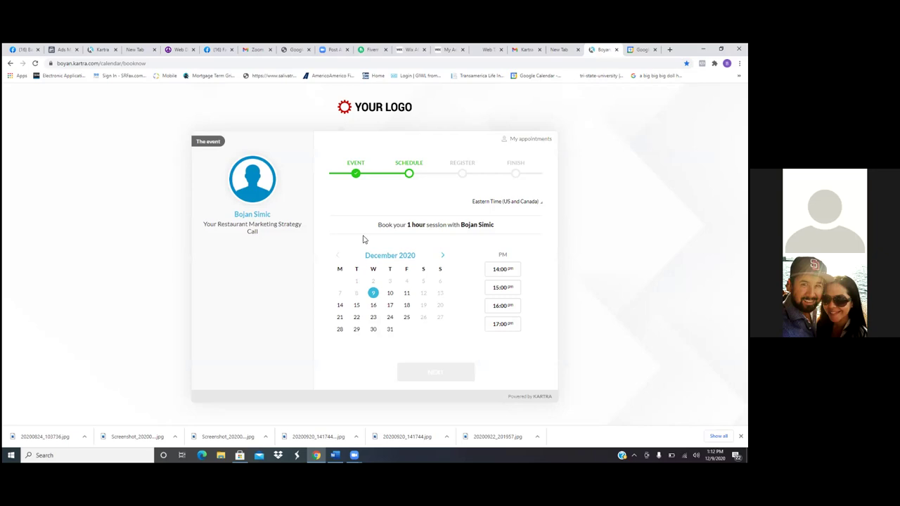
Pick Thursday, 10 December at 09:00 am for a test booking and continue to the registration form
{"action": "left_click", "coordinate": [391, 293]}
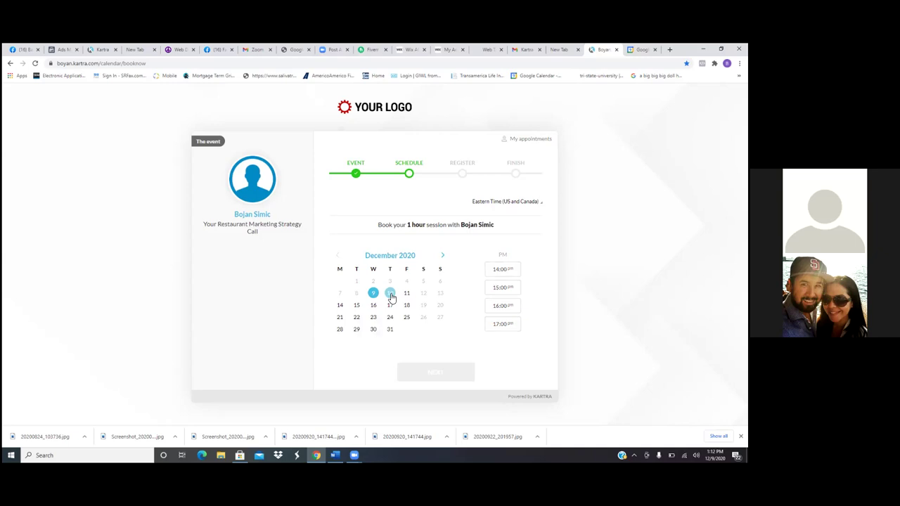
{"action": "left_click", "coordinate": [469, 269]}
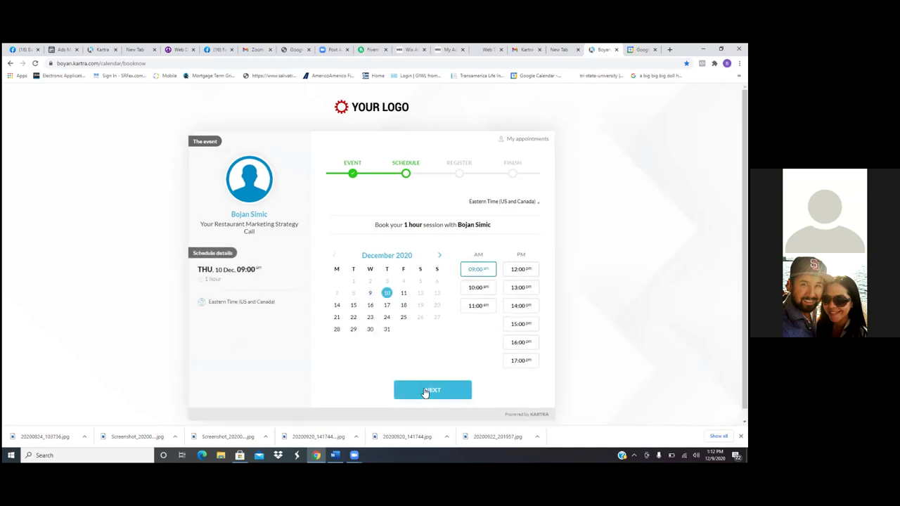
{"action": "left_click", "coordinate": [425, 392]}
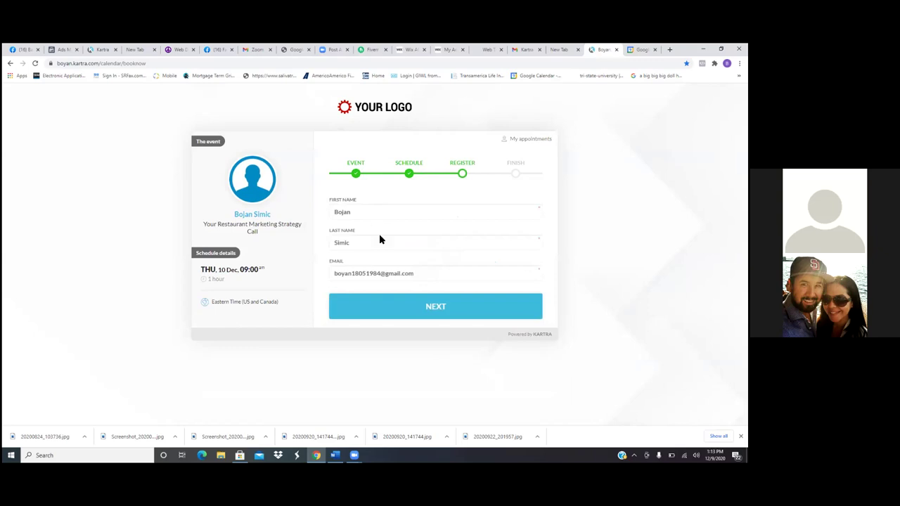
Replace the registration form's email with the attendee's Yahoo address and submit the test booking
{"action": "left_click", "coordinate": [416, 276]}
{"action": "key", "text": "BackSpace"}
{"action": "key", "text": "BackSpace"}
{"action": "key", "text": "BackSpace"}
{"action": "key", "text": "BackSpace"}
{"action": "key", "text": "BackSpace"}
{"action": "key", "text": "BackSpace"}
{"action": "key", "text": "BackSpace"}
{"action": "key", "text": "BackSpace"}
{"action": "key", "text": "BackSpace"}
{"action": "key", "text": "BackSpace"}
{"action": "key", "text": "BackSpace"}
{"action": "key", "text": "BackSpace"}
{"action": "key", "text": "BackSpace"}
{"action": "key", "text": "BackSpace"}
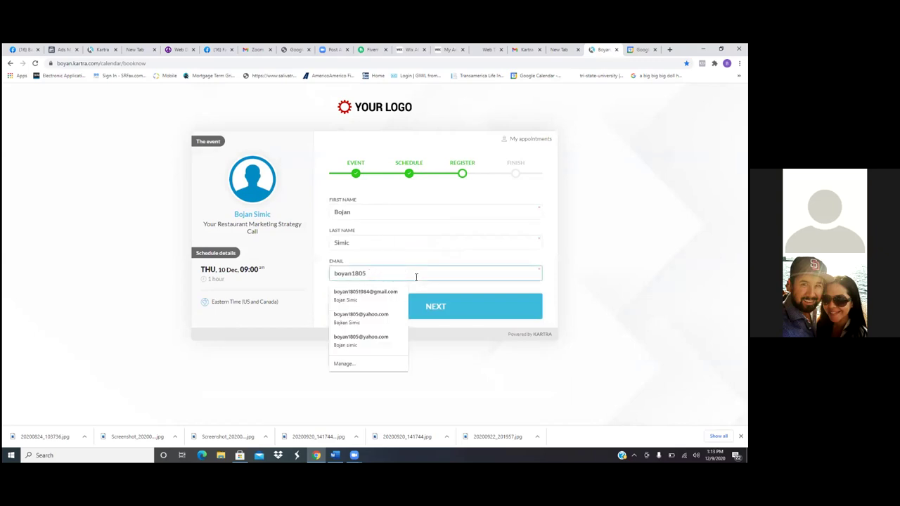
{"action": "type", "text": "@yahoo"}
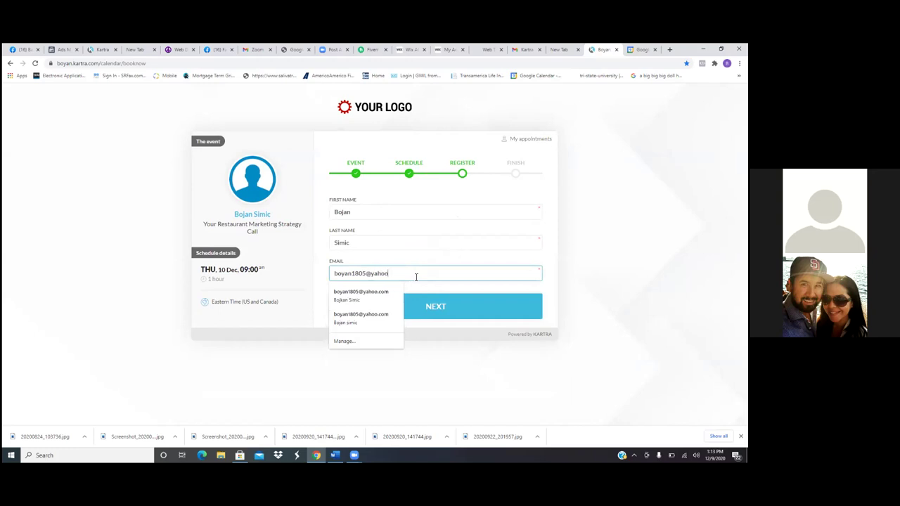
{"action": "type", "text": ".cp"}
{"action": "key", "text": "BackSpace"}
{"action": "type", "text": "om"}
{"action": "left_click", "coordinate": [412, 287]}
{"action": "left_click", "coordinate": [432, 314]}
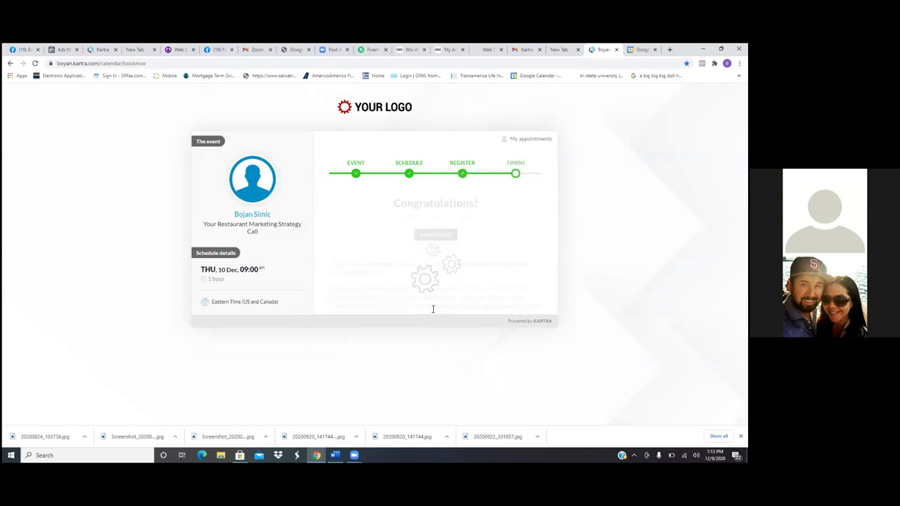
Examine the contact instructions in the booking confirmation and open Kartra's "New calendar booking" email in Gmail
{"action": "left_click_drag", "start_coordinate": [427, 289], "coordinate": [422, 307]}
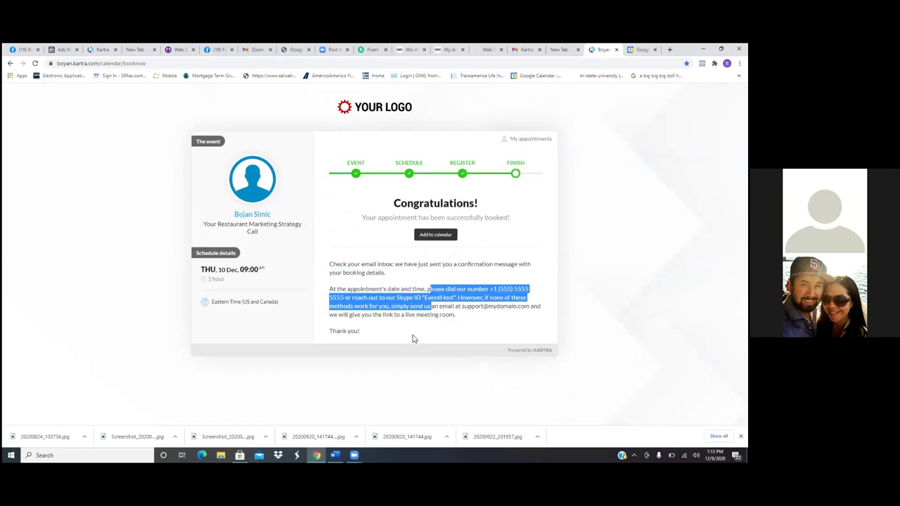
{"action": "left_click_drag", "start_coordinate": [413, 339], "coordinate": [430, 307]}
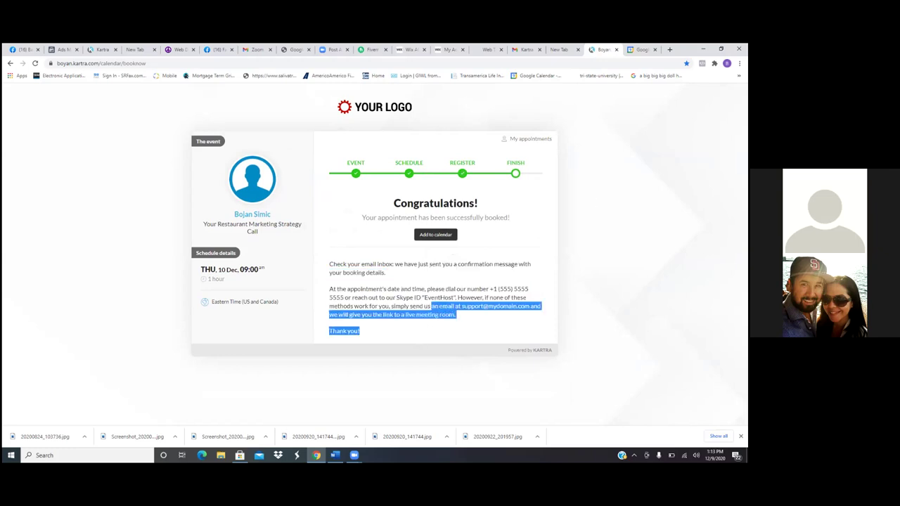
{"action": "left_click", "coordinate": [531, 213]}
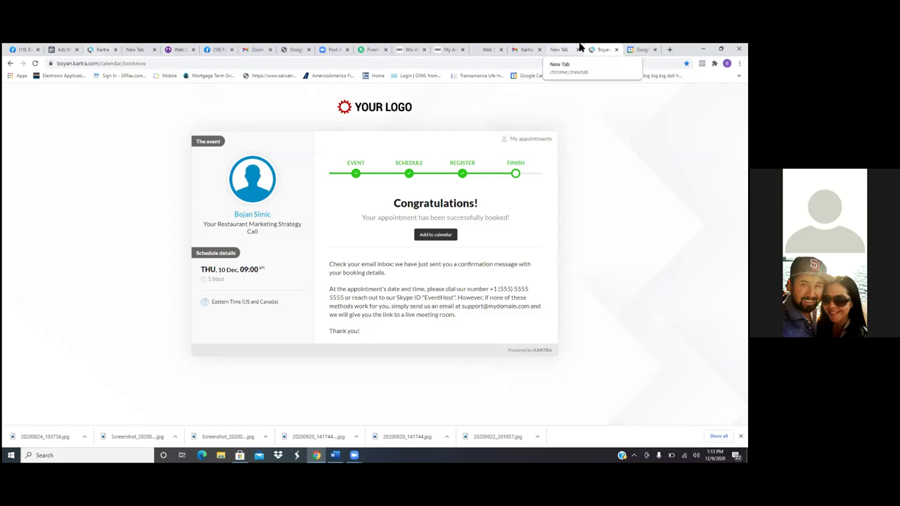
{"action": "left_click", "coordinate": [256, 51]}
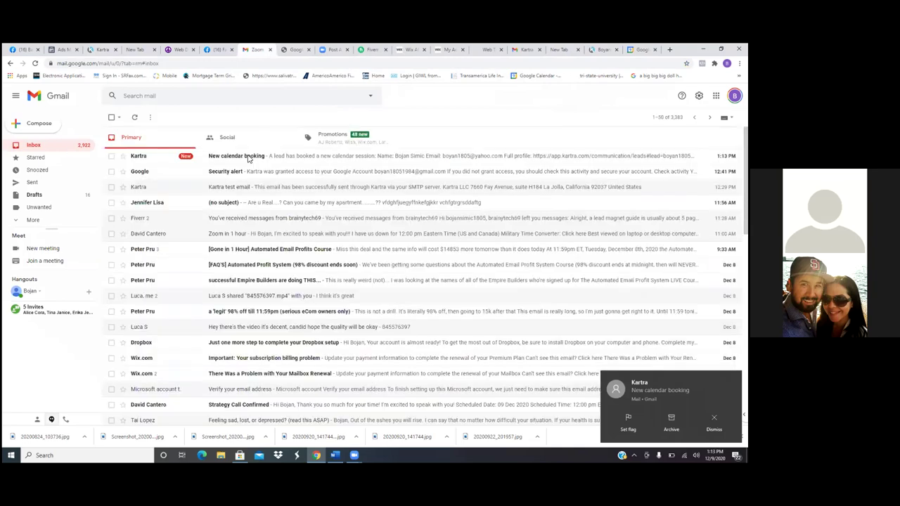
{"action": "left_click", "coordinate": [248, 156]}
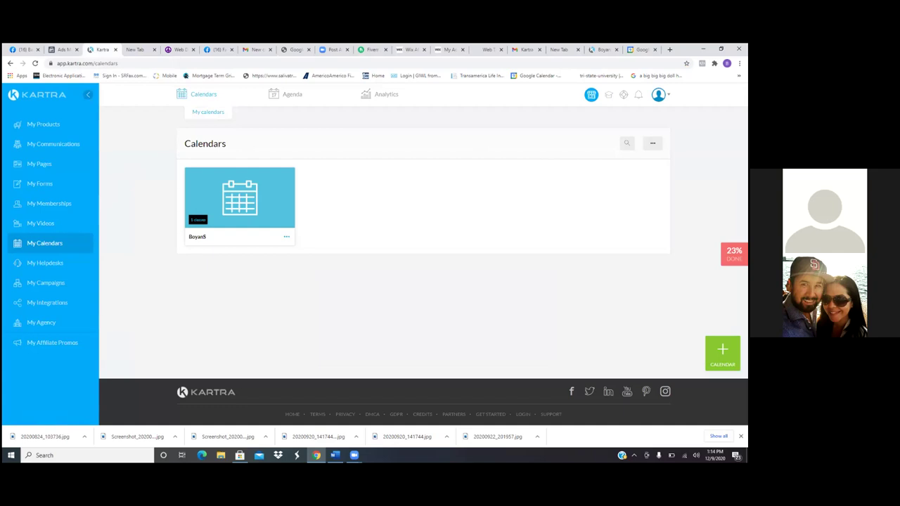
Return to Kartra, open the existing calendar for editing, and review its success confirmation message and preview
{"action": "left_click", "coordinate": [286, 237]}
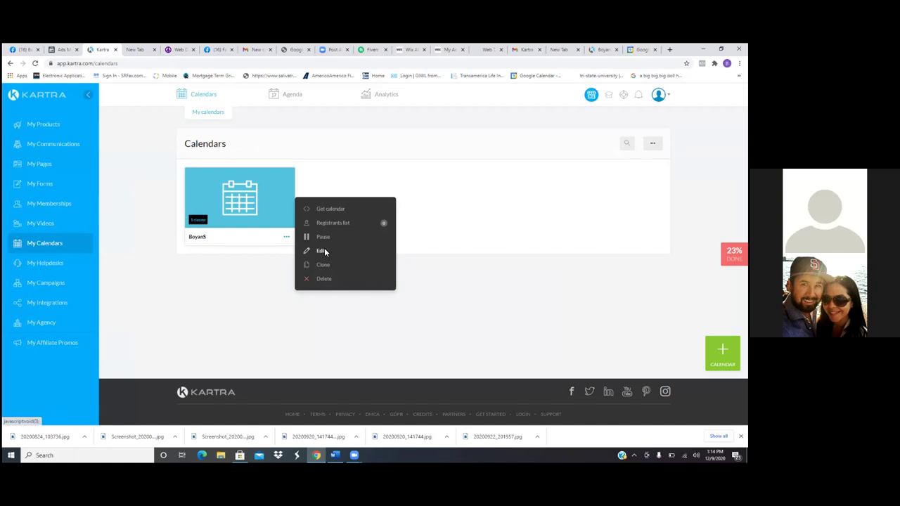
{"action": "left_click", "coordinate": [322, 250]}
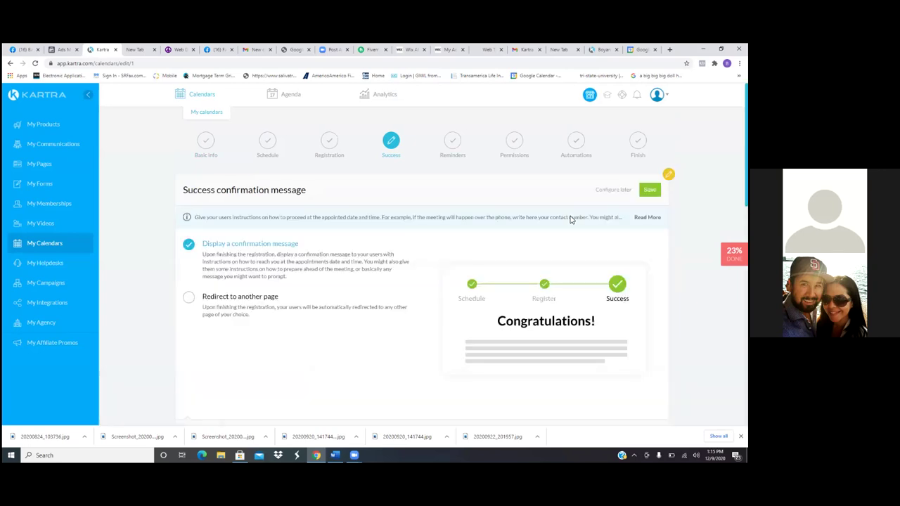
{"action": "scroll", "coordinate": [570, 220], "scroll_direction": "down", "scroll_amount": 1}
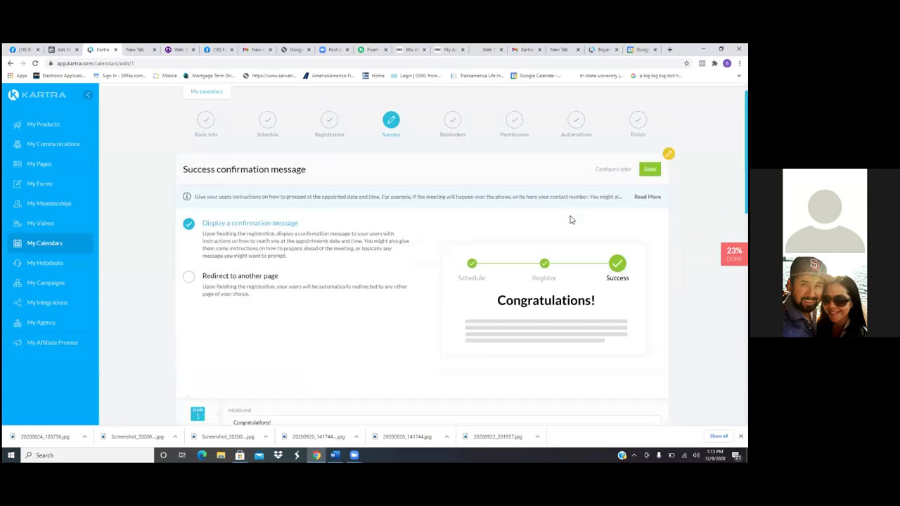
{"action": "scroll", "coordinate": [570, 220], "scroll_direction": "down", "scroll_amount": 2}
{"action": "scroll", "coordinate": [570, 220], "scroll_direction": "down", "scroll_amount": 2}
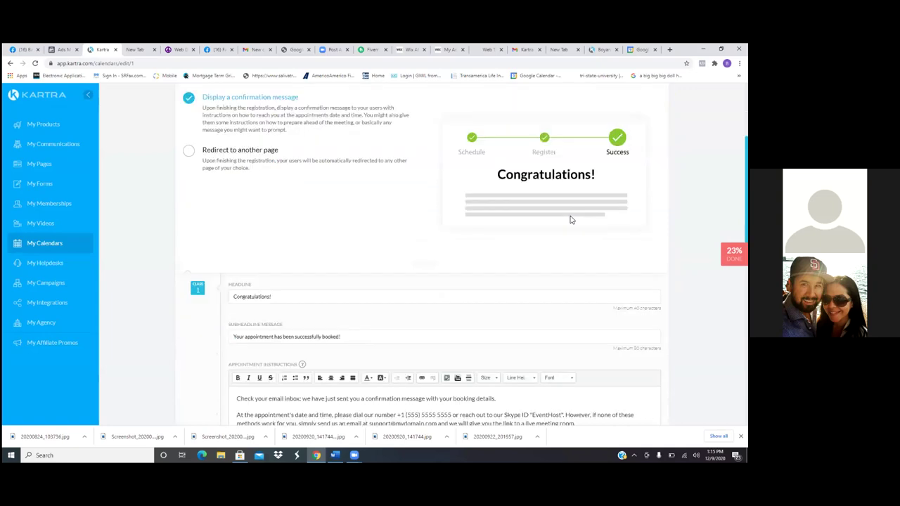
{"action": "scroll", "coordinate": [570, 220], "scroll_direction": "down", "scroll_amount": 5}
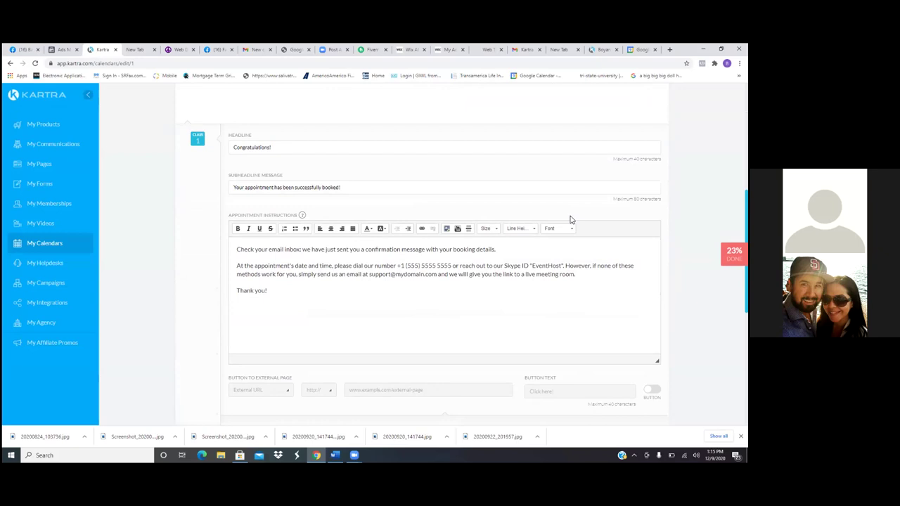
{"action": "scroll", "coordinate": [570, 220], "scroll_direction": "down", "scroll_amount": 4}
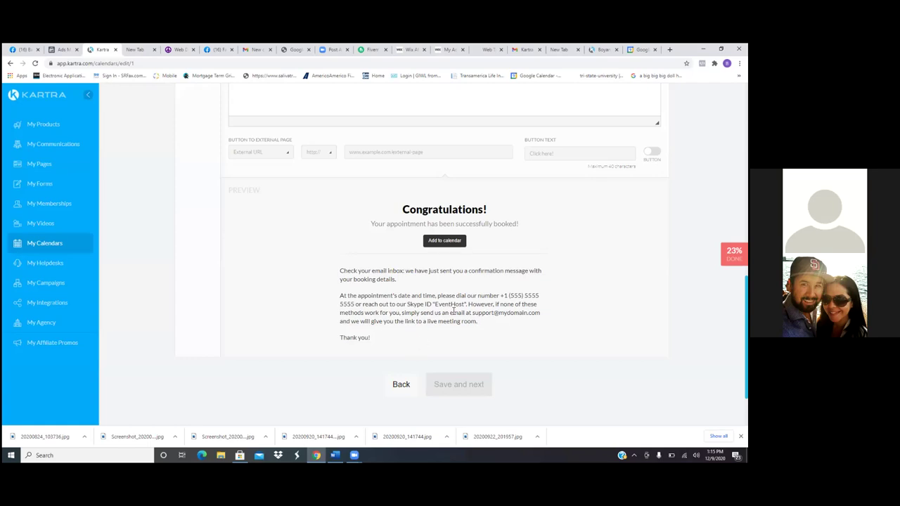
Delete the email confirmation and contact paragraphs above "Thank you!" in the appointment instructions and begin the replacement text with "I"
{"action": "scroll", "coordinate": [492, 291], "scroll_direction": "up", "scroll_amount": 5}
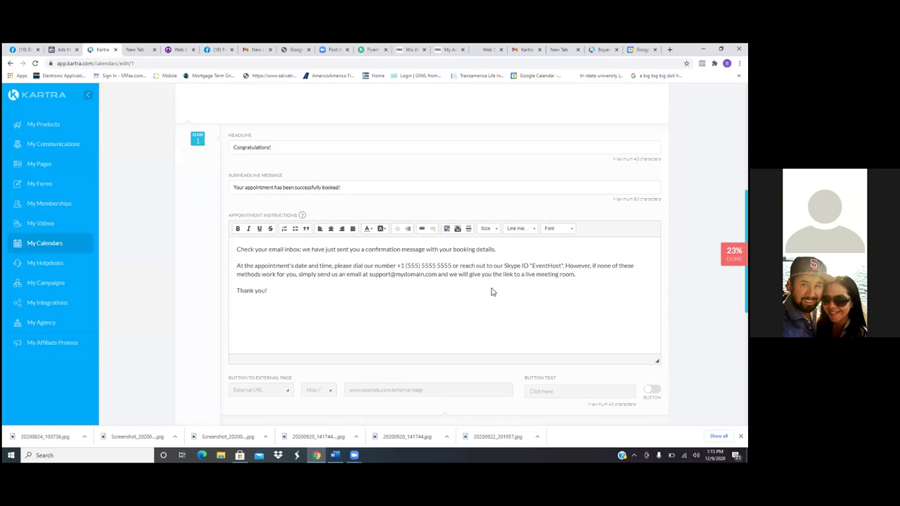
{"action": "scroll", "coordinate": [457, 281], "scroll_direction": "up", "scroll_amount": 1}
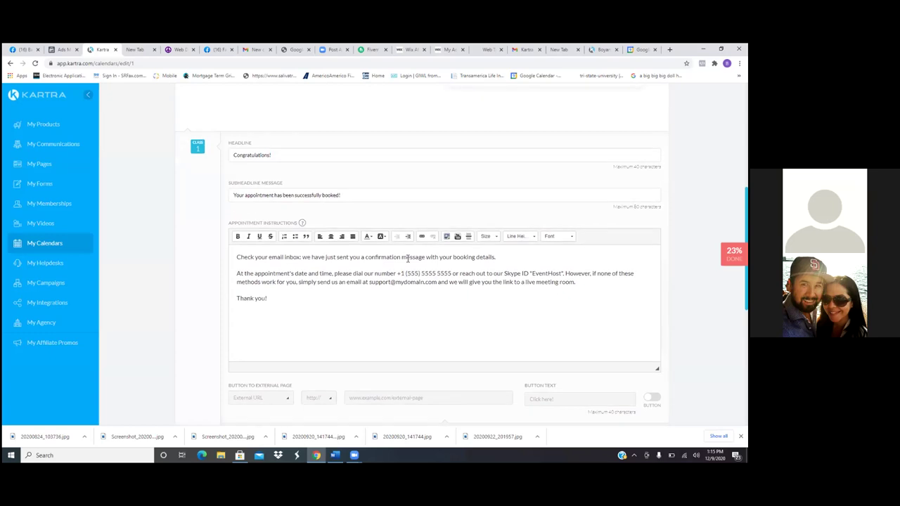
{"action": "left_click", "coordinate": [578, 283]}
{"action": "key", "text": "BackSpace"}
{"action": "key", "text": "BackSpace"}
{"action": "key", "text": "BackSpace"}
{"action": "key", "text": "BackSpace"}
{"action": "key", "text": "BackSpace"}
{"action": "key", "text": "BackSpace"}
{"action": "key", "text": "BackSpace"}
{"action": "key", "text": "BackSpace"}
{"action": "key", "text": "BackSpace"}
{"action": "key", "text": "BackSpace"}
{"action": "key", "text": "BackSpace"}
{"action": "key", "text": "BackSpace"}
{"action": "key", "text": "BackSpace"}
{"action": "key", "text": "BackSpace"}
{"action": "key", "text": "BackSpace"}
{"action": "key", "text": "BackSpace"}
{"action": "key", "text": "BackSpace"}
{"action": "key", "text": "BackSpace"}
{"action": "key", "text": "BackSpace"}
{"action": "key", "text": "BackSpace"}
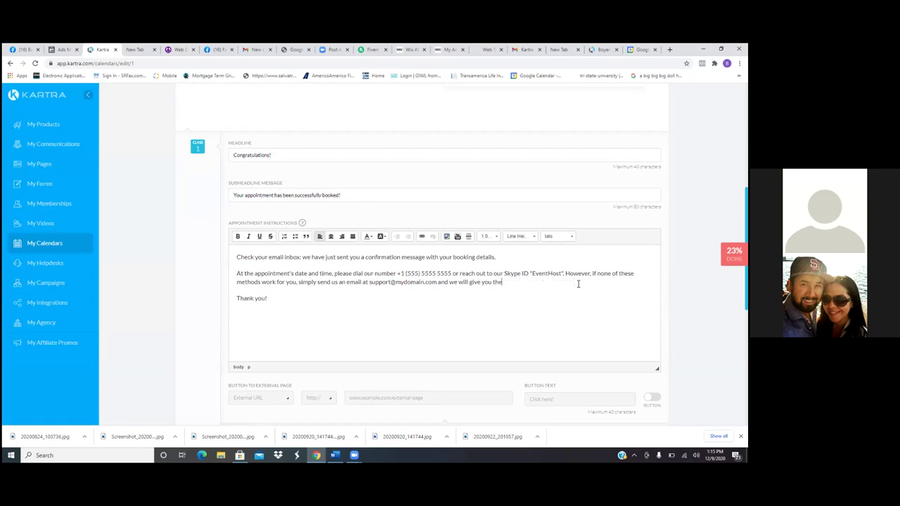
{"action": "key", "text": "BackSpace"}
{"action": "key", "text": "BackSpace"}
{"action": "key", "text": "BackSpace"}
{"action": "key", "text": "BackSpace"}
{"action": "key", "text": "BackSpace"}
{"action": "key", "text": "BackSpace"}
{"action": "key", "text": "BackSpace"}
{"action": "key", "text": "BackSpace"}
{"action": "key", "text": "BackSpace"}
{"action": "key", "text": "BackSpace"}
{"action": "key", "text": "BackSpace"}
{"action": "key", "text": "BackSpace"}
{"action": "key", "text": "BackSpace"}
{"action": "key", "text": "BackSpace"}
{"action": "key", "text": "BackSpace"}
{"action": "key", "text": "BackSpace"}
{"action": "key", "text": "BackSpace"}
{"action": "key", "text": "BackSpace"}
{"action": "key", "text": "BackSpace"}
{"action": "key", "text": "BackSpace"}
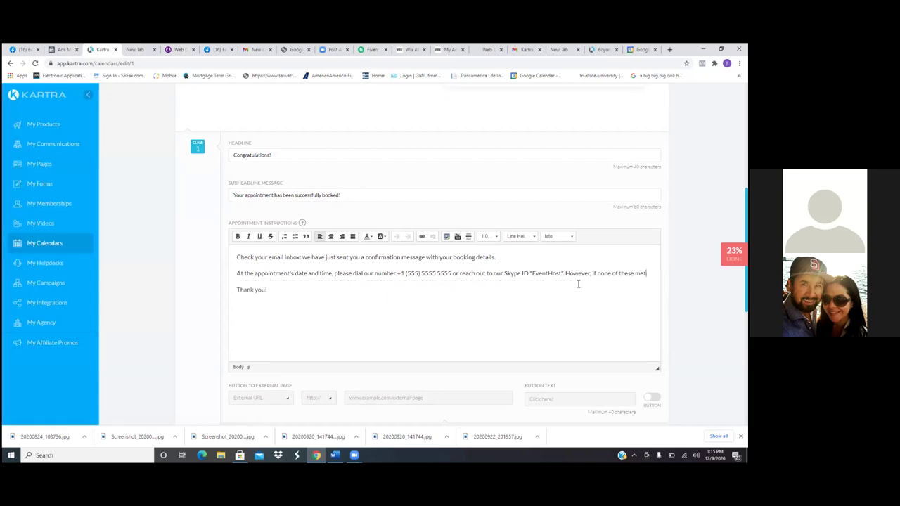
{"action": "key", "text": "BackSpace"}
{"action": "key", "text": "BackSpace"}
{"action": "key", "text": "BackSpace"}
{"action": "key", "text": "BackSpace"}
{"action": "key", "text": "BackSpace"}
{"action": "key", "text": "BackSpace"}
{"action": "key", "text": "BackSpace"}
{"action": "key", "text": "BackSpace"}
{"action": "key", "text": "BackSpace"}
{"action": "key", "text": "BackSpace"}
{"action": "key", "text": "BackSpace"}
{"action": "key", "text": "BackSpace"}
{"action": "key", "text": "BackSpace"}
{"action": "key", "text": "BackSpace"}
{"action": "key", "text": "BackSpace"}
{"action": "key", "text": "BackSpace"}
{"action": "key", "text": "BackSpace"}
{"action": "key", "text": "BackSpace"}
{"action": "key", "text": "BackSpace"}
{"action": "key", "text": "BackSpace"}
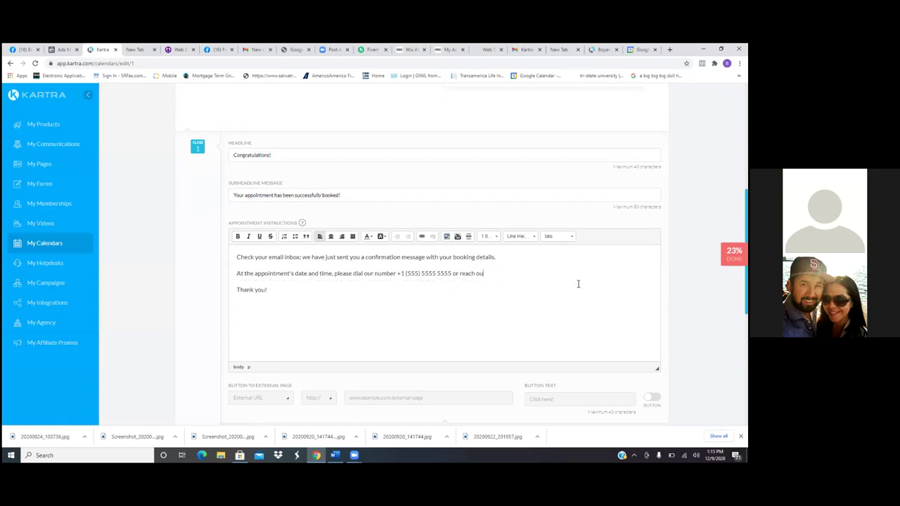
{"action": "key", "text": "BackSpace"}
{"action": "key", "text": "BackSpace"}
{"action": "key", "text": "BackSpace"}
{"action": "key", "text": "BackSpace"}
{"action": "key", "text": "BackSpace"}
{"action": "key", "text": "BackSpace"}
{"action": "key", "text": "BackSpace"}
{"action": "key", "text": "BackSpace"}
{"action": "key", "text": "BackSpace"}
{"action": "key", "text": "BackSpace"}
{"action": "key", "text": "BackSpace"}
{"action": "key", "text": "BackSpace"}
{"action": "key", "text": "BackSpace"}
{"action": "key", "text": "BackSpace"}
{"action": "key", "text": "BackSpace"}
{"action": "key", "text": "BackSpace"}
{"action": "key", "text": "BackSpace"}
{"action": "key", "text": "BackSpace"}
{"action": "key", "text": "BackSpace"}
{"action": "key", "text": "BackSpace"}
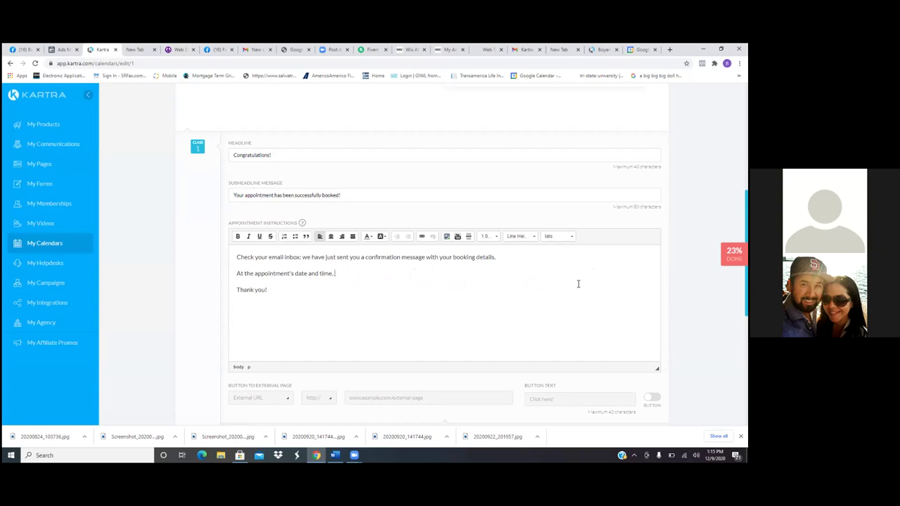
{"action": "key", "text": "BackSpace"}
{"action": "key", "text": "BackSpace"}
{"action": "key", "text": "BackSpace"}
{"action": "key", "text": "BackSpace"}
{"action": "key", "text": "BackSpace"}
{"action": "key", "text": "BackSpace"}
{"action": "key", "text": "BackSpace"}
{"action": "key", "text": "BackSpace"}
{"action": "key", "text": "BackSpace"}
{"action": "key", "text": "BackSpace"}
{"action": "key", "text": "BackSpace"}
{"action": "key", "text": "BackSpace"}
{"action": "key", "text": "BackSpace"}
{"action": "key", "text": "BackSpace"}
{"action": "key", "text": "BackSpace"}
{"action": "key", "text": "BackSpace"}
{"action": "key", "text": "BackSpace"}
{"action": "key", "text": "BackSpace"}
{"action": "key", "text": "BackSpace"}
{"action": "key", "text": "BackSpace"}
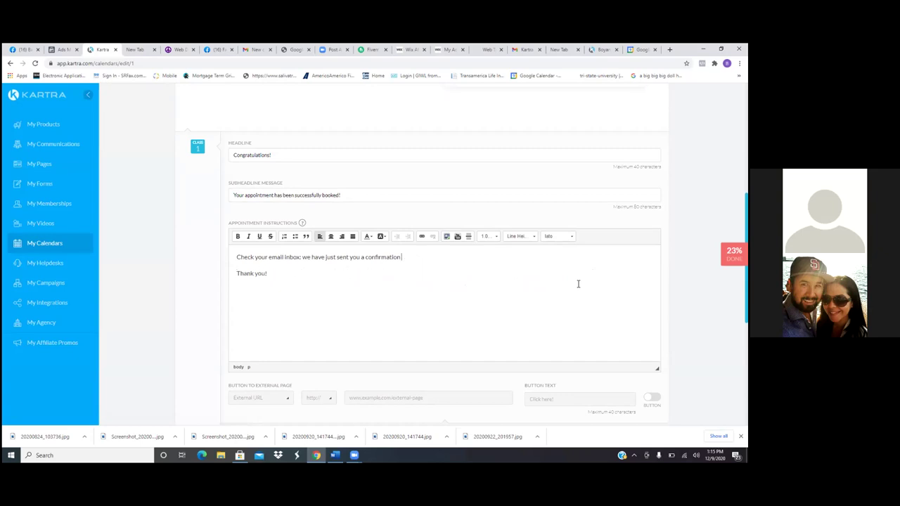
{"action": "key", "text": "BackSpace"}
{"action": "key", "text": "BackSpace"}
{"action": "key", "text": "BackSpace"}
{"action": "key", "text": "BackSpace"}
{"action": "key", "text": "BackSpace"}
{"action": "key", "text": "BackSpace"}
{"action": "key", "text": "BackSpace"}
{"action": "key", "text": "BackSpace"}
{"action": "key", "text": "BackSpace"}
{"action": "key", "text": "BackSpace"}
{"action": "key", "text": "BackSpace"}
{"action": "key", "text": "BackSpace"}
{"action": "key", "text": "BackSpace"}
{"action": "key", "text": "BackSpace"}
{"action": "key", "text": "BackSpace"}
{"action": "key", "text": "BackSpace"}
{"action": "key", "text": "BackSpace"}
{"action": "key", "text": "BackSpace"}
{"action": "key", "text": "BackSpace"}
{"action": "key", "text": "BackSpace"}
{"action": "key", "text": "BackSpace"}
{"action": "key", "text": "BackSpace"}
{"action": "key", "text": "BackSpace"}
{"action": "key", "text": "BackSpace"}
{"action": "key", "text": "BackSpace"}
{"action": "key", "text": "BackSpace"}
{"action": "key", "text": "BackSpace"}
{"action": "key", "text": "BackSpace"}
{"action": "key", "text": "BackSpace"}
{"action": "key", "text": "BackSpace"}
{"action": "key", "text": "BackSpace"}
{"action": "key", "text": "BackSpace"}
{"action": "key", "text": "BackSpace"}
{"action": "key", "text": "BackSpace"}
{"action": "key", "text": "BackSpace"}
{"action": "key", "text": "BackSpace"}
{"action": "key", "text": "BackSpace"}
{"action": "key", "text": "BackSpace"}
{"action": "key", "text": "BackSpace"}
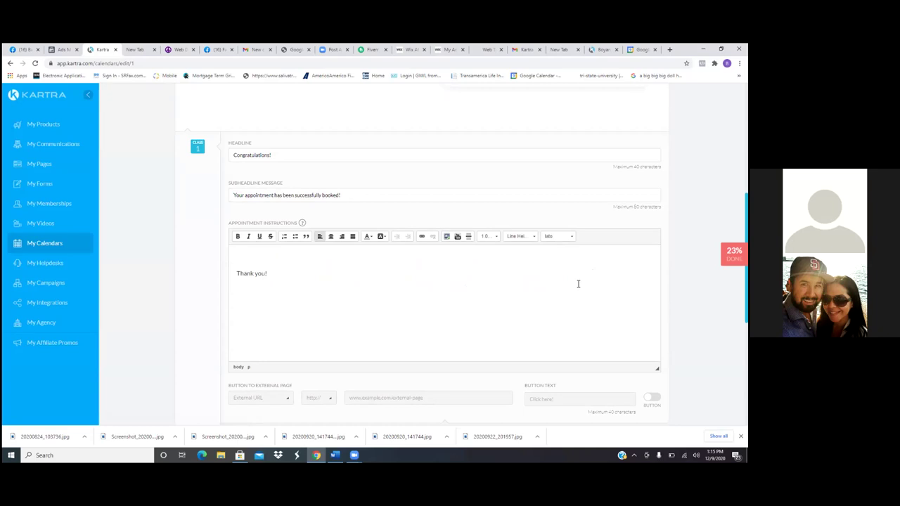
{"action": "type", "text": "I"}
{"action": "scroll", "coordinate": [425, 255], "scroll_direction": "up", "scroll_amount": 5}
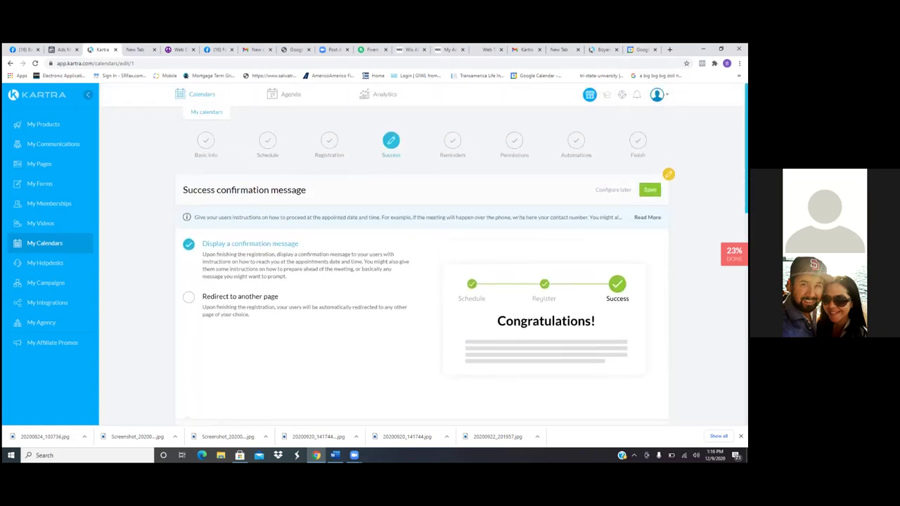
{"action": "scroll", "coordinate": [425, 254], "scroll_direction": "down", "scroll_amount": 1}
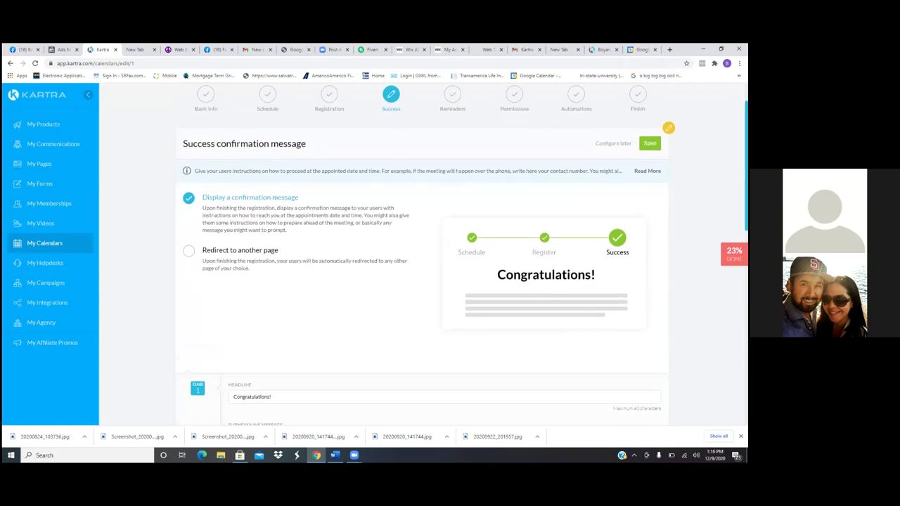
{"action": "scroll", "coordinate": [425, 255], "scroll_direction": "down", "scroll_amount": 1}
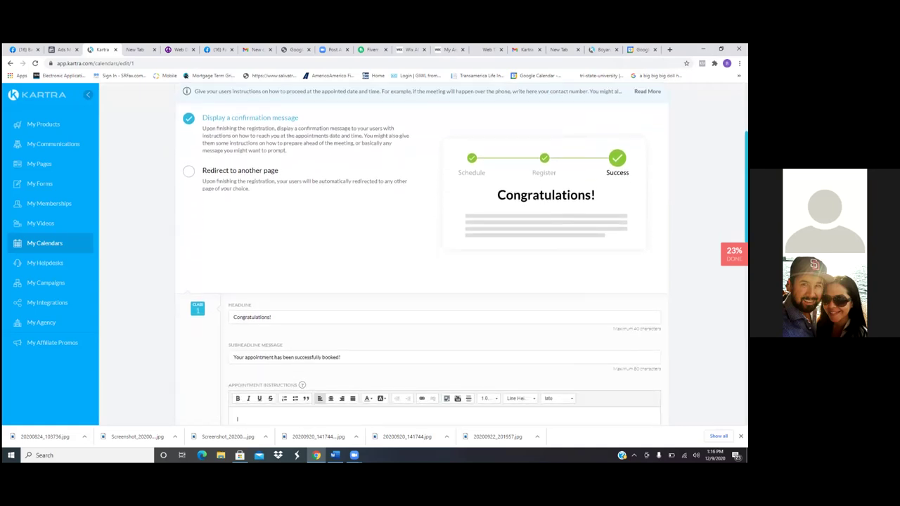
{"action": "scroll", "coordinate": [462, 249], "scroll_direction": "down", "scroll_amount": 1}
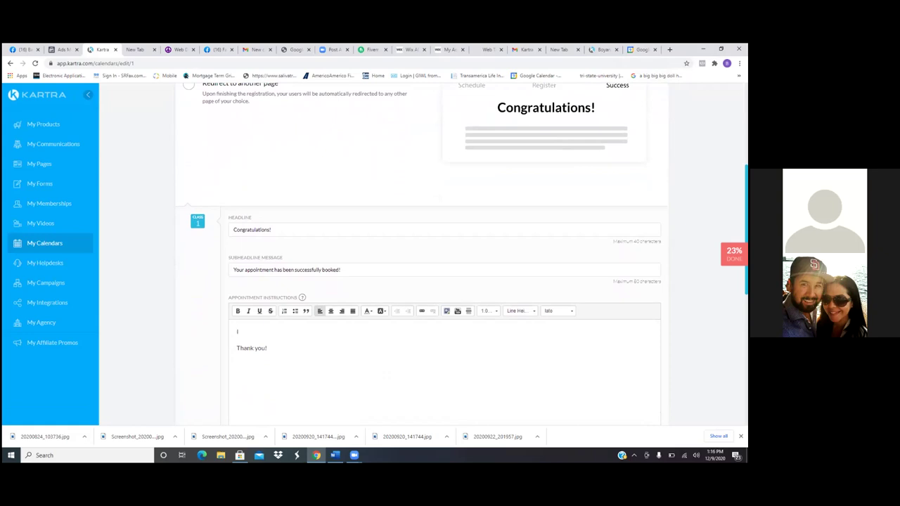
{"action": "scroll", "coordinate": [238, 331], "scroll_direction": "up", "scroll_amount": 3}
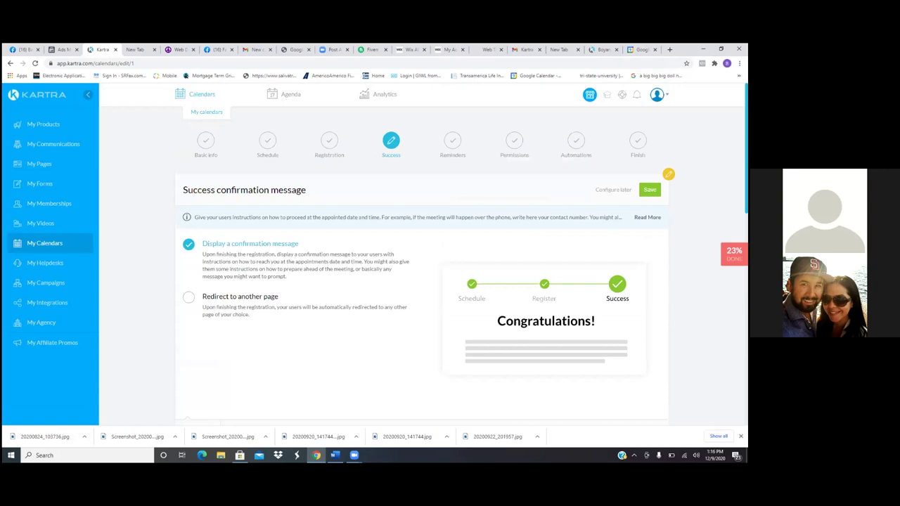